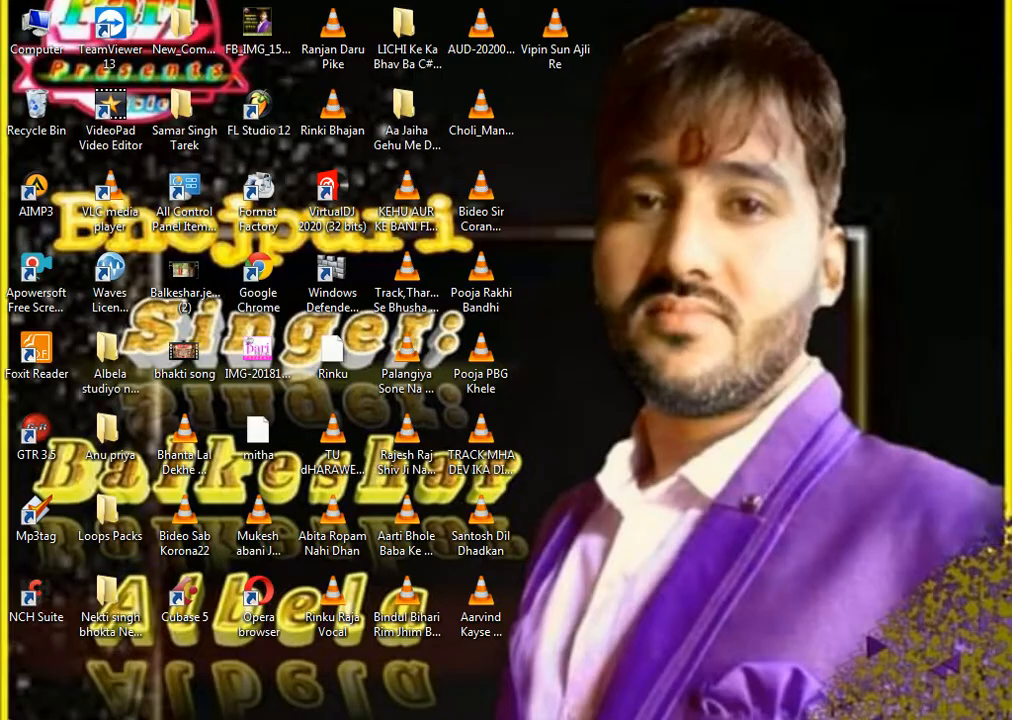
- Launch Cubase 5 and create a new project from the Empty template, using Local Disk (E:) as the project folder
{"action": "mouse_move", "coordinate": [400, 718]}
{"action": "left_click", "coordinate": [414, 655]}
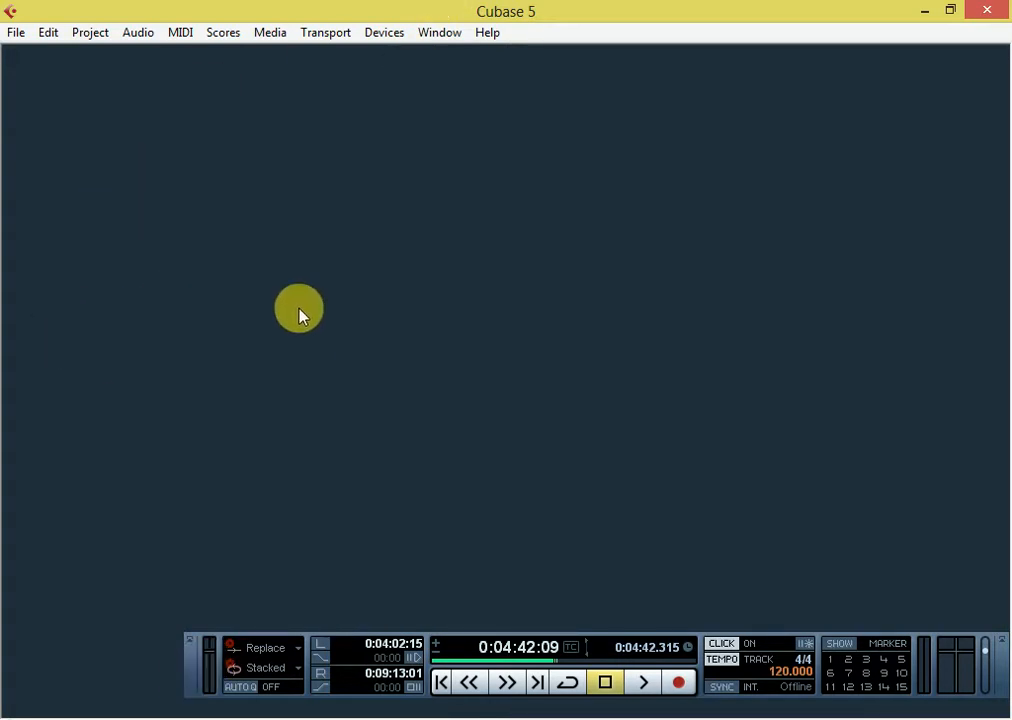
{"action": "left_click", "coordinate": [20, 33]}
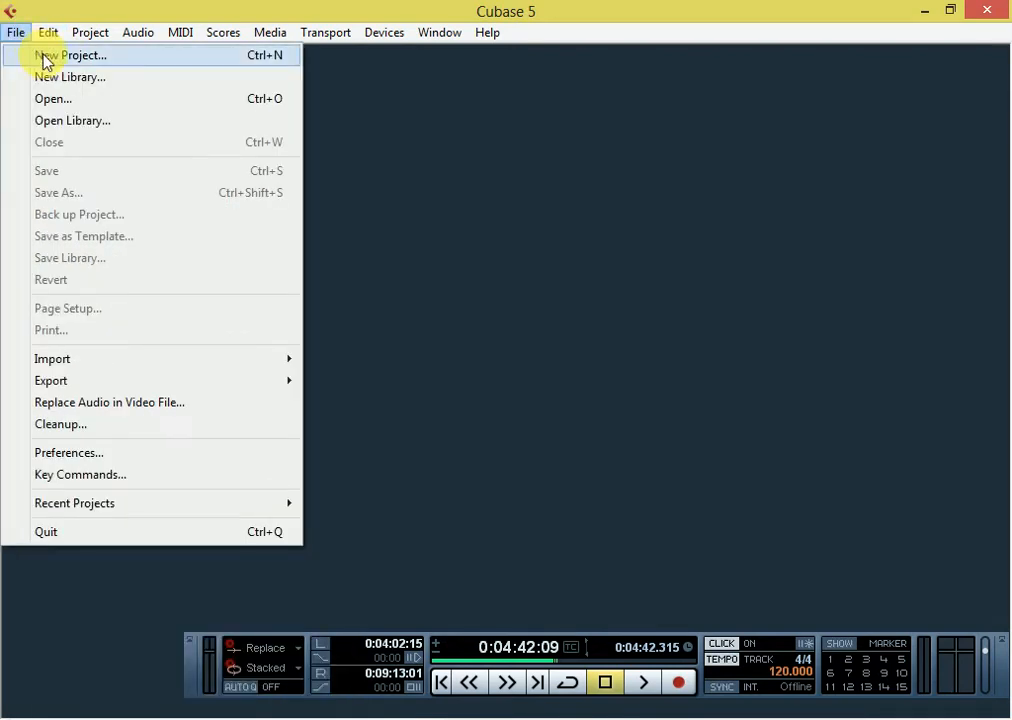
{"action": "left_click", "coordinate": [43, 57]}
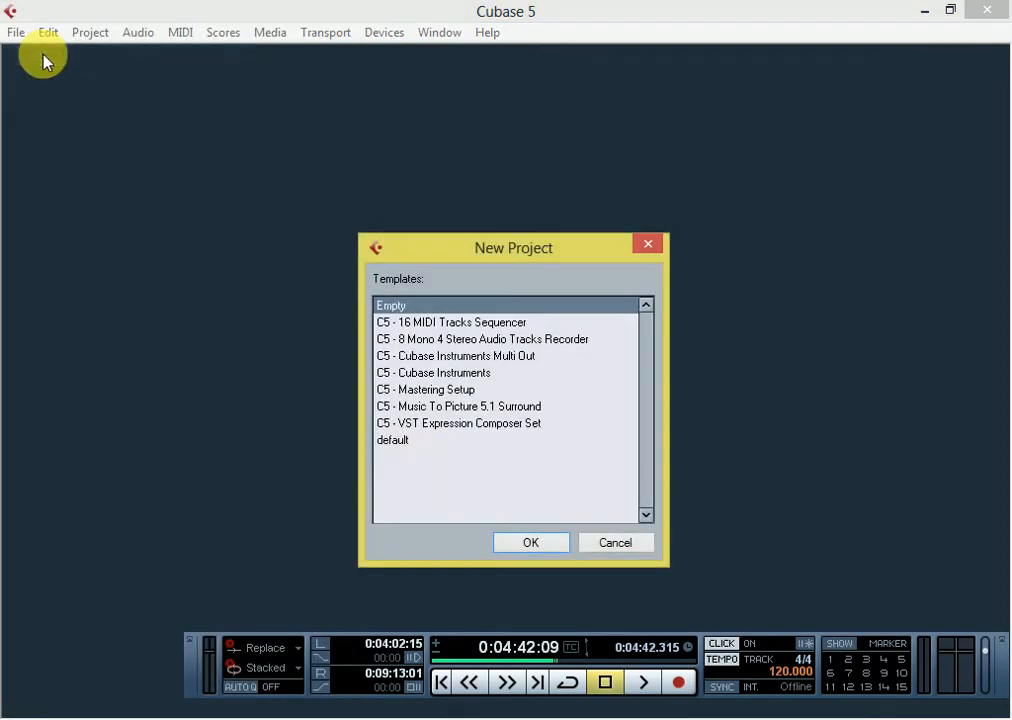
{"action": "left_click", "coordinate": [535, 546]}
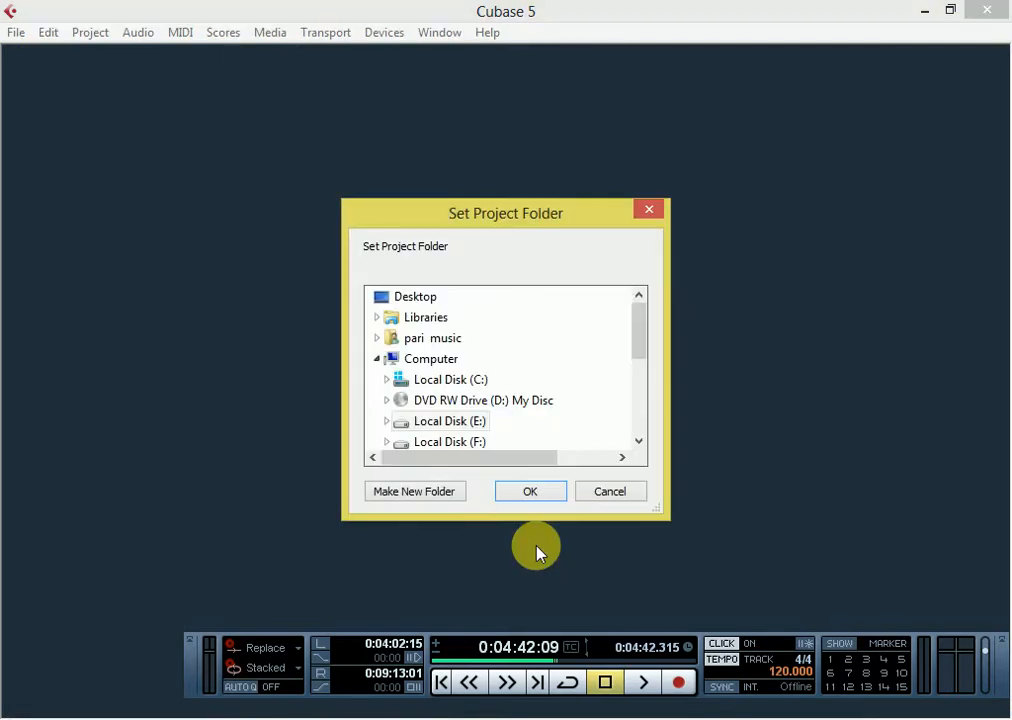
{"action": "left_click", "coordinate": [533, 491]}
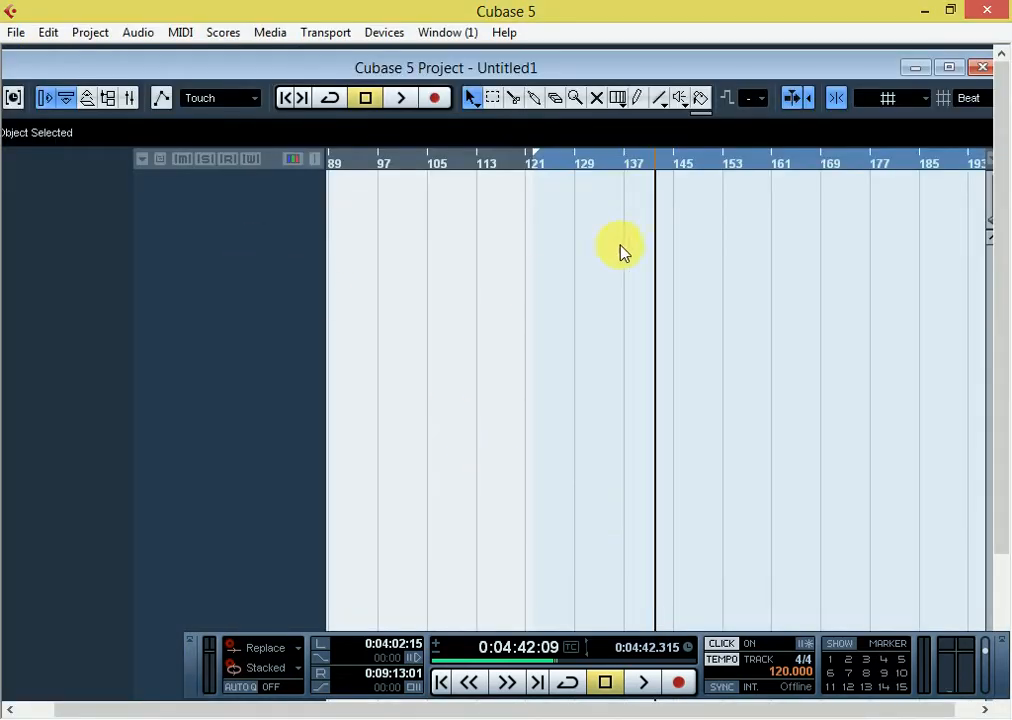
- Add one stereo audio track and increase its height in the track list
{"action": "right_click", "coordinate": [194, 235]}
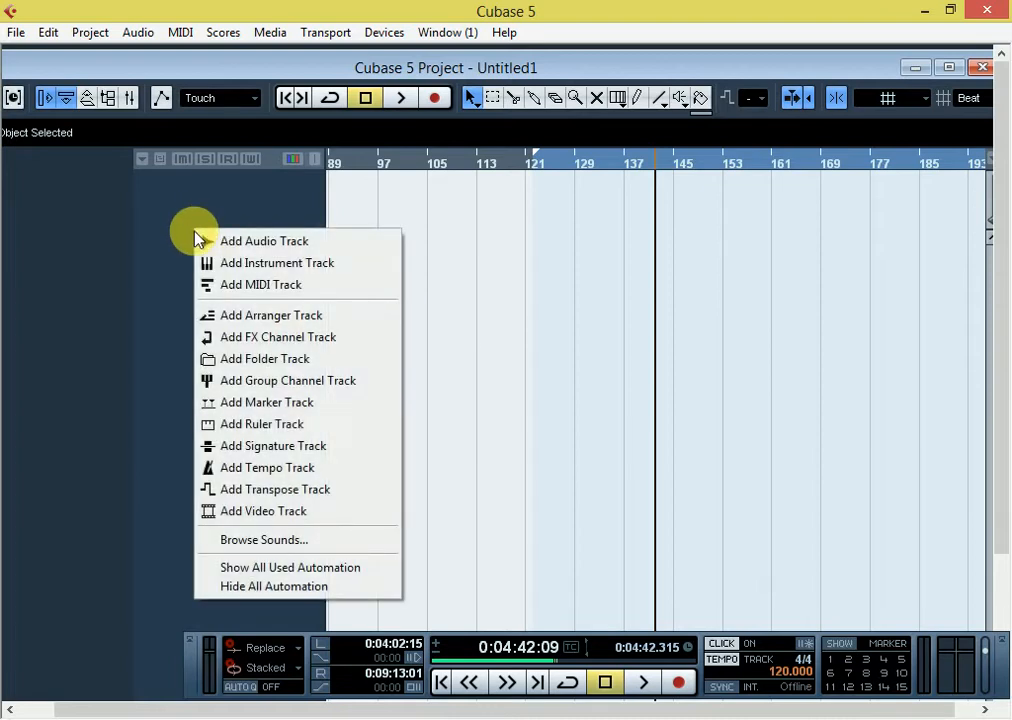
{"action": "left_click", "coordinate": [242, 250]}
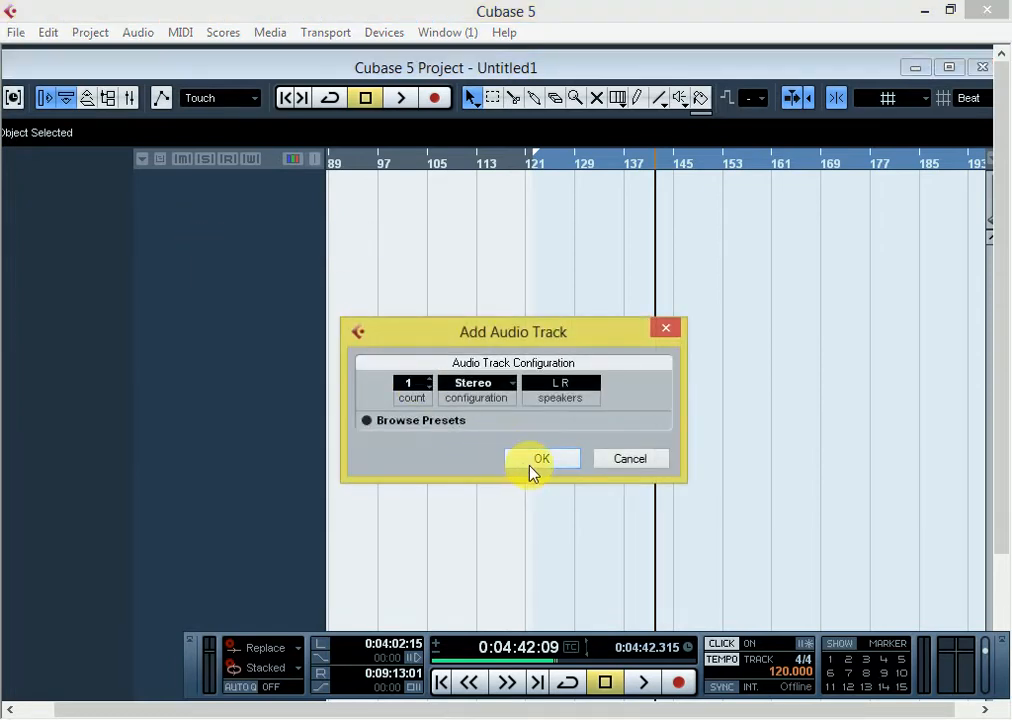
{"action": "left_click", "coordinate": [537, 459]}
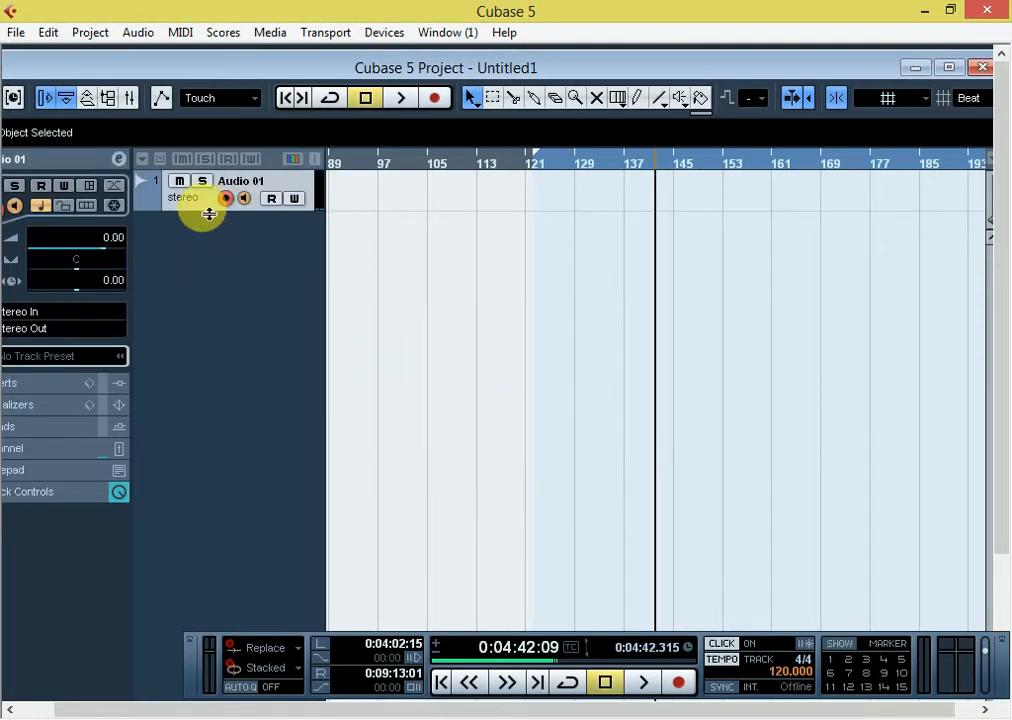
{"action": "left_click_drag", "start_coordinate": [209, 214], "coordinate": [200, 300]}
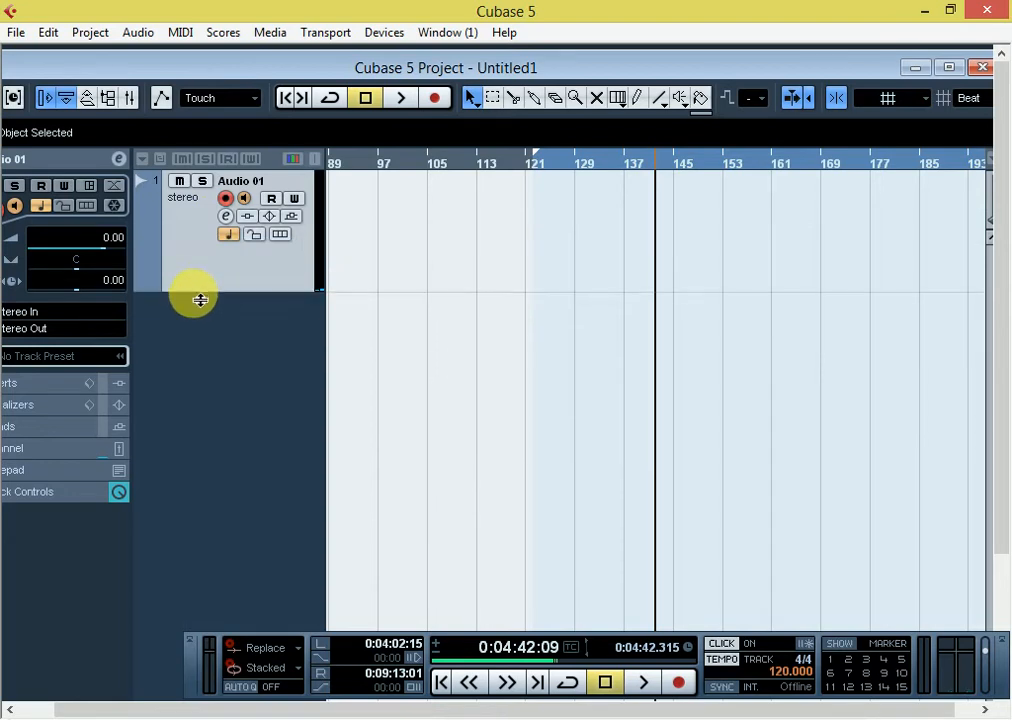
- Add a second audio track with the mono configuration below the stereo track
{"action": "right_click", "coordinate": [209, 405]}
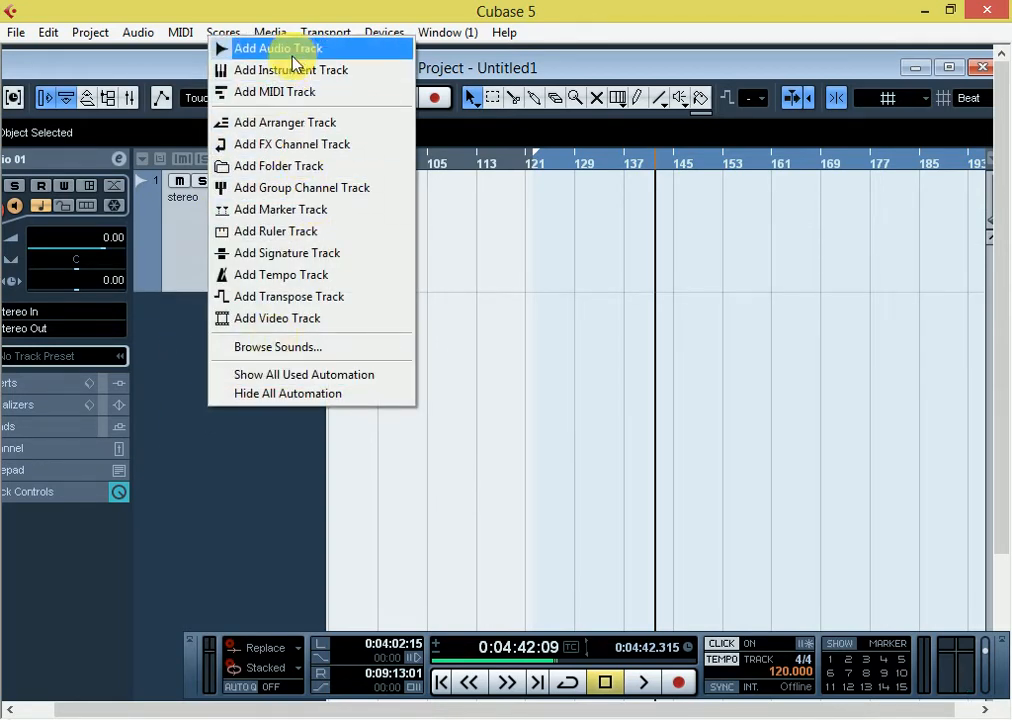
{"action": "left_click", "coordinate": [248, 47]}
{"action": "left_click", "coordinate": [479, 383]}
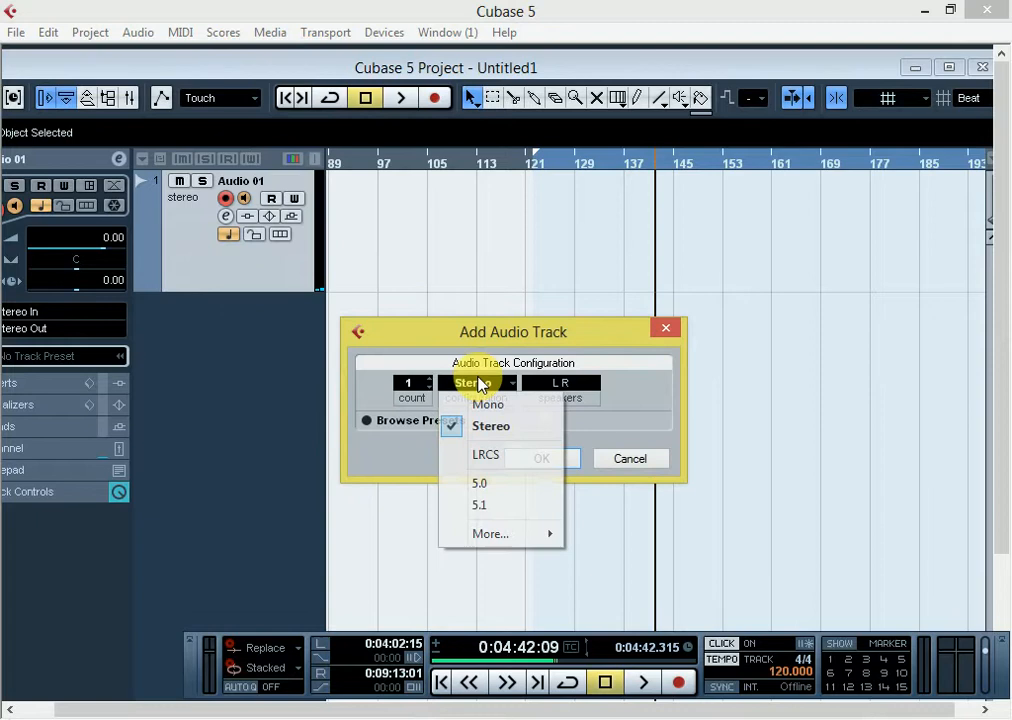
{"action": "left_click", "coordinate": [492, 405]}
{"action": "left_click", "coordinate": [530, 460]}
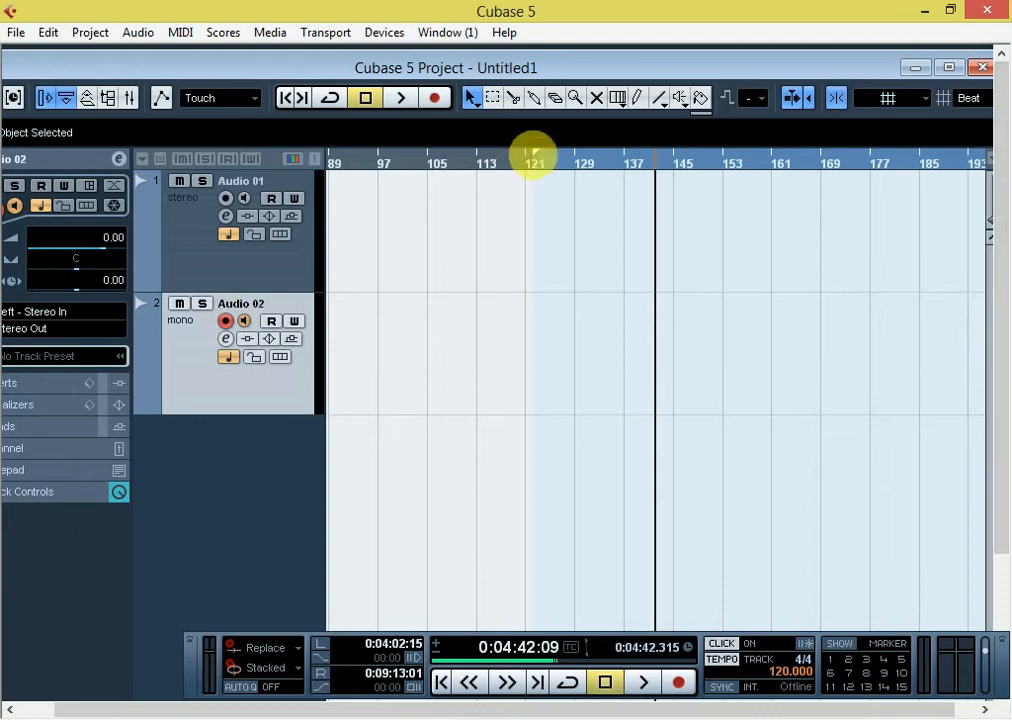
- Move the left locator along the ruler to 0:09:13:00, next to the right locator
{"action": "mouse_move", "coordinate": [542, 163]}
{"action": "left_mouse_down"}
{"action": "mouse_move", "coordinate": [881, 206]}
{"action": "mouse_move", "coordinate": [978, 199]}
{"action": "left_mouse_up"}
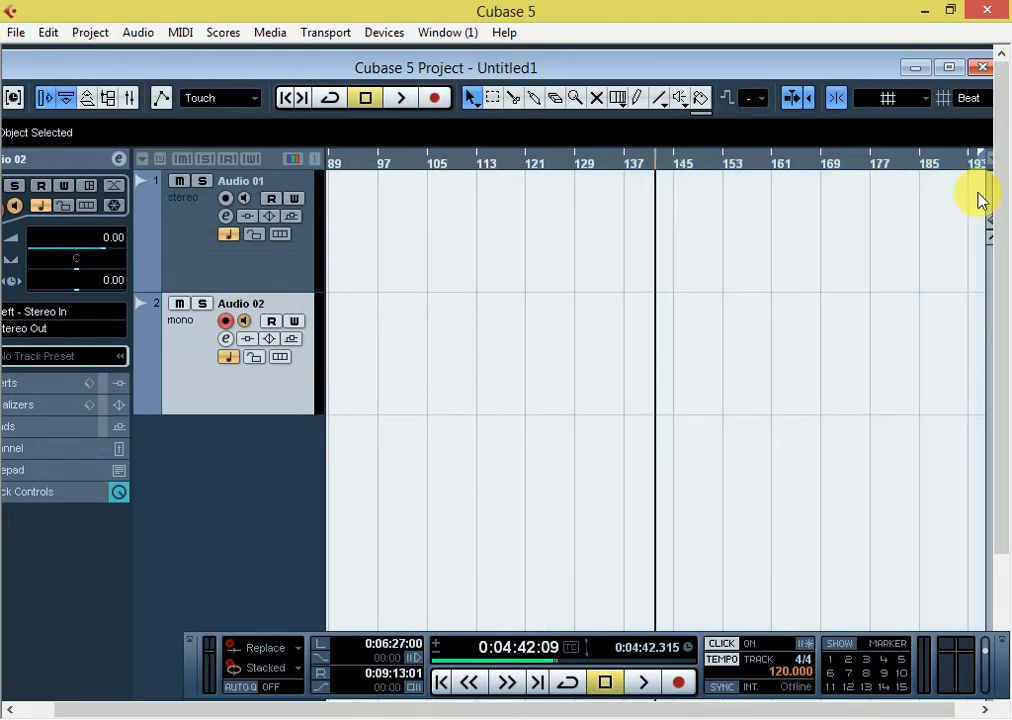
{"action": "key", "text": "g"}
{"action": "key", "text": "g"}
{"action": "key", "text": "g"}
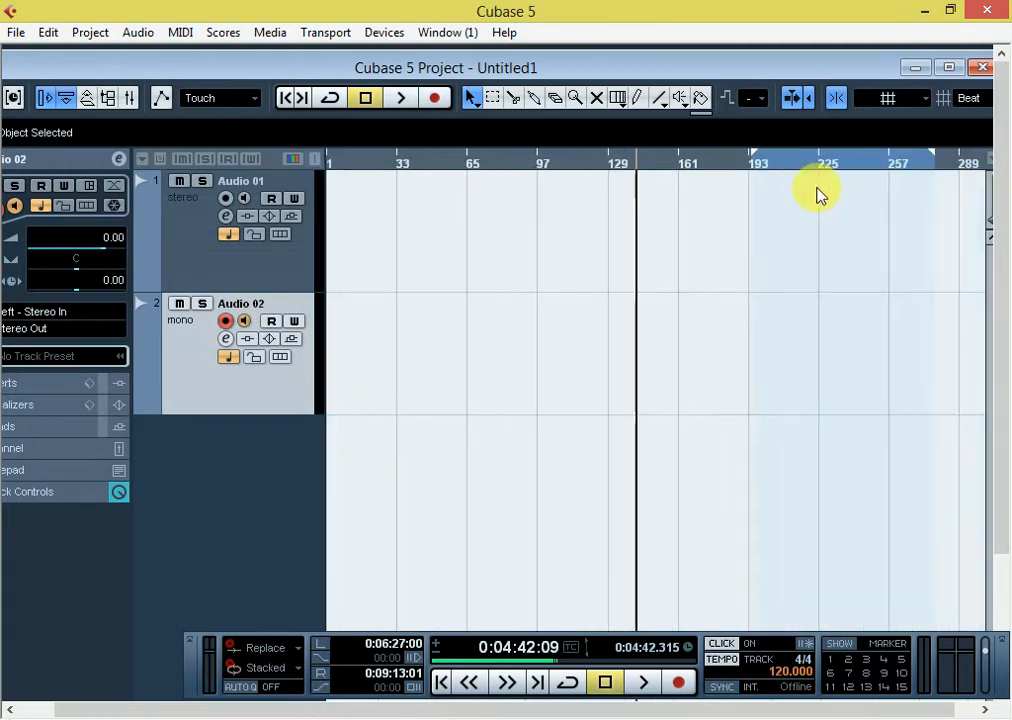
{"action": "left_click_drag", "start_coordinate": [760, 157], "coordinate": [940, 196]}
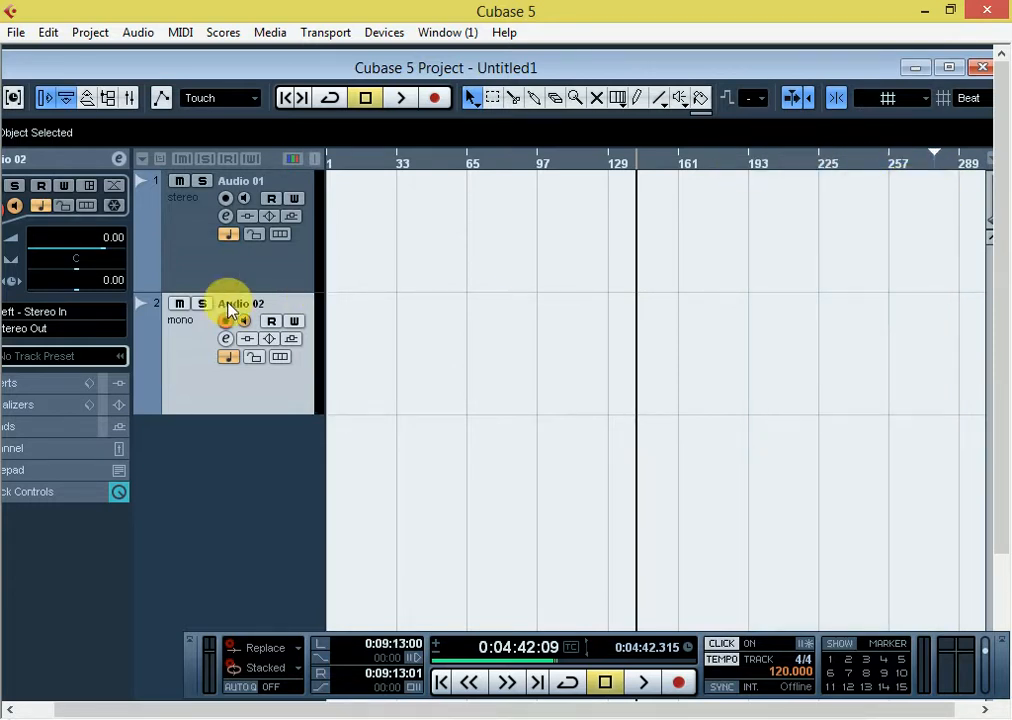
- Record a test take of about seven bars on the record-enabled mono track Audio 02, starting at 0:00:38:00
{"action": "left_click", "coordinate": [167, 373]}
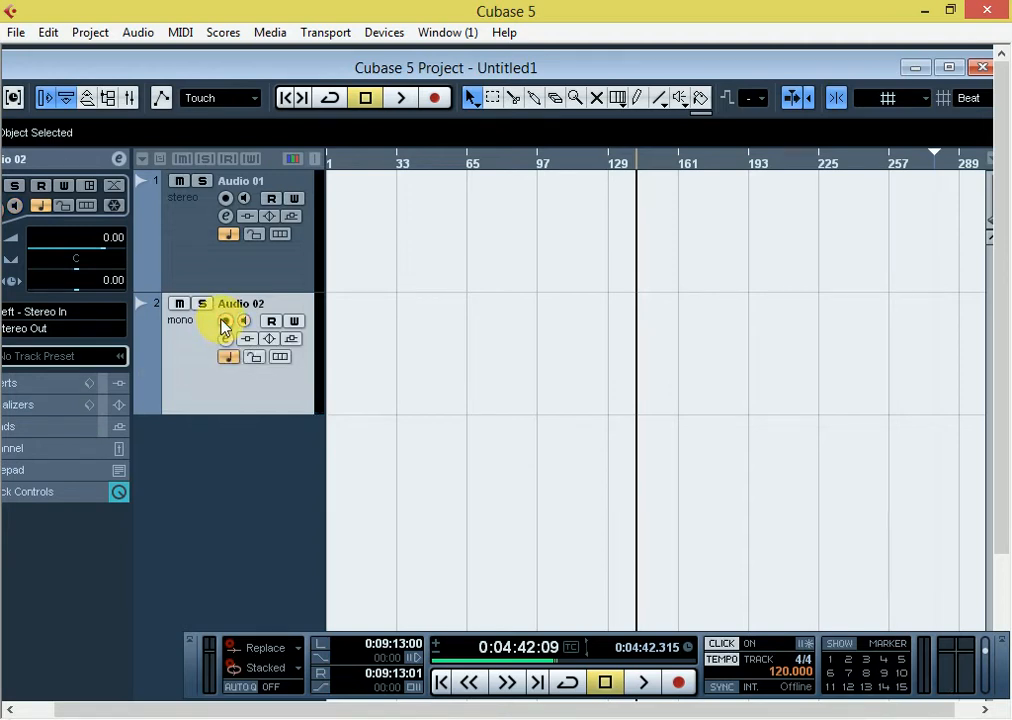
{"action": "left_click", "coordinate": [368, 165]}
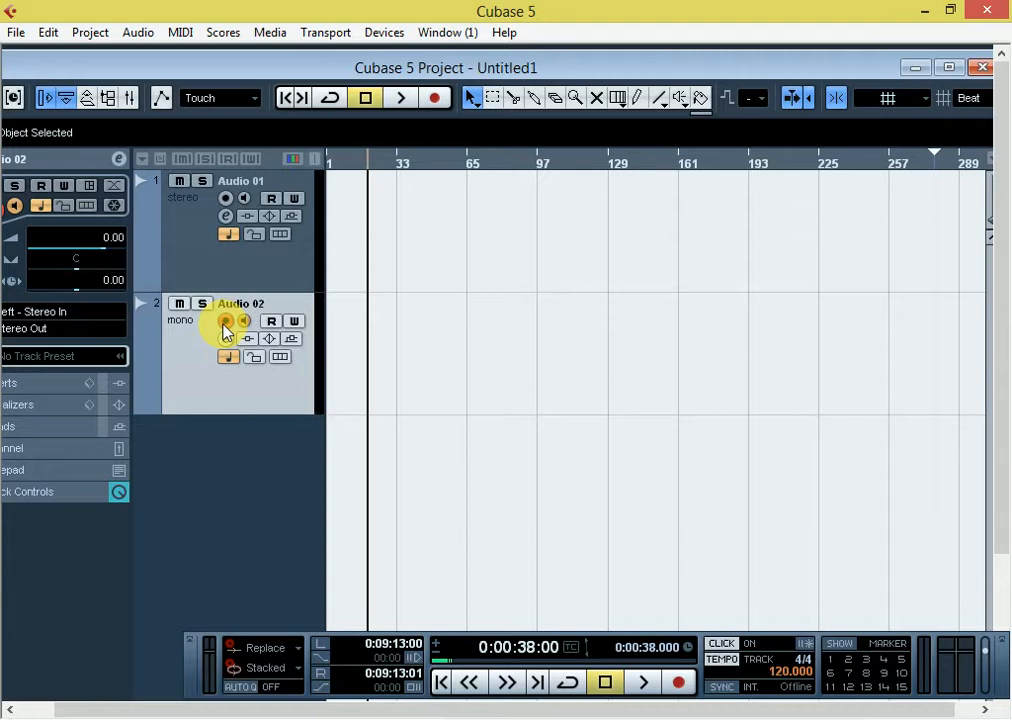
{"action": "key", "text": "KP_Multiply"}
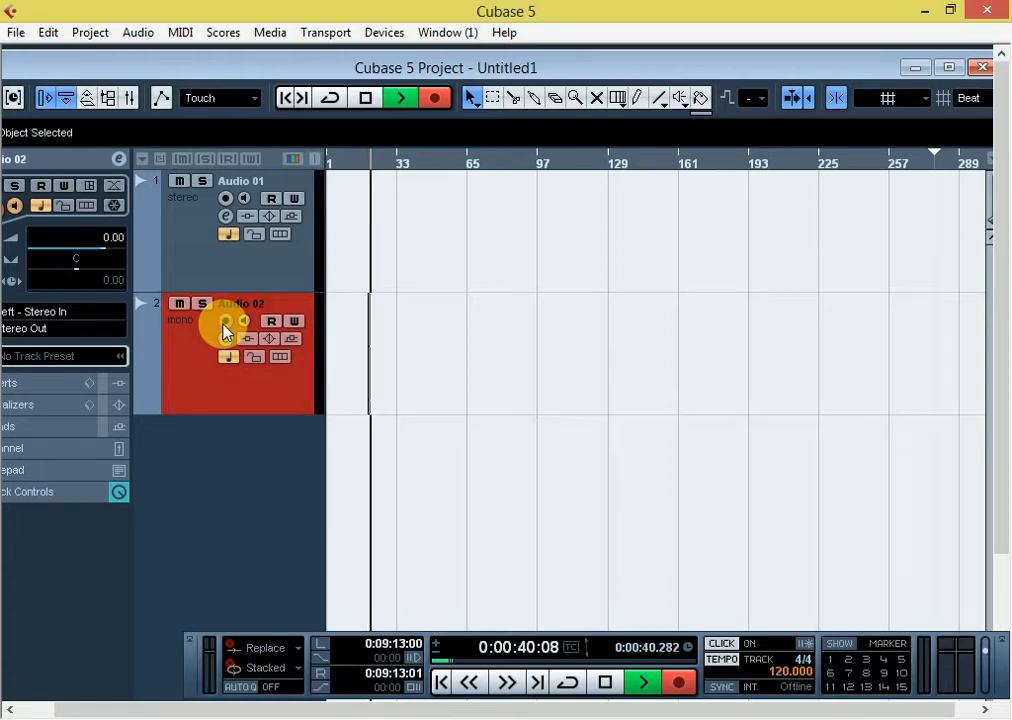
{"action": "key", "text": "h"}
{"action": "key", "text": "h"}
{"action": "key", "text": "h"}
{"action": "key", "text": "h"}
{"action": "key", "text": "h"}
{"action": "key", "text": "h"}
{"action": "key", "text": "h"}
{"action": "key", "text": "h"}
{"action": "key", "text": "h"}
{"action": "key", "text": "h"}
{"action": "key", "text": "h"}
{"action": "key", "text": "h"}
{"action": "key", "text": "h"}
{"action": "key", "text": "h"}
{"action": "key", "text": "h"}
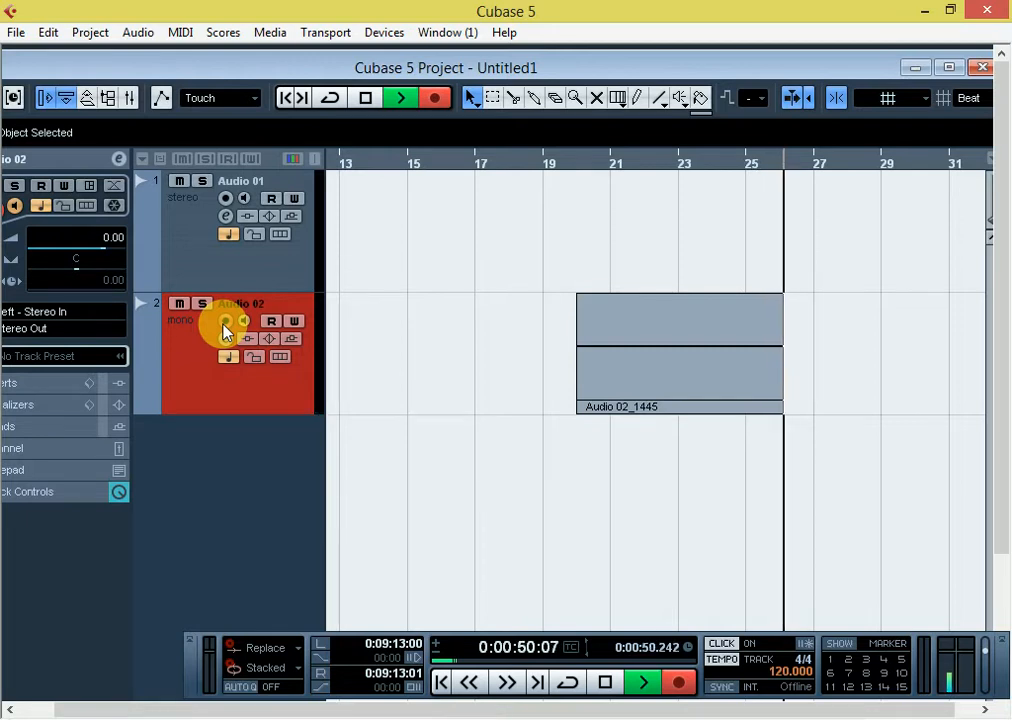
{"action": "key", "text": "space"}
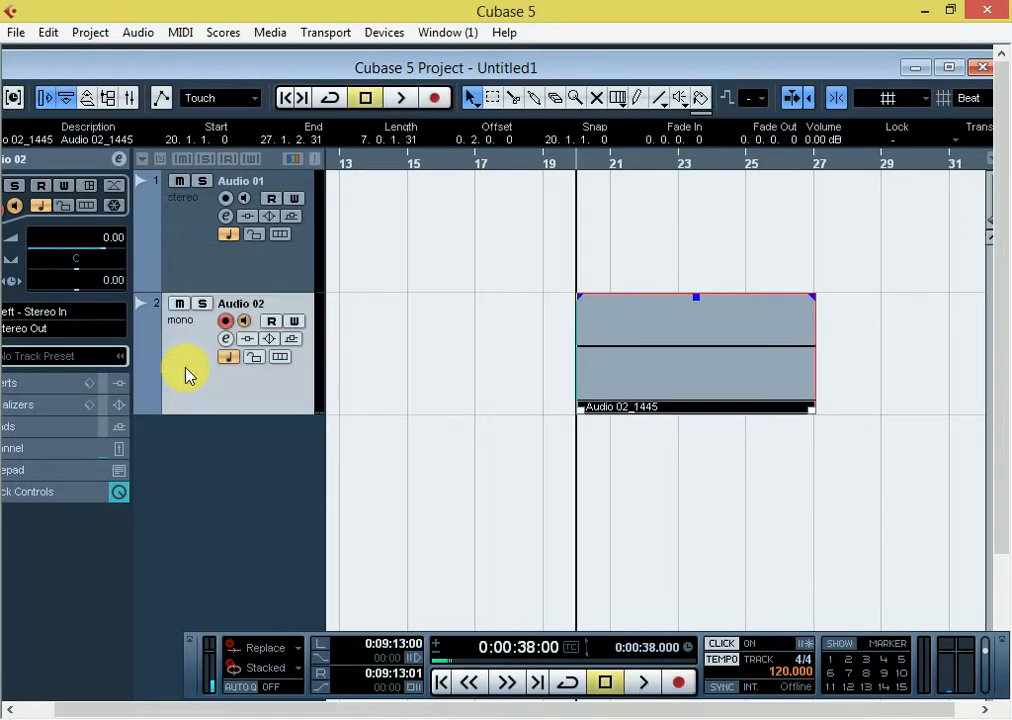
- Route the input of Audio 02 to the right channel of the Stereo In bus
{"action": "left_click", "coordinate": [60, 315]}
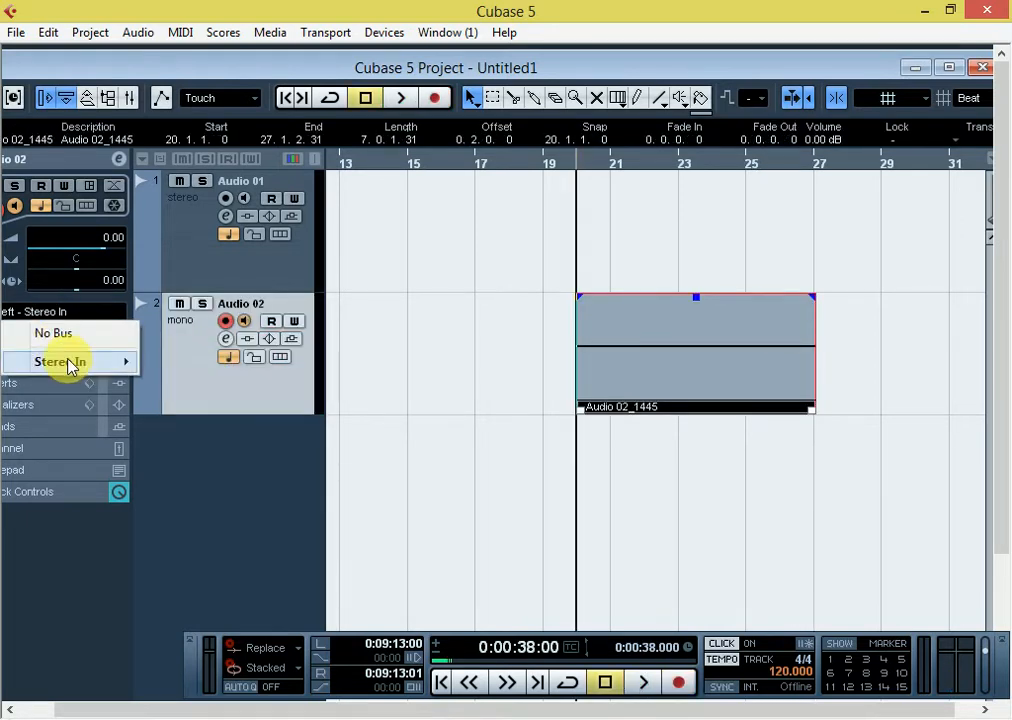
{"action": "mouse_move", "coordinate": [75, 362]}
{"action": "left_click", "coordinate": [185, 386]}
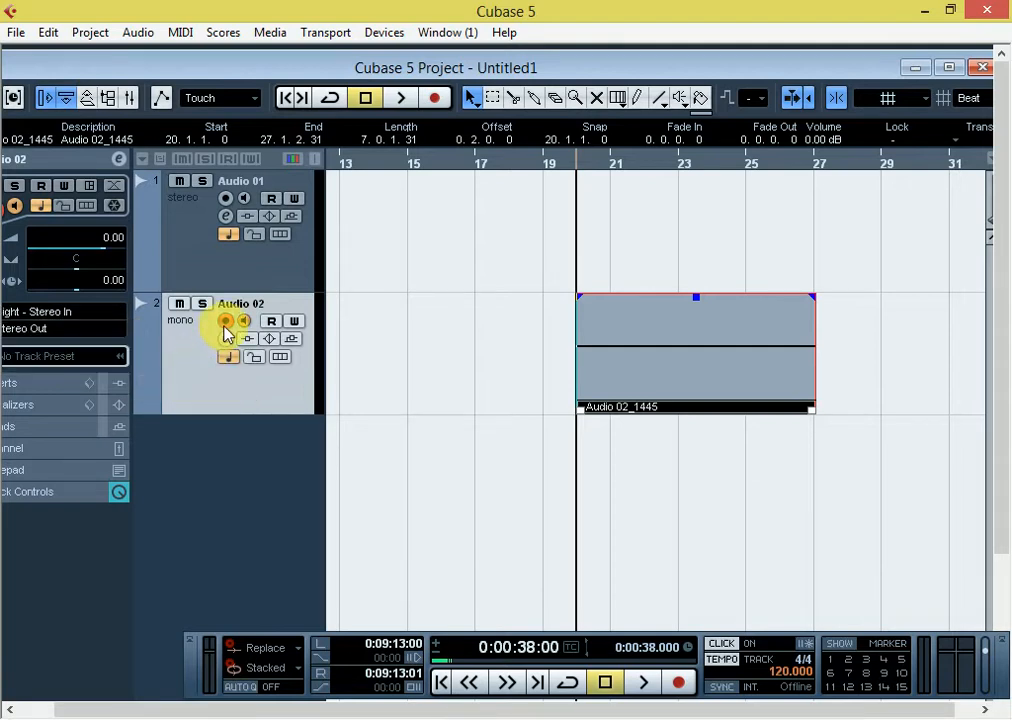
{"action": "left_click", "coordinate": [225, 321]}
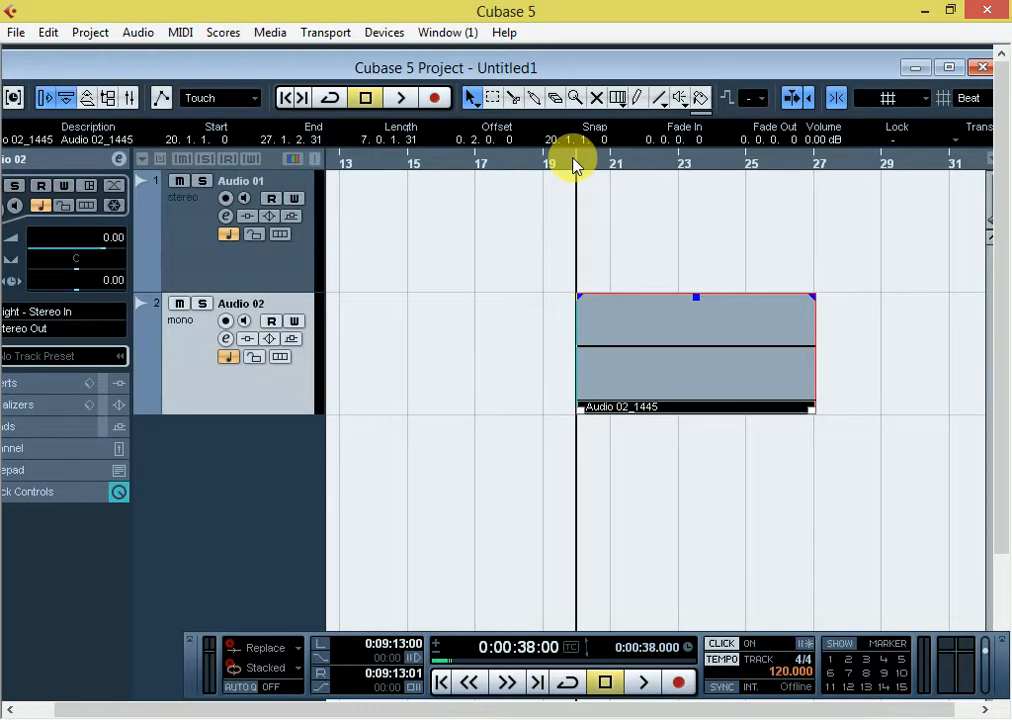
{"action": "key", "text": "KP_Multiply"}
{"action": "key", "text": "space"}
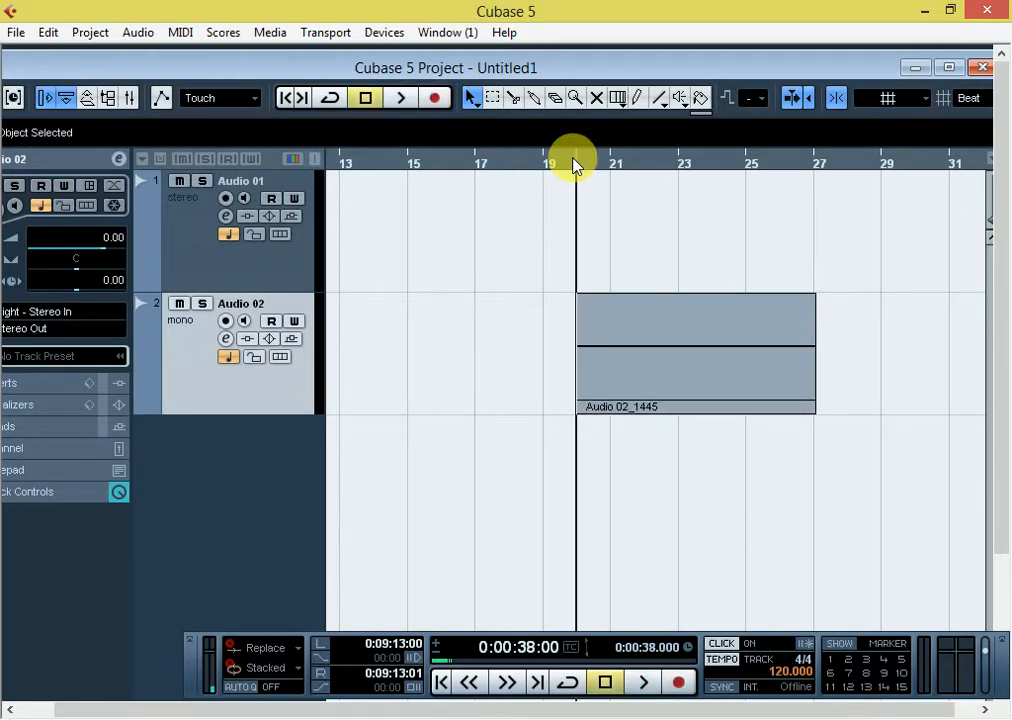
- Record-enable Audio 02 and record a new take of about 20 bars over the test take from 0:00:38:00
{"action": "left_click", "coordinate": [228, 321]}
{"action": "key", "text": "KP_Multiply"}
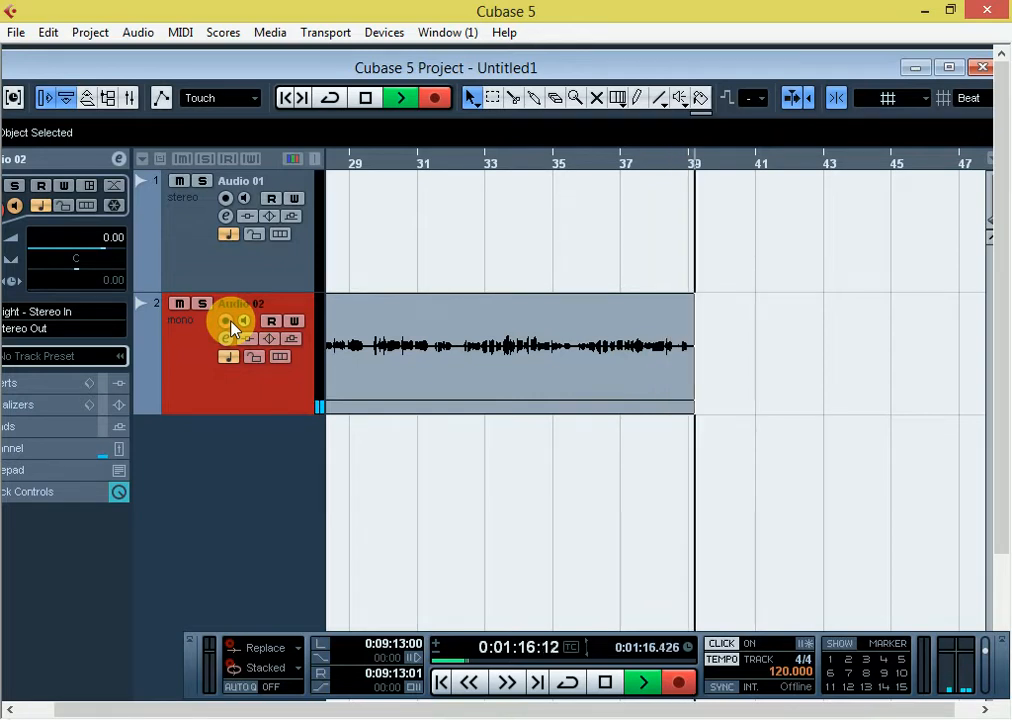
{"action": "key", "text": "space"}
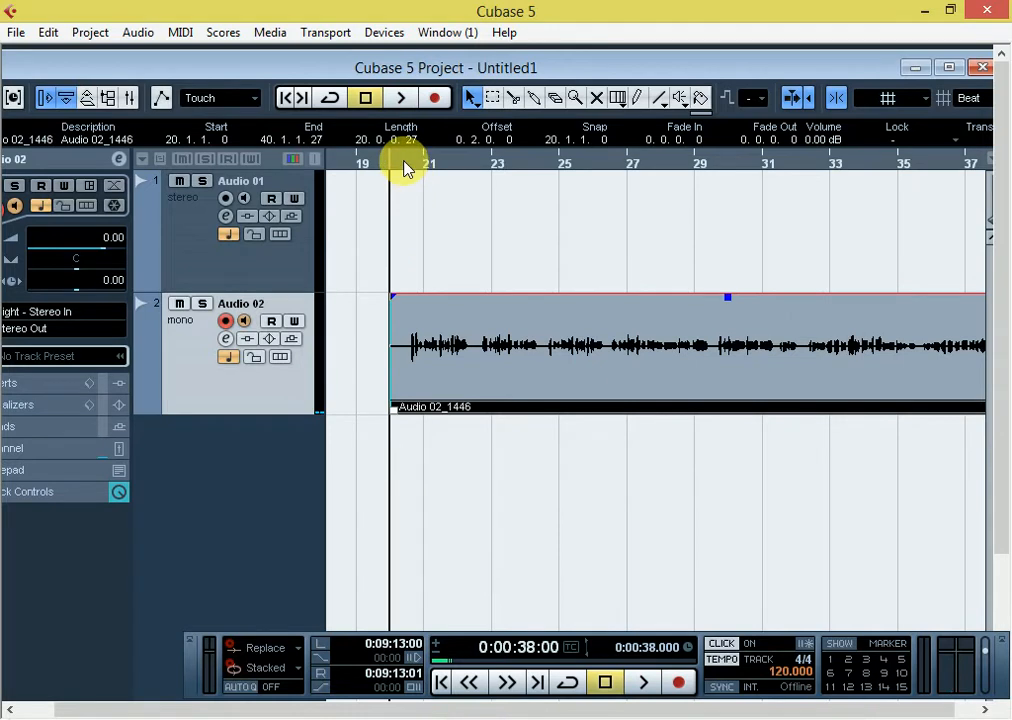
- Place the project cursor at 0:00:39:00 near the start of the new take and disarm Audio 02
{"action": "left_click", "coordinate": [404, 165]}
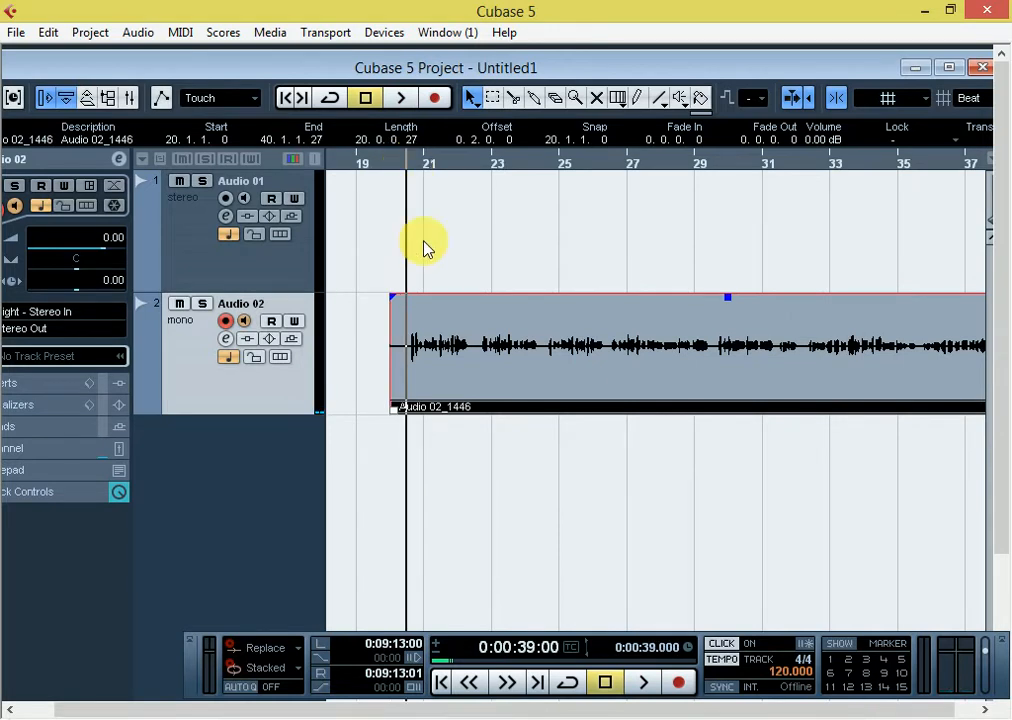
{"action": "key", "text": "h"}
{"action": "key", "text": "h"}
{"action": "key", "text": "h"}
{"action": "key", "text": "h"}
{"action": "key", "text": "h"}
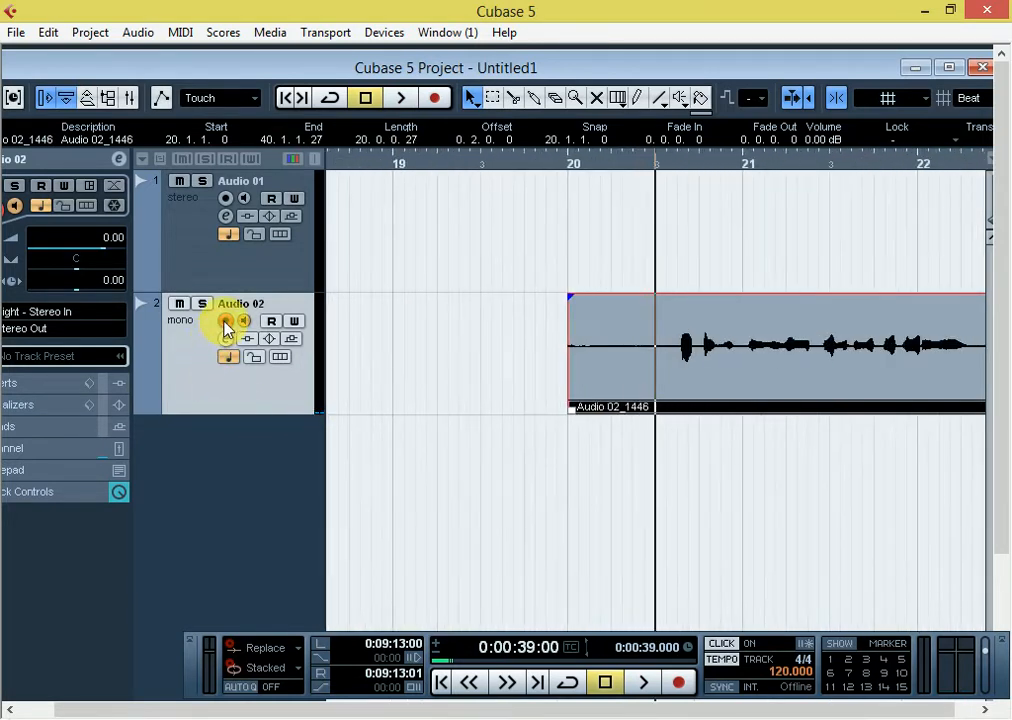
{"action": "left_click", "coordinate": [226, 322]}
- Examine the effects available for the first insert slot in Audio 02's channel settings
{"action": "left_click", "coordinate": [226, 340]}
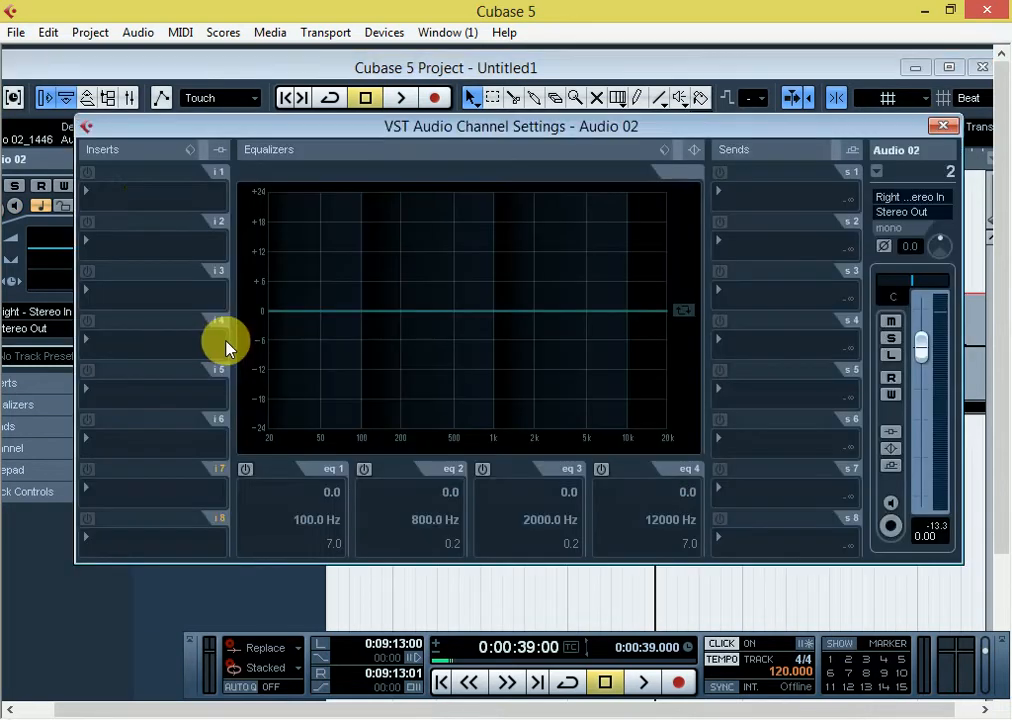
{"action": "left_click", "coordinate": [141, 200]}
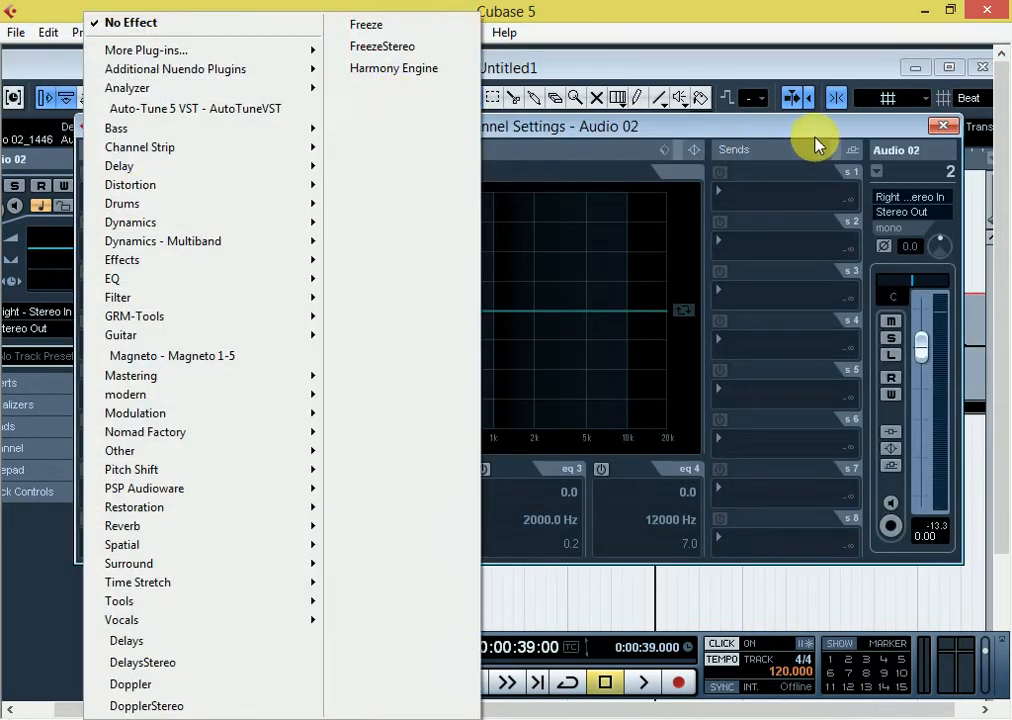
{"action": "left_click", "coordinate": [941, 127]}
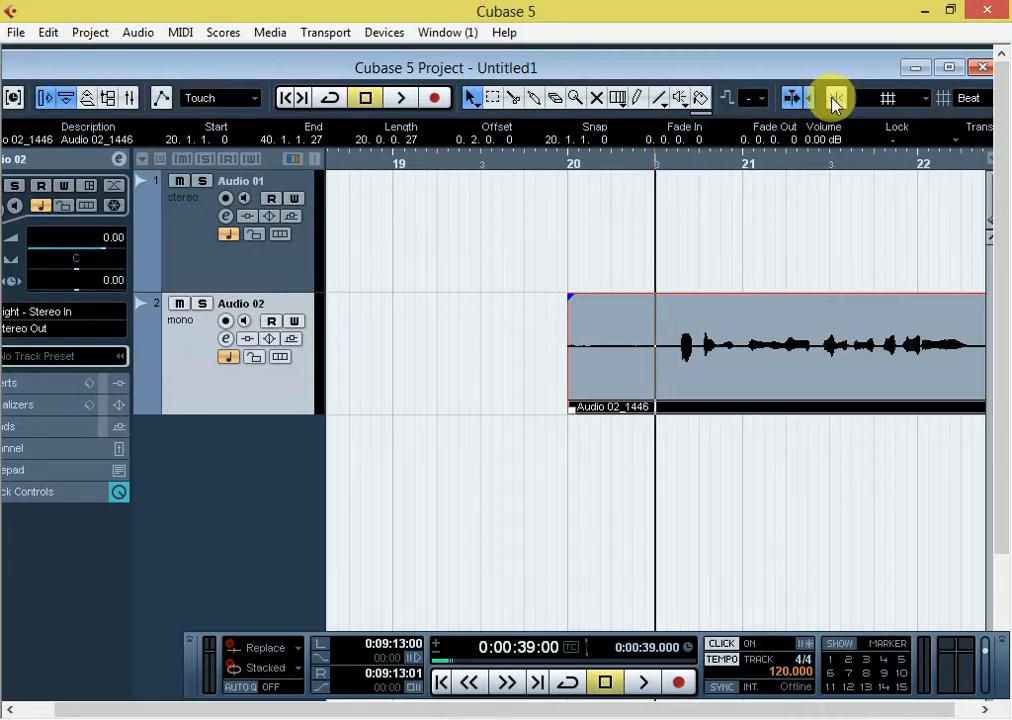
- Maximize the project window, split the Audio 02 take at 20.3.3.25 just before the first sound, and delete the silent start
{"action": "double_click", "coordinate": [542, 68]}
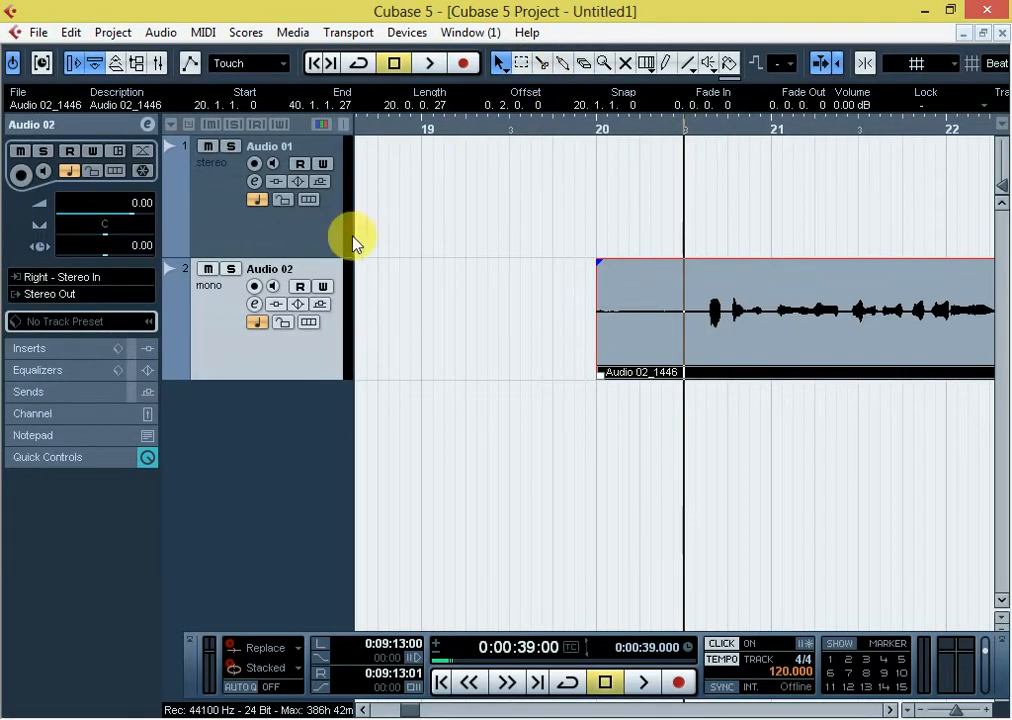
{"action": "left_click", "coordinate": [541, 64]}
{"action": "left_click", "coordinate": [709, 330]}
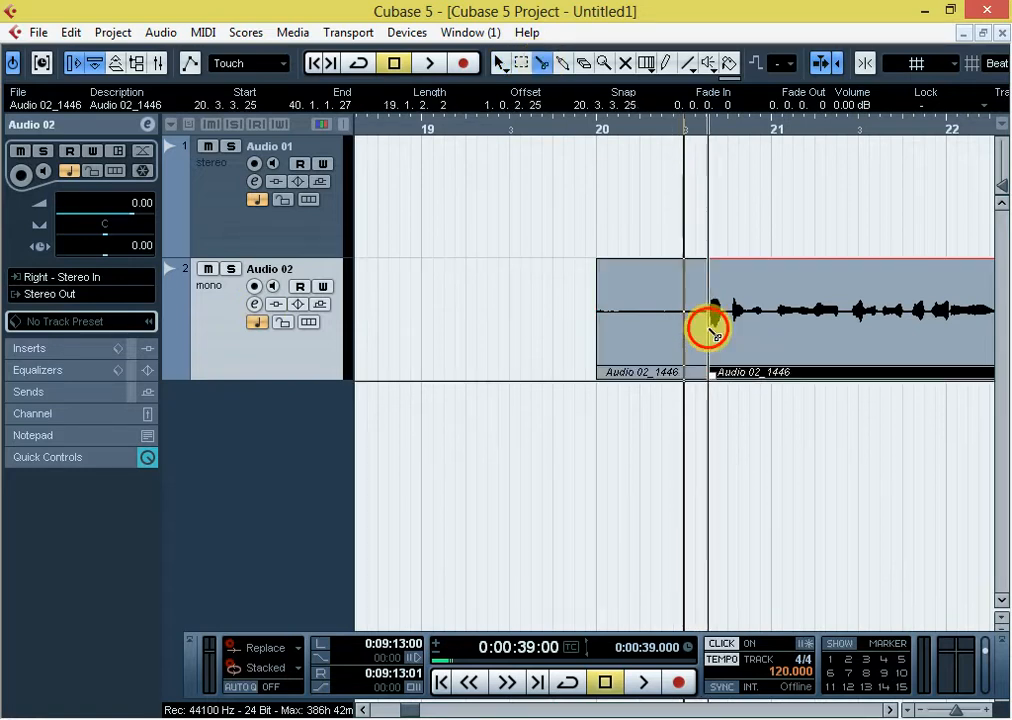
{"action": "left_click", "coordinate": [496, 65]}
{"action": "left_click", "coordinate": [680, 311]}
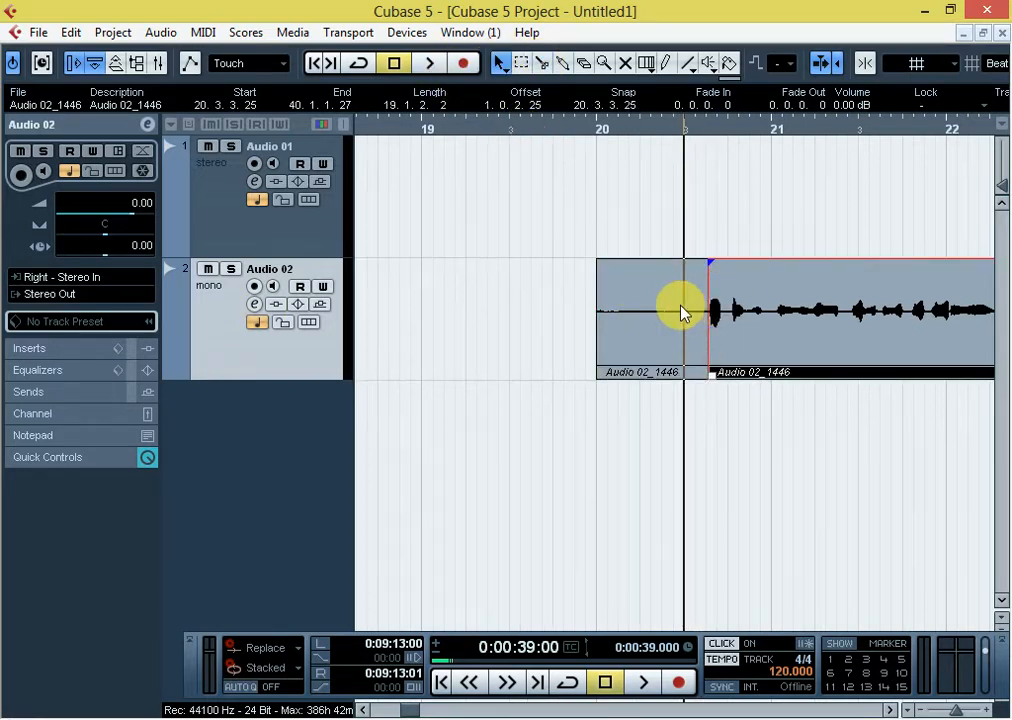
{"action": "key", "text": "Delete"}
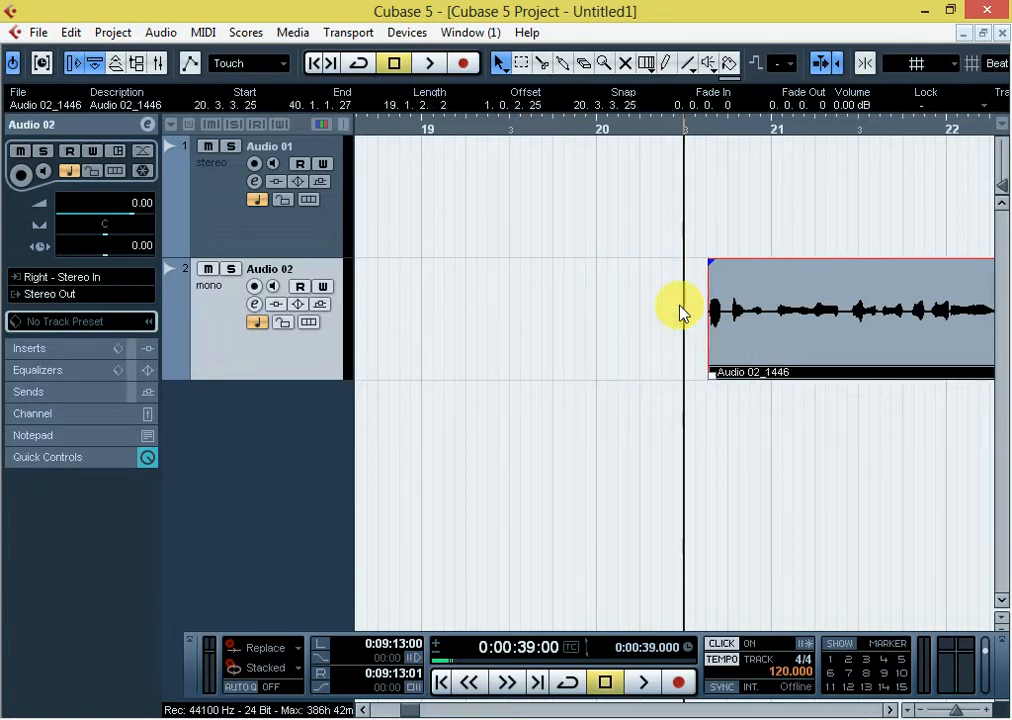
- Place the project cursor at 0:00:39:08 at the trimmed take's start and play it briefly
{"action": "left_click", "coordinate": [710, 131]}
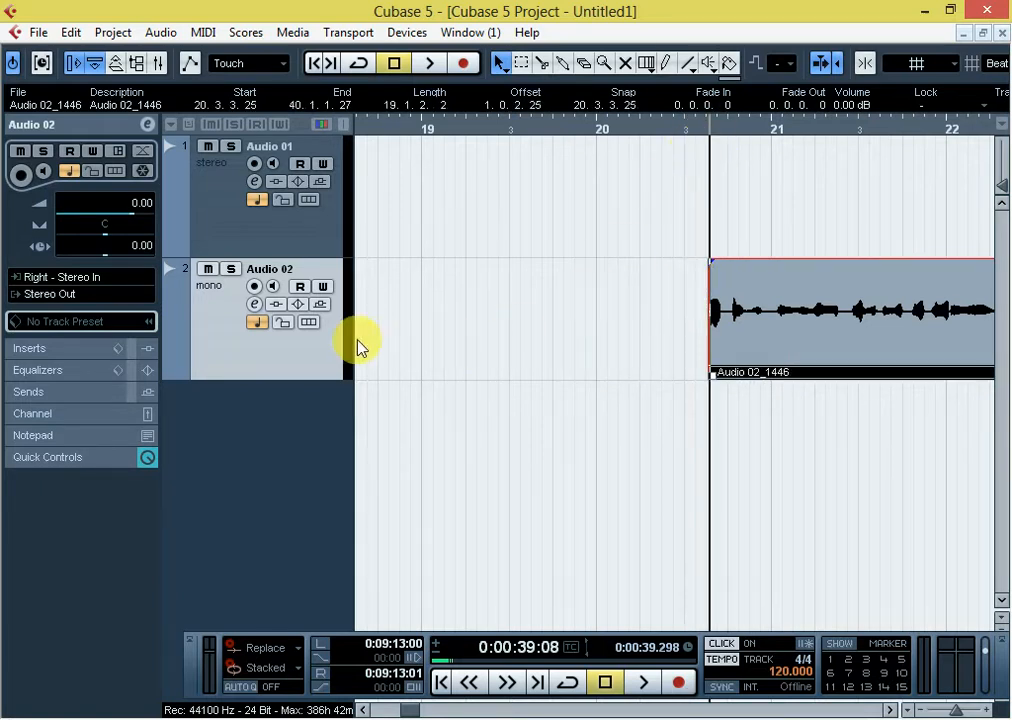
{"action": "key", "text": "space"}
{"action": "key", "text": "space"}
- Load the ModernCompressor effect into Audio 02's first insert slot
{"action": "left_click", "coordinate": [254, 304]}
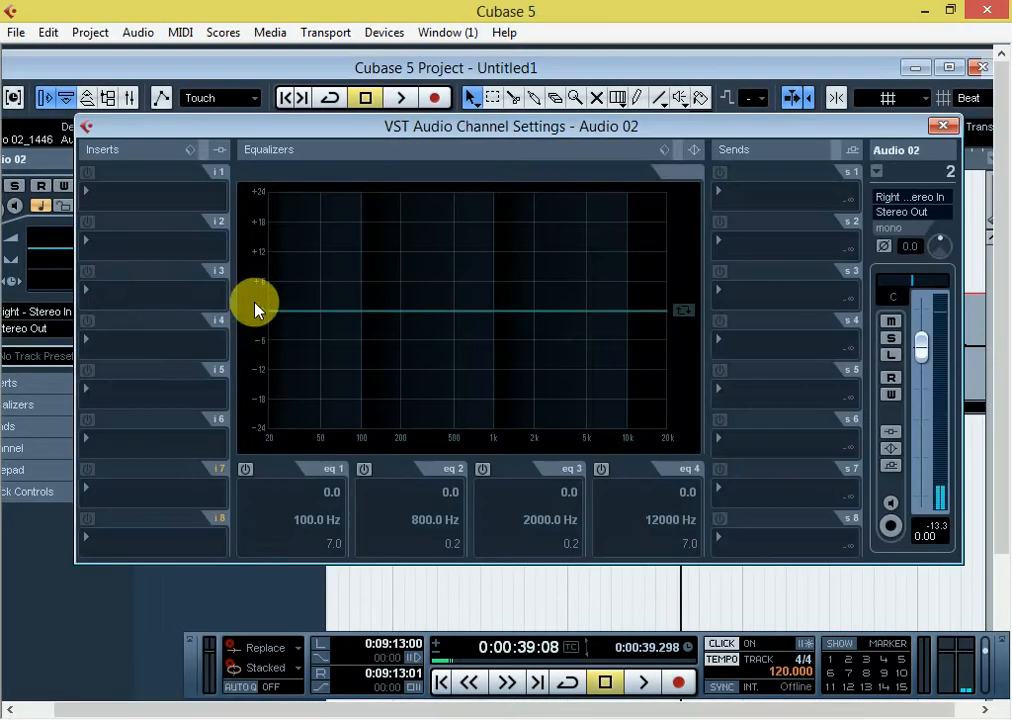
{"action": "left_click", "coordinate": [107, 198]}
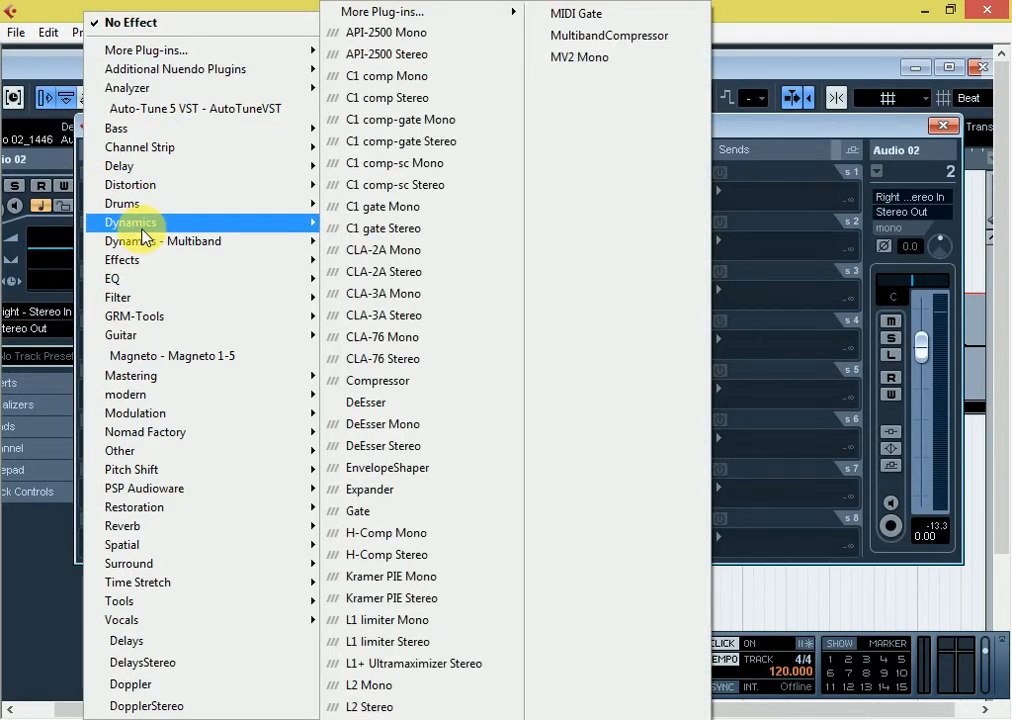
{"action": "mouse_move", "coordinate": [138, 395]}
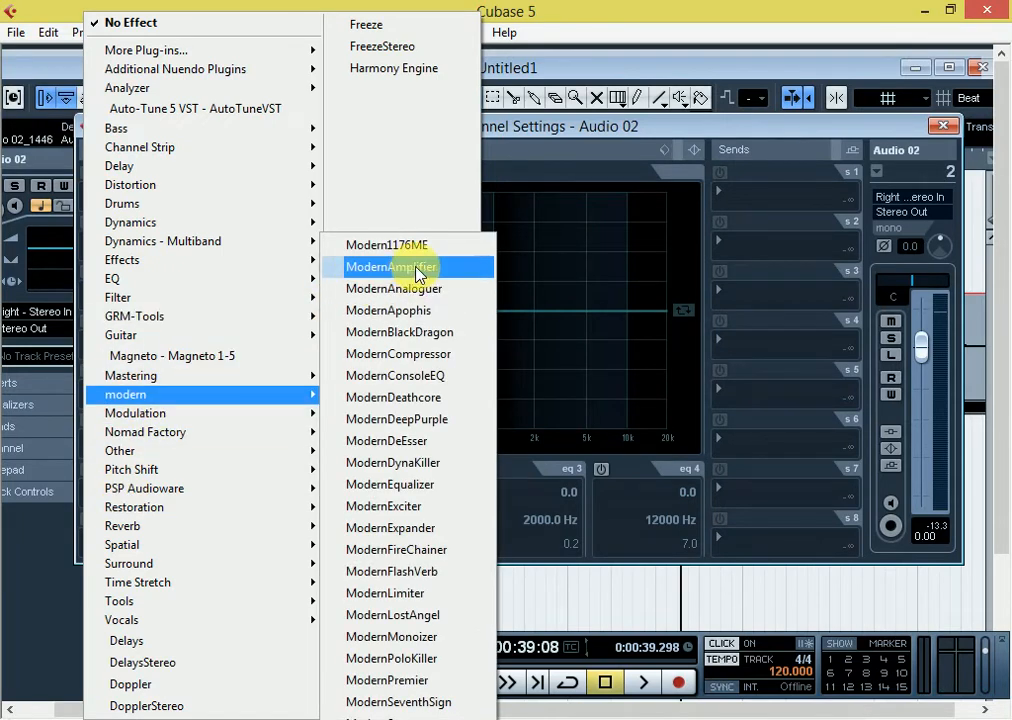
{"action": "left_click", "coordinate": [437, 364]}
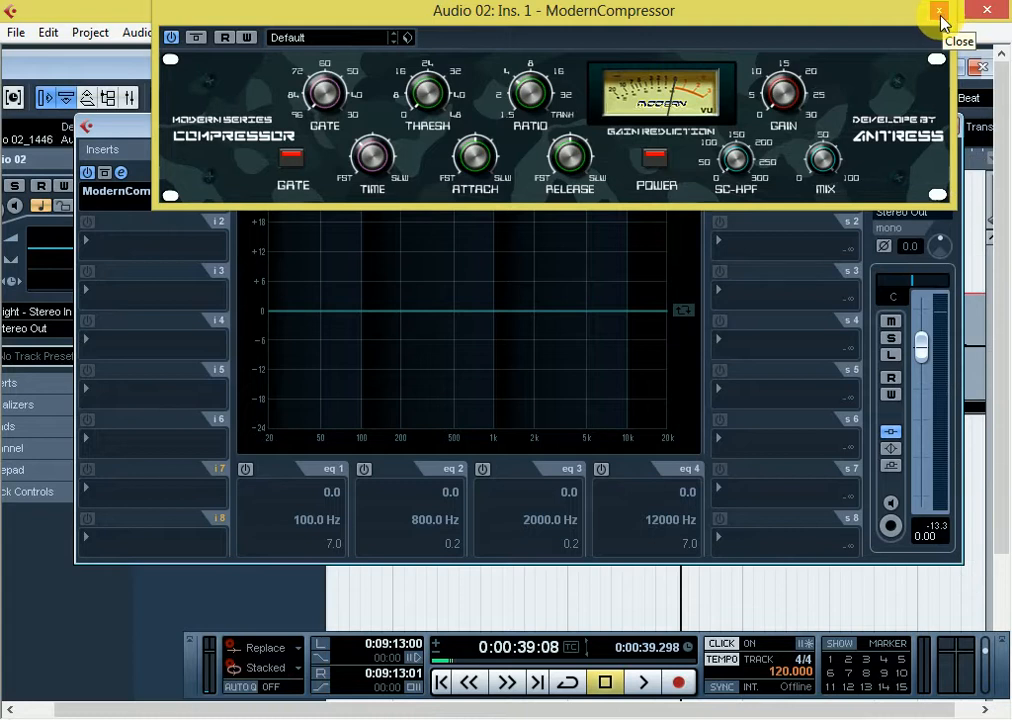
- Play the take through ModernCompressor with its default settings, stop playback and close the plug-in window
{"action": "key", "text": "space"}
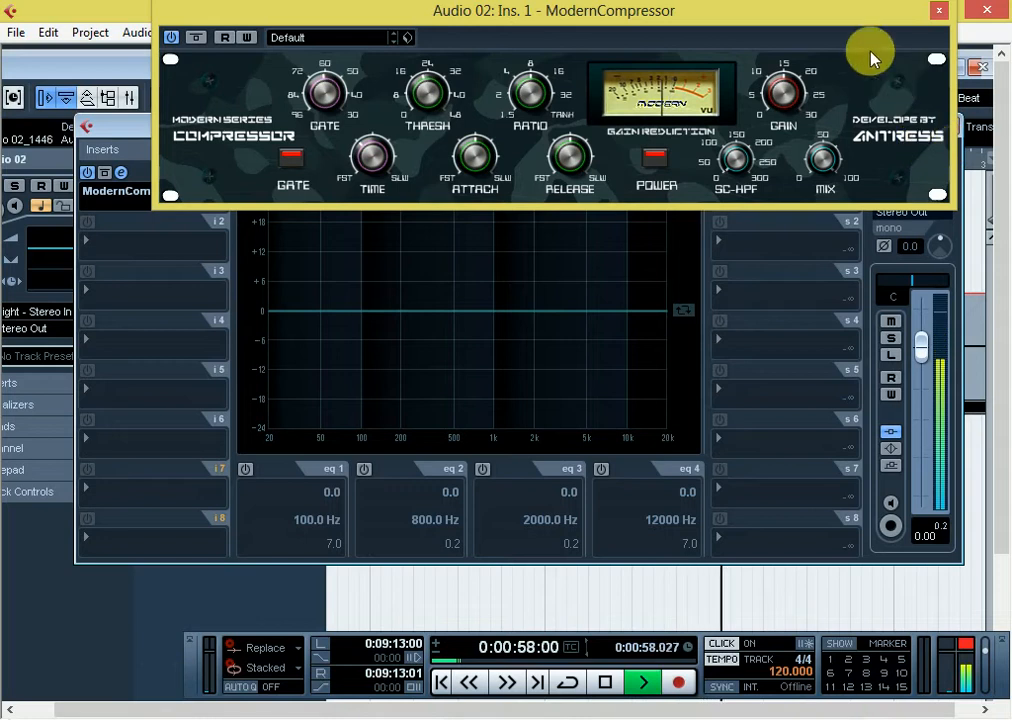
{"action": "key", "text": "space"}
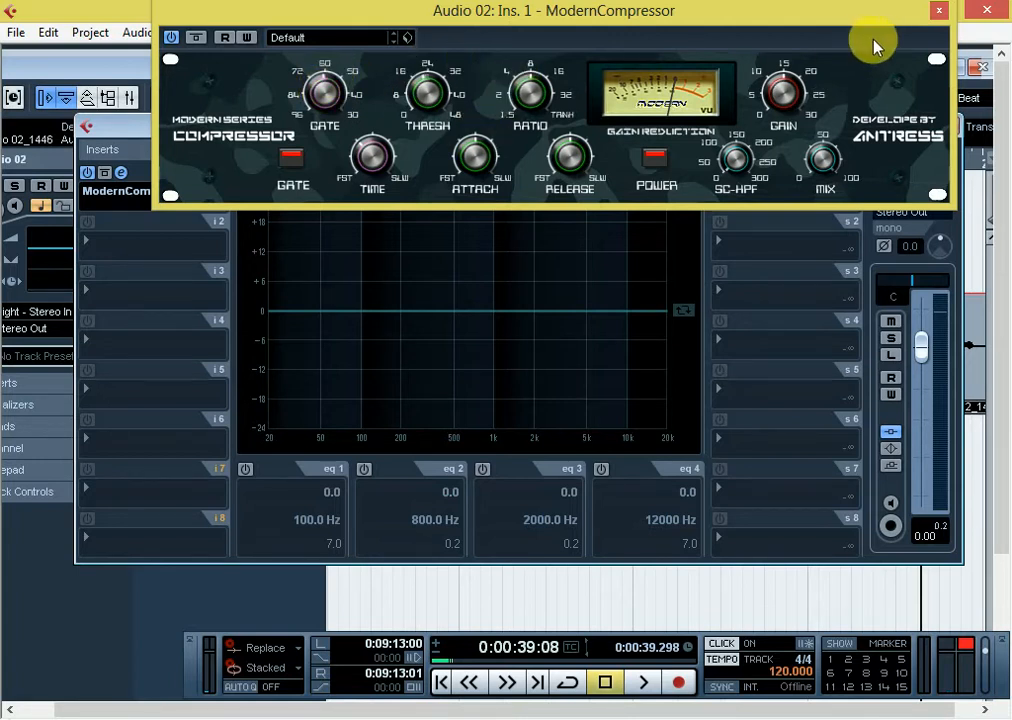
{"action": "left_click", "coordinate": [940, 12]}
- Load the Dynamics effect from the Additional Nuendo Plugins into Audio 02's second insert slot
{"action": "left_click", "coordinate": [118, 240]}
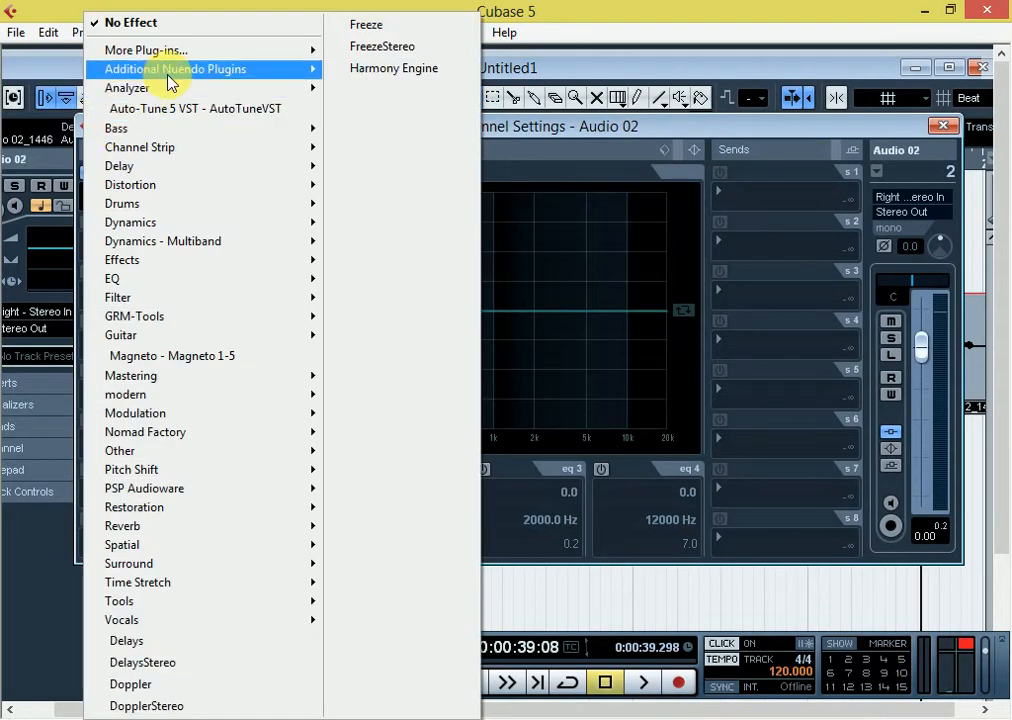
{"action": "mouse_move", "coordinate": [168, 81]}
{"action": "mouse_move", "coordinate": [398, 120]}
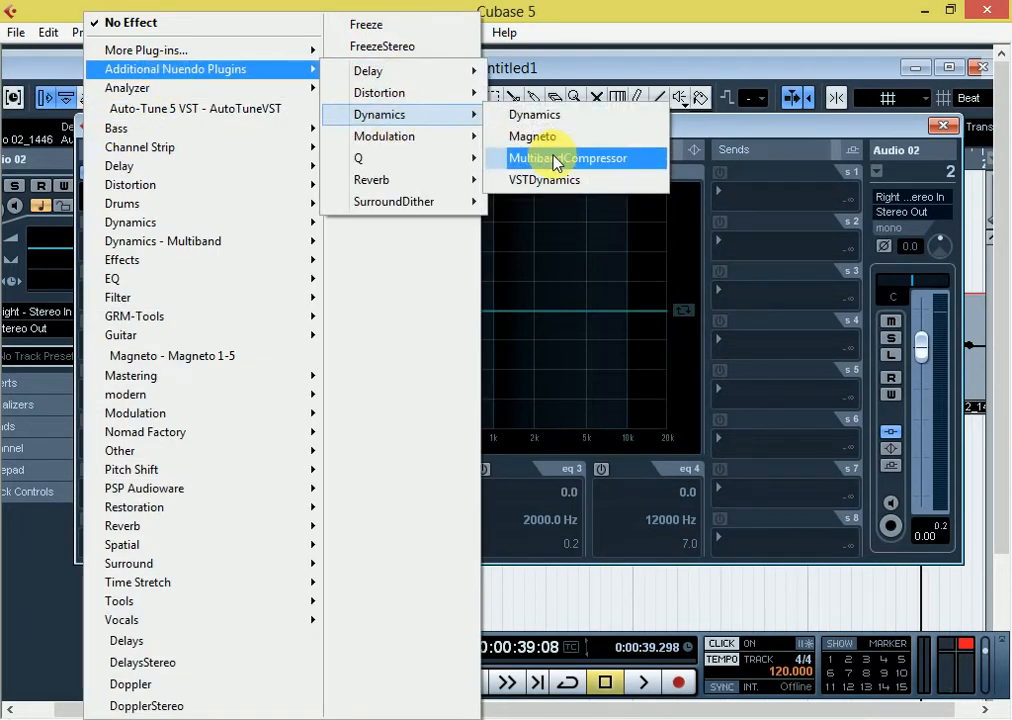
{"action": "left_click", "coordinate": [540, 112]}
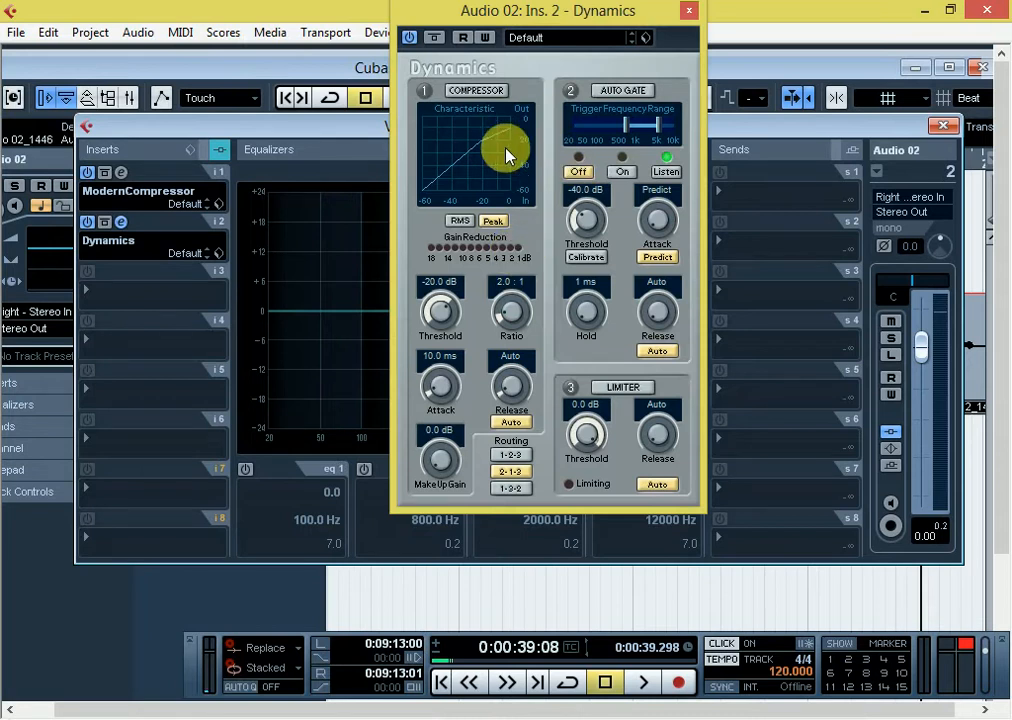
- Enable the compressor and auto gate in Dynamics, set the make-up gain to 8.0 dB, and audition the take before closing the plug-in
{"action": "left_click", "coordinate": [596, 90]}
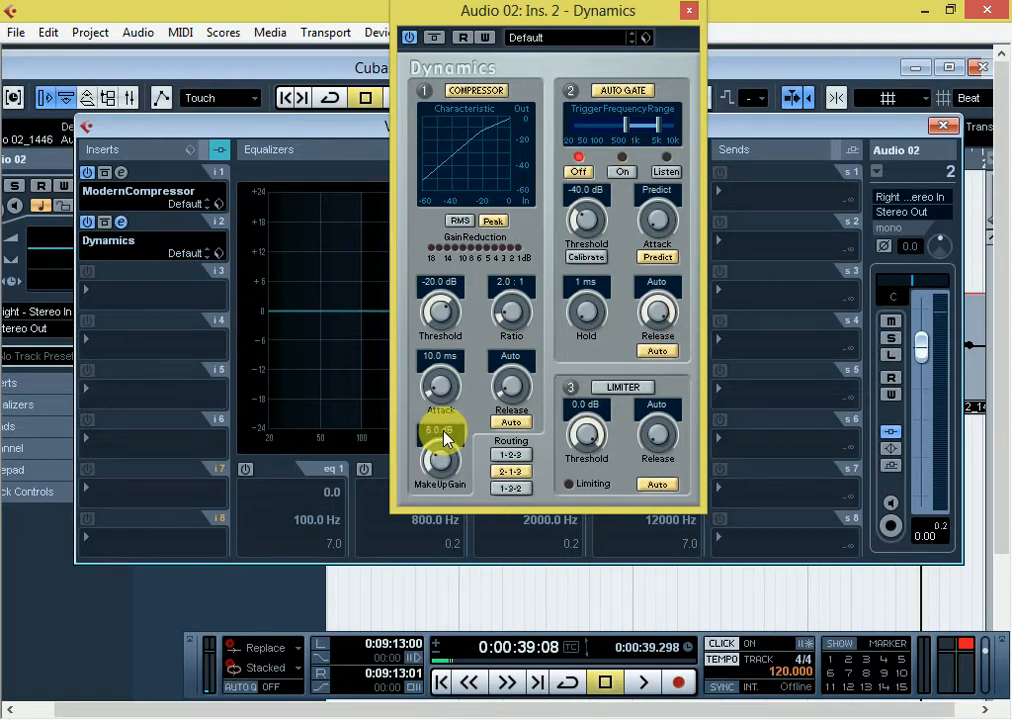
{"action": "key", "text": "space"}
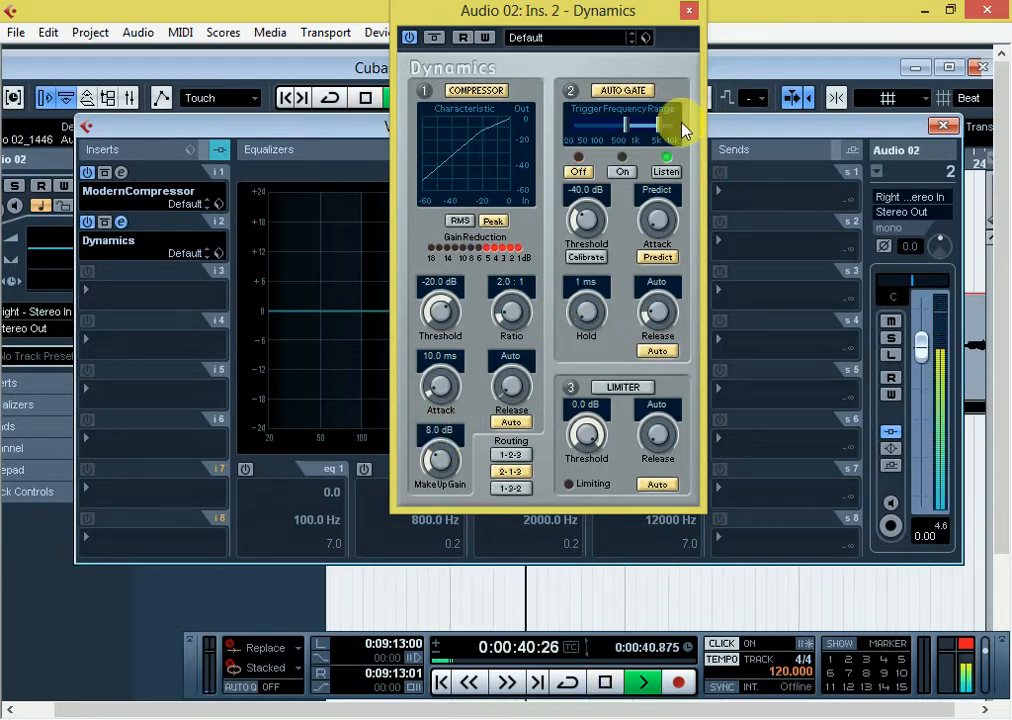
{"action": "left_click", "coordinate": [690, 13]}
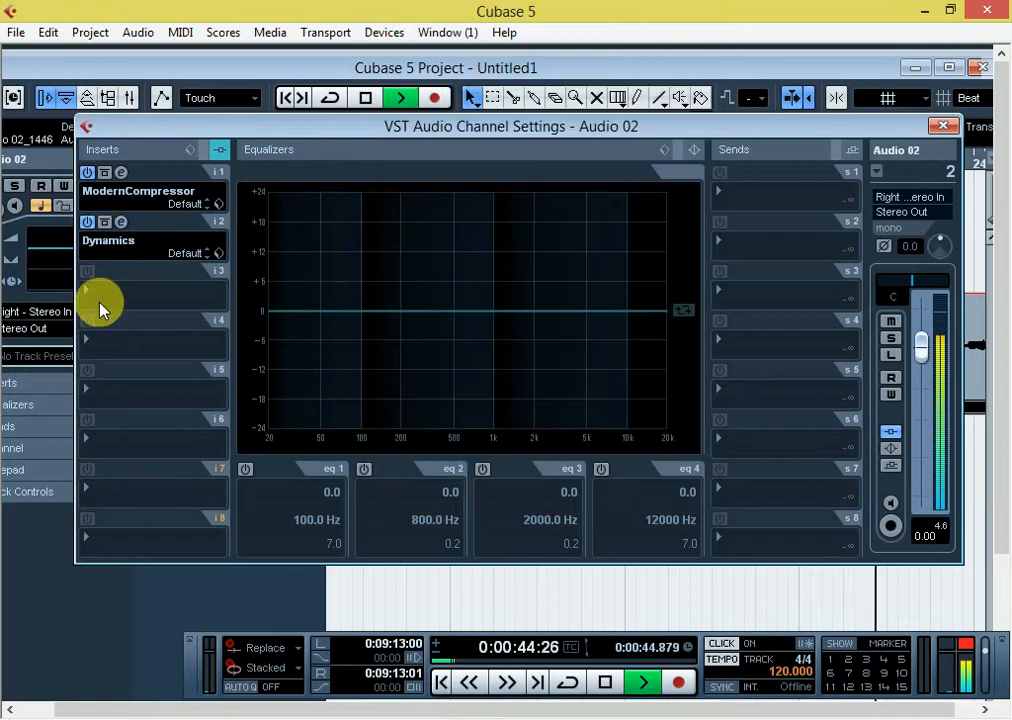
{"action": "key", "text": "space"}
- Load the Q8 Stereo equalizer into Audio 02's third insert slot
{"action": "left_click", "coordinate": [115, 293]}
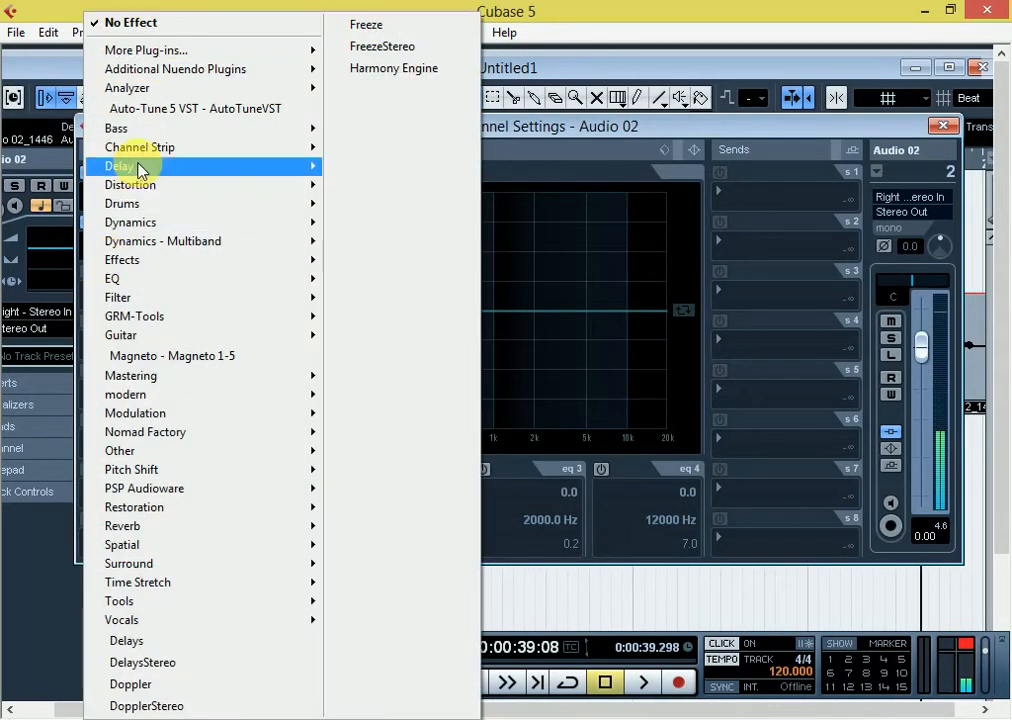
{"action": "mouse_move", "coordinate": [108, 280]}
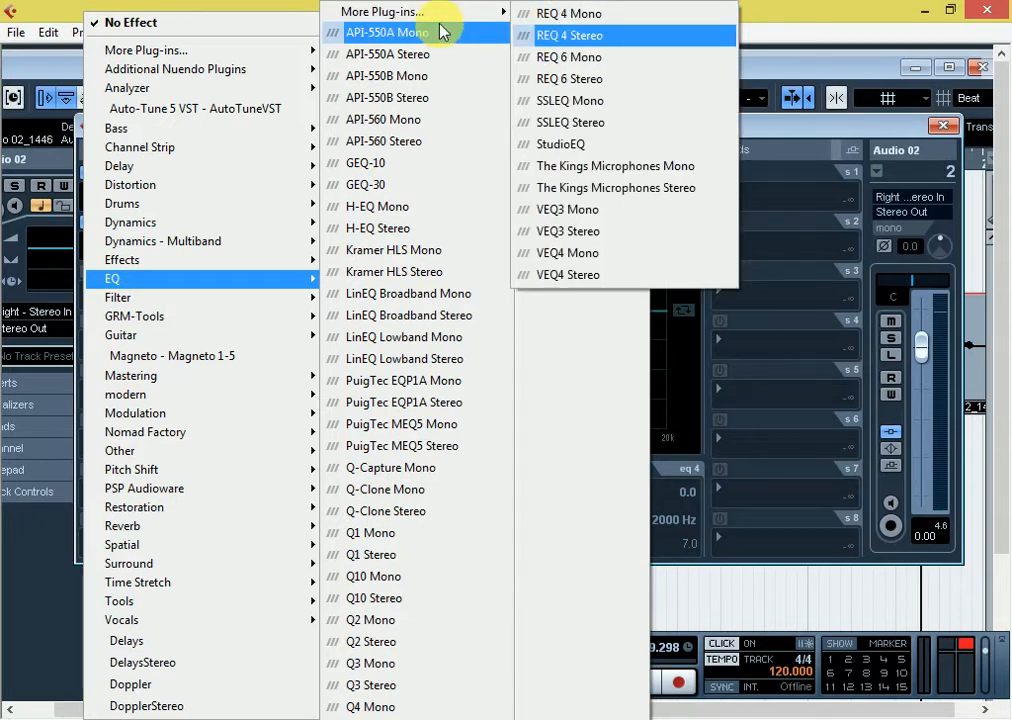
{"action": "left_click", "coordinate": [586, 18]}
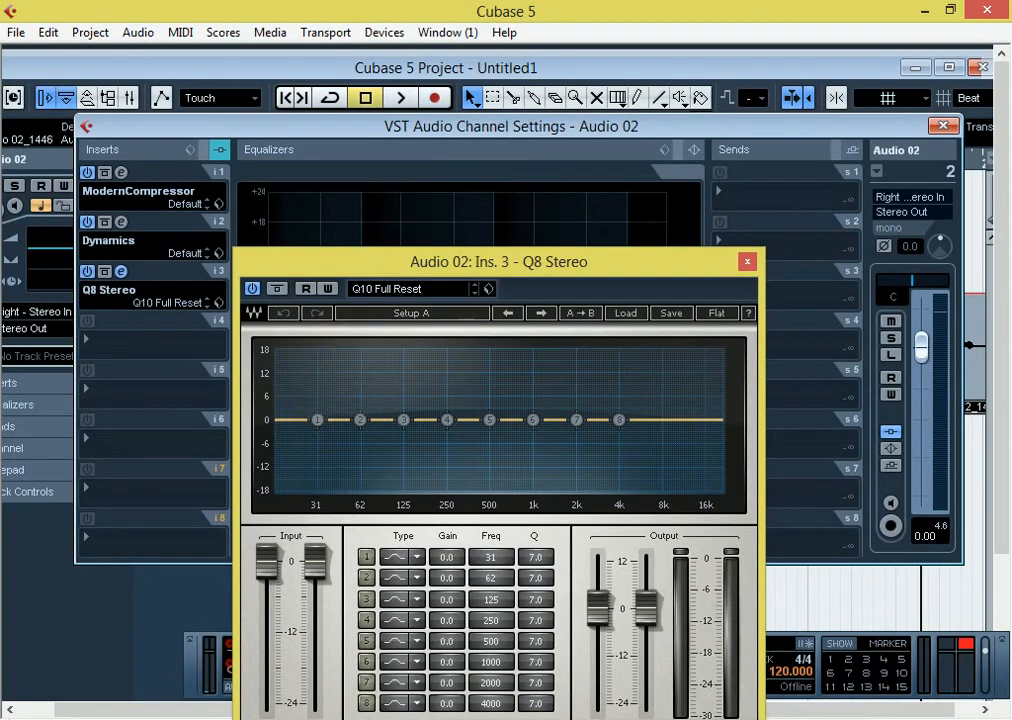
- During playback, cut Q8 band 1 to about -16.3 dB at 128 Hz, boost the treble with band 8, and close the equalizer
{"action": "left_click_drag", "start_coordinate": [323, 425], "coordinate": [405, 463]}
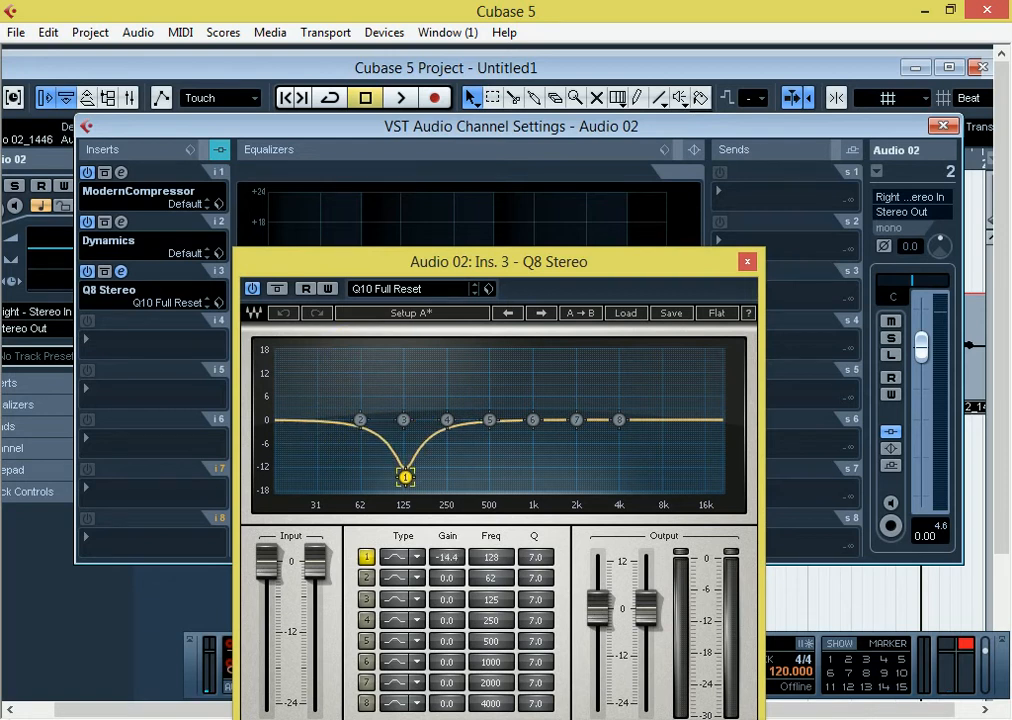
{"action": "left_click_drag", "start_coordinate": [616, 421], "coordinate": [718, 406]}
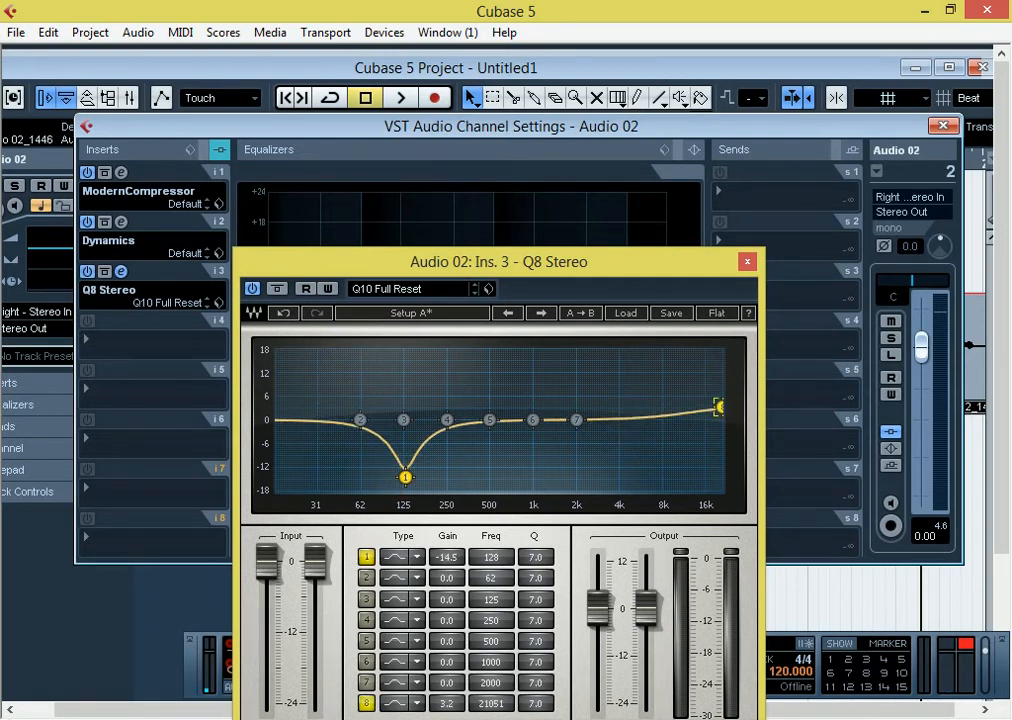
{"action": "key", "text": "space"}
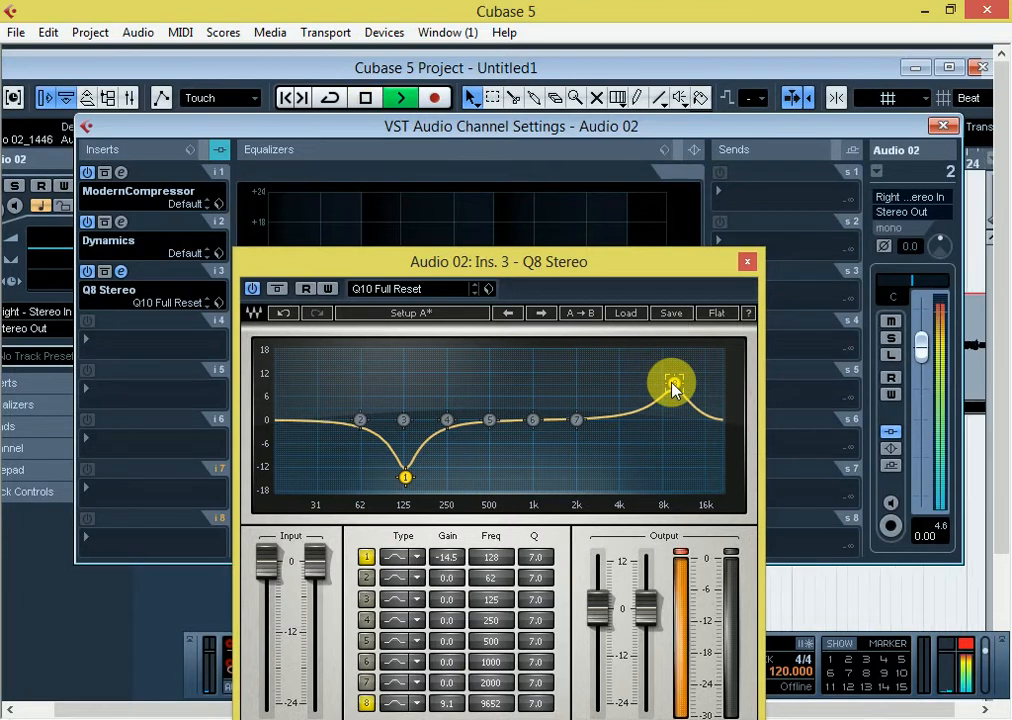
{"action": "left_click_drag", "start_coordinate": [674, 383], "coordinate": [675, 378]}
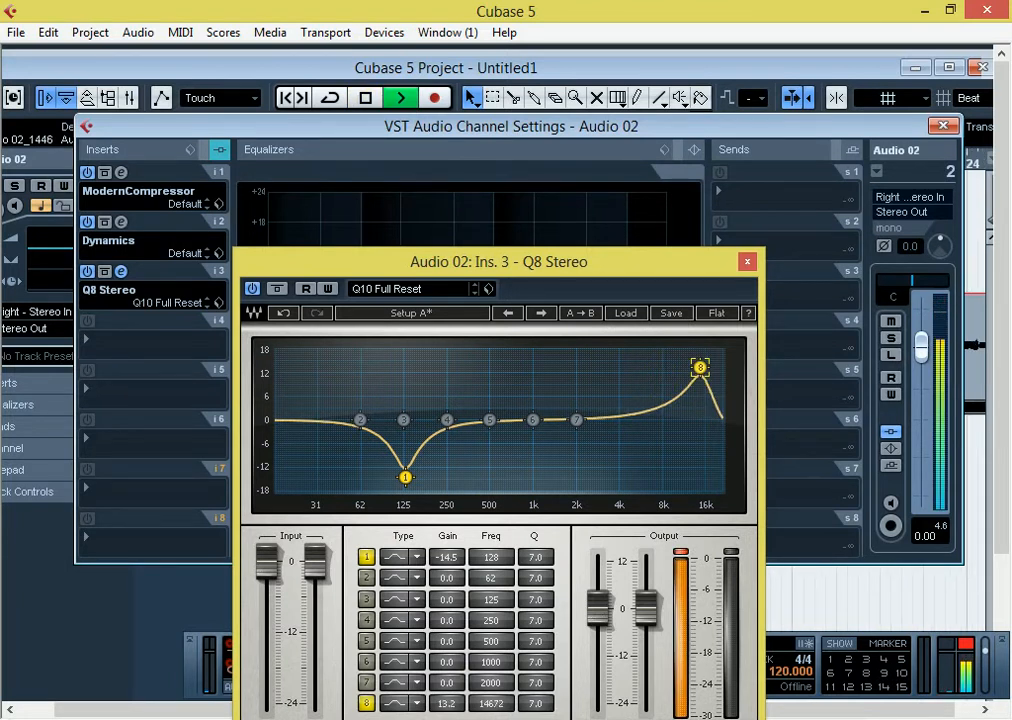
{"action": "left_click_drag", "start_coordinate": [407, 477], "coordinate": [405, 485]}
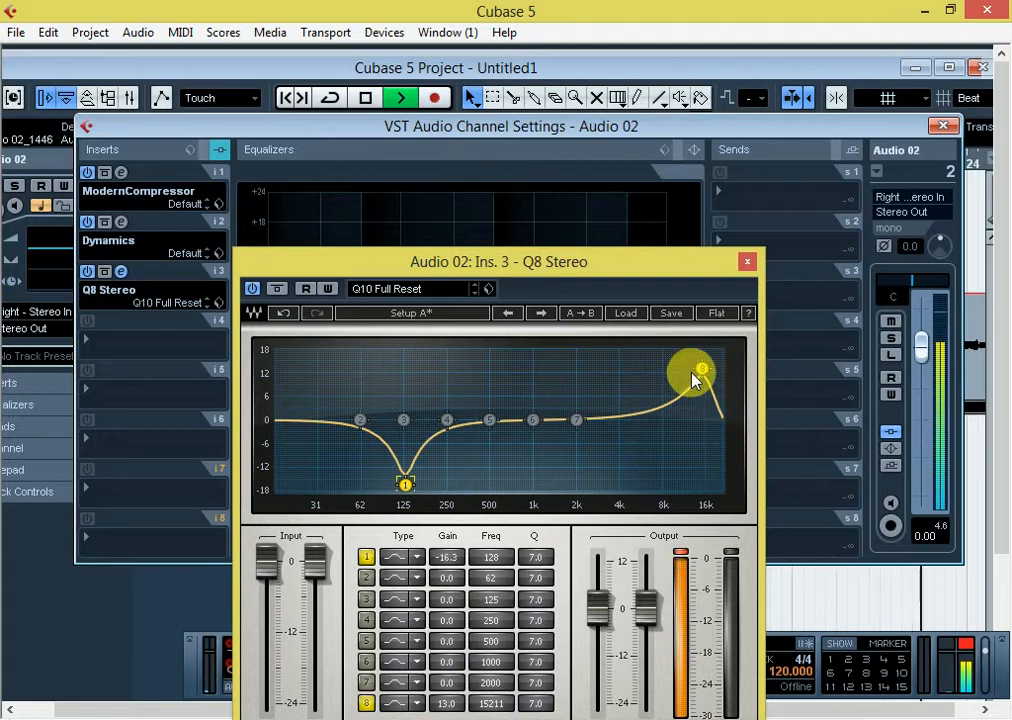
{"action": "left_click_drag", "start_coordinate": [702, 369], "coordinate": [669, 372]}
{"action": "left_click", "coordinate": [750, 265]}
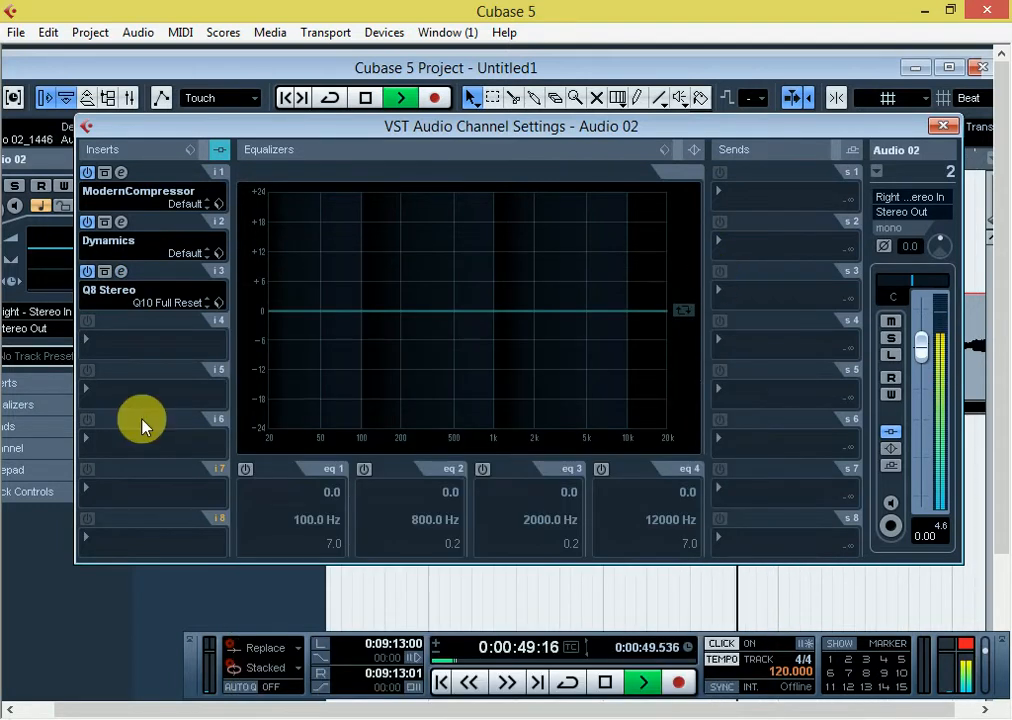
- Load the Maximizer effect into Audio 02's fourth insert slot and cancel the prompt to save the project
{"action": "left_click", "coordinate": [108, 339]}
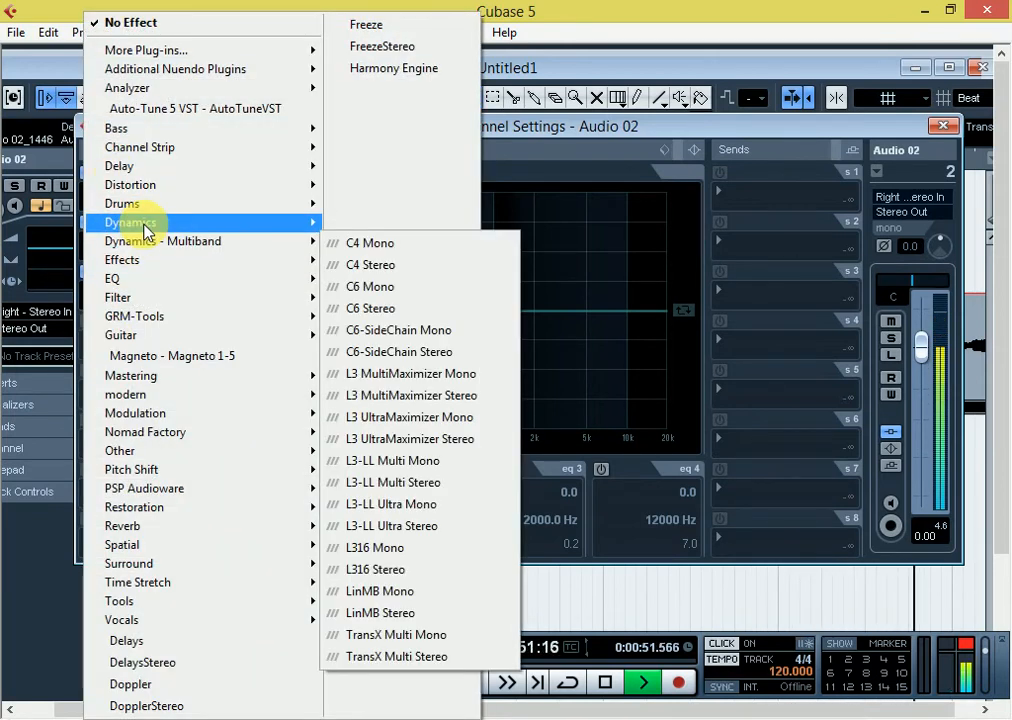
{"action": "mouse_move", "coordinate": [145, 228]}
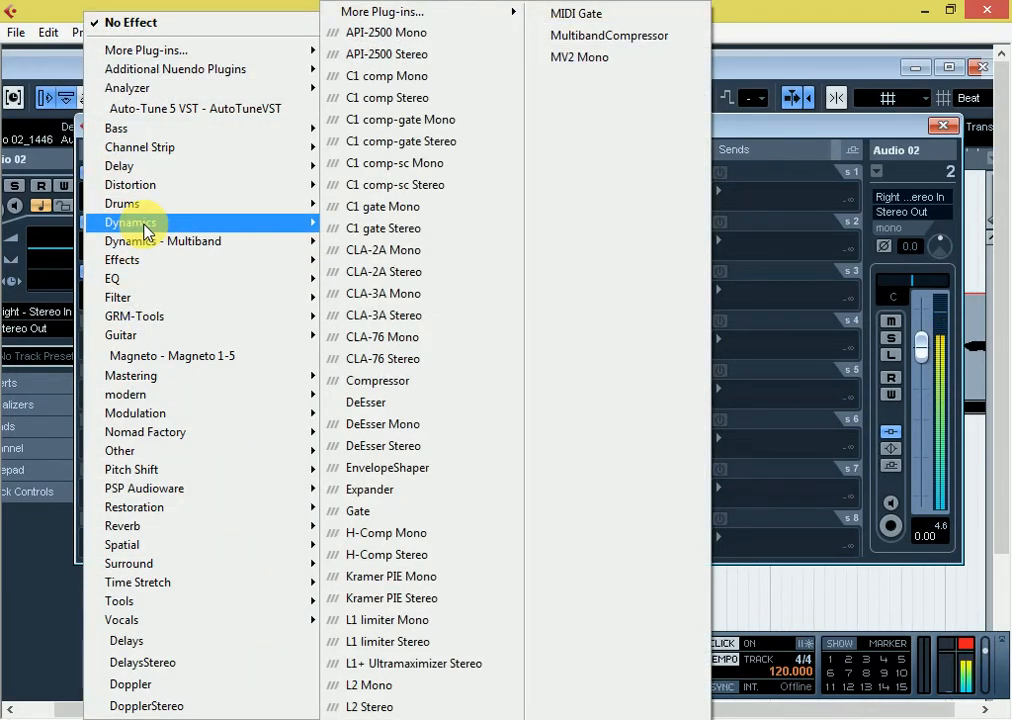
{"action": "mouse_move", "coordinate": [181, 224]}
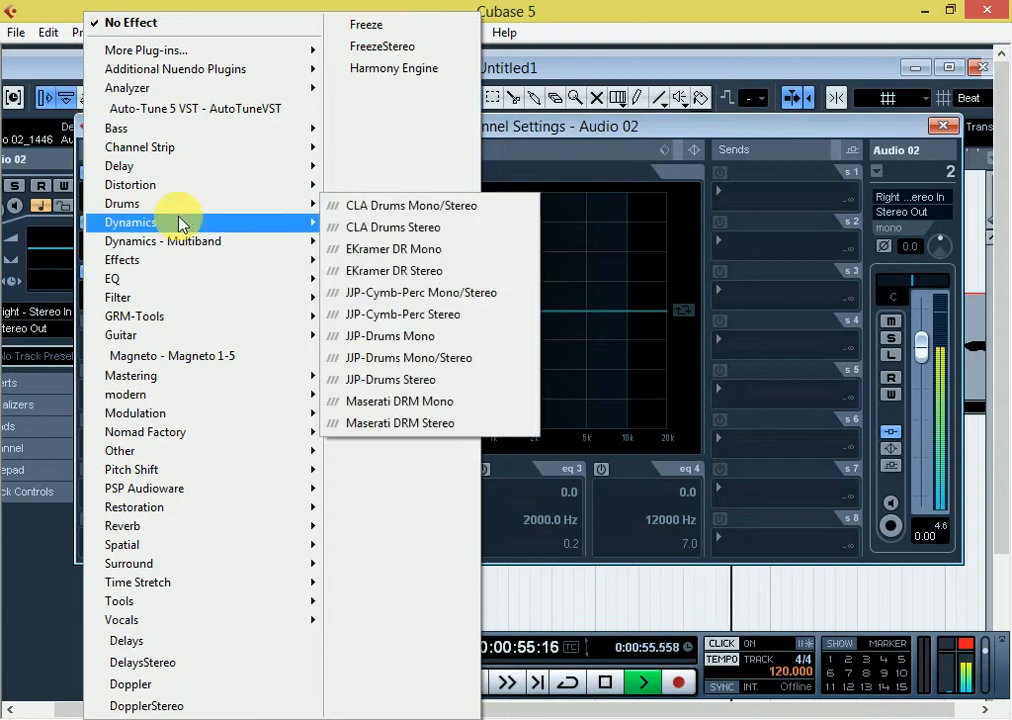
{"action": "left_click", "coordinate": [405, 717]}
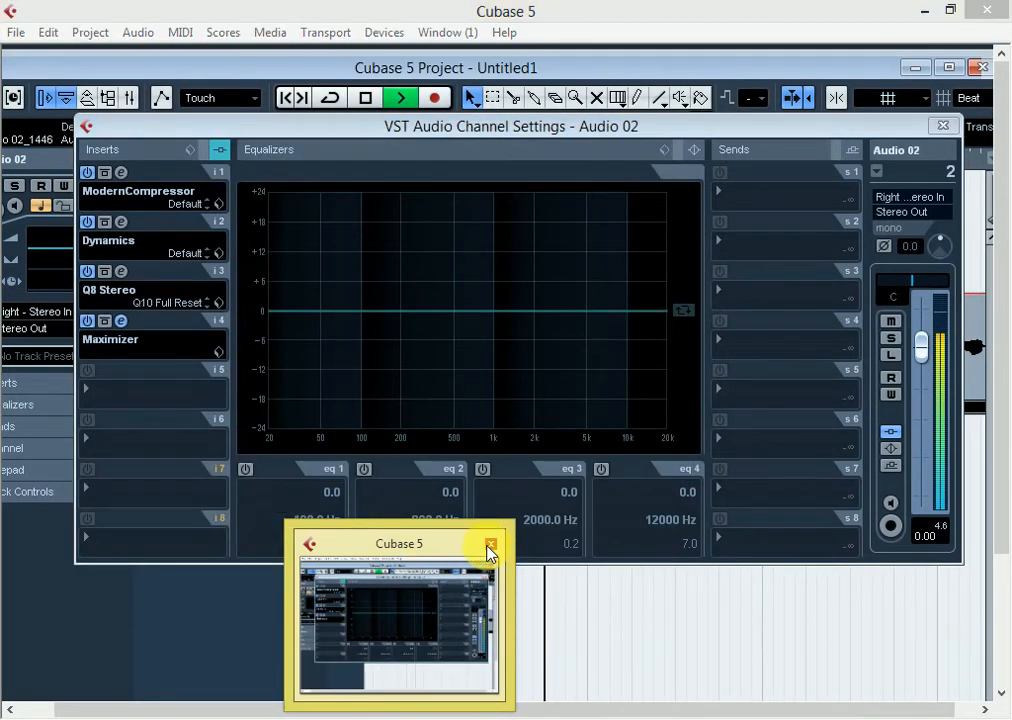
{"action": "left_click", "coordinate": [490, 545]}
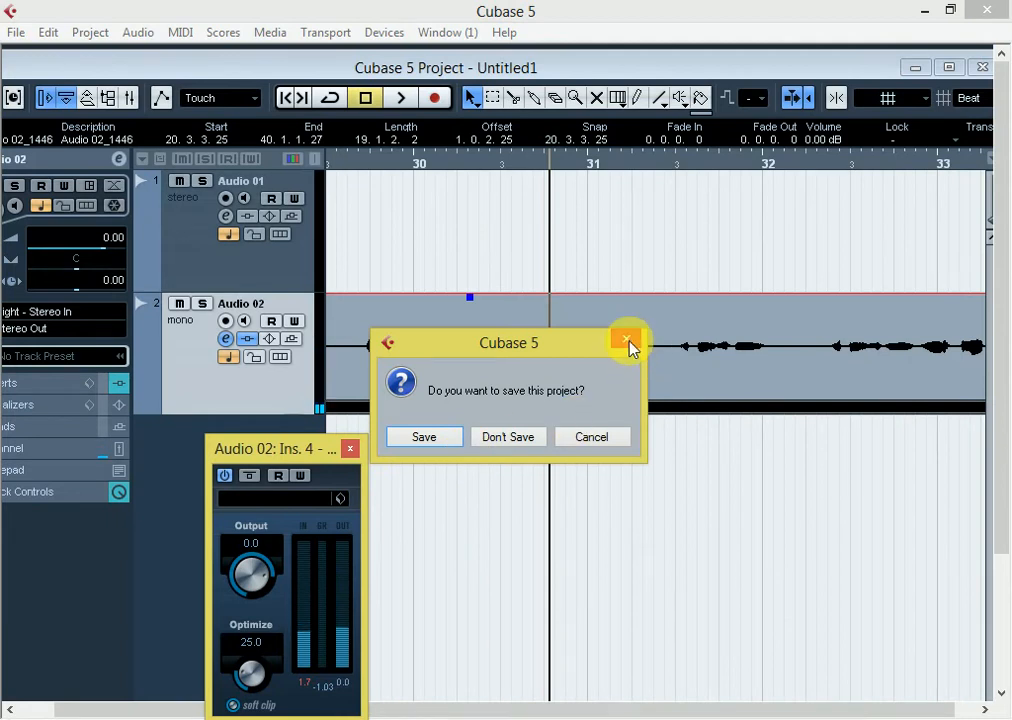
{"action": "left_click", "coordinate": [601, 446]}
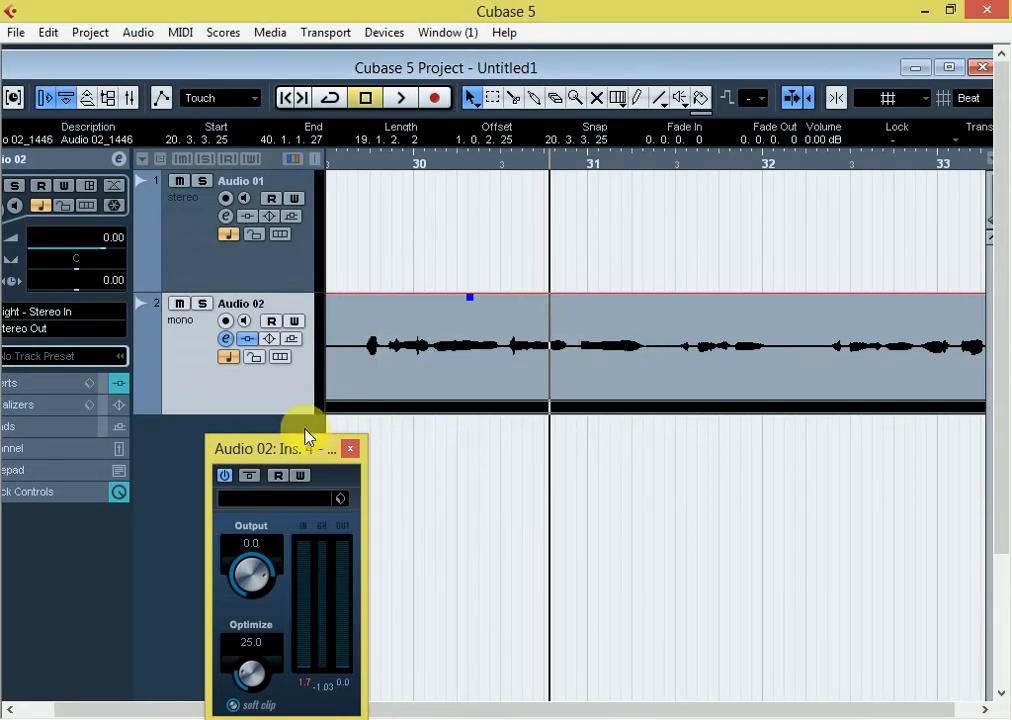
- Resume playback with the whole take in view, set the Maximizer's Optimize to 32, and close the plug-in
{"action": "key", "text": "space"}
{"action": "key", "text": "g"}
{"action": "key", "text": "g"}
{"action": "key", "text": "g"}
{"action": "key", "text": "g"}
{"action": "key", "text": "g"}
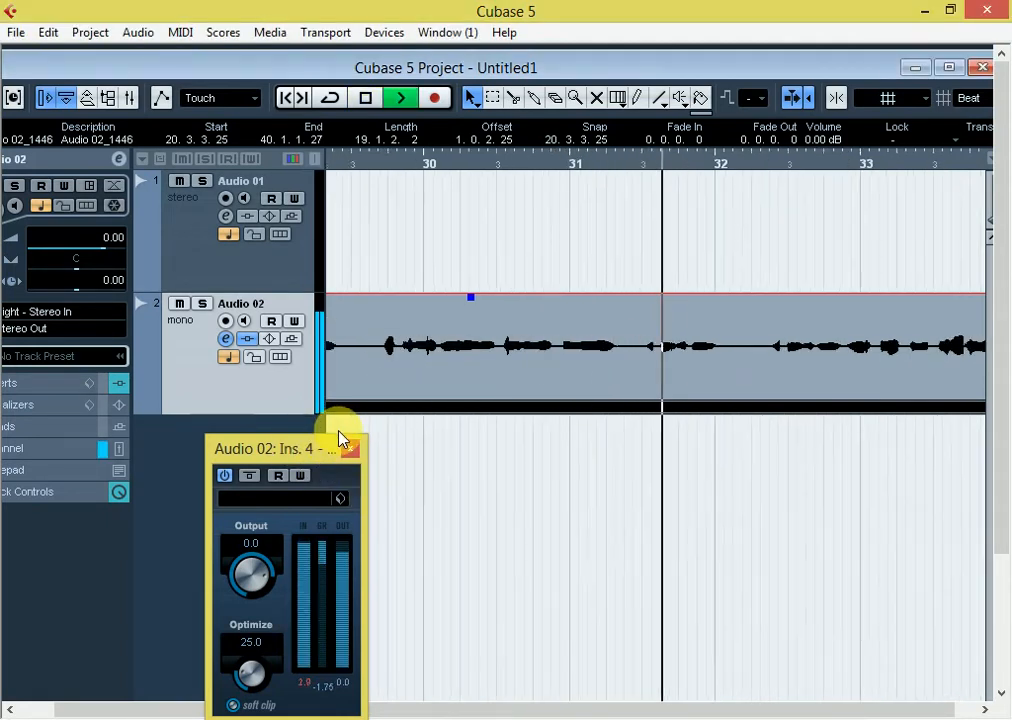
{"action": "key", "text": "g"}
{"action": "key", "text": "g"}
{"action": "key", "text": "g"}
{"action": "key", "text": "g"}
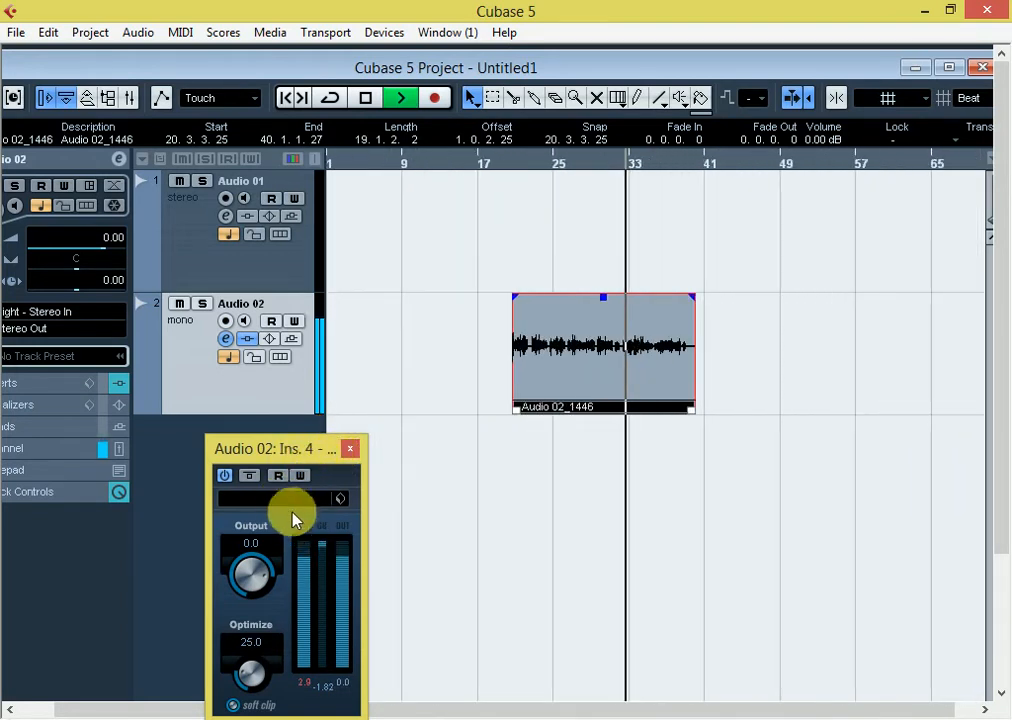
{"action": "left_click", "coordinate": [263, 651]}
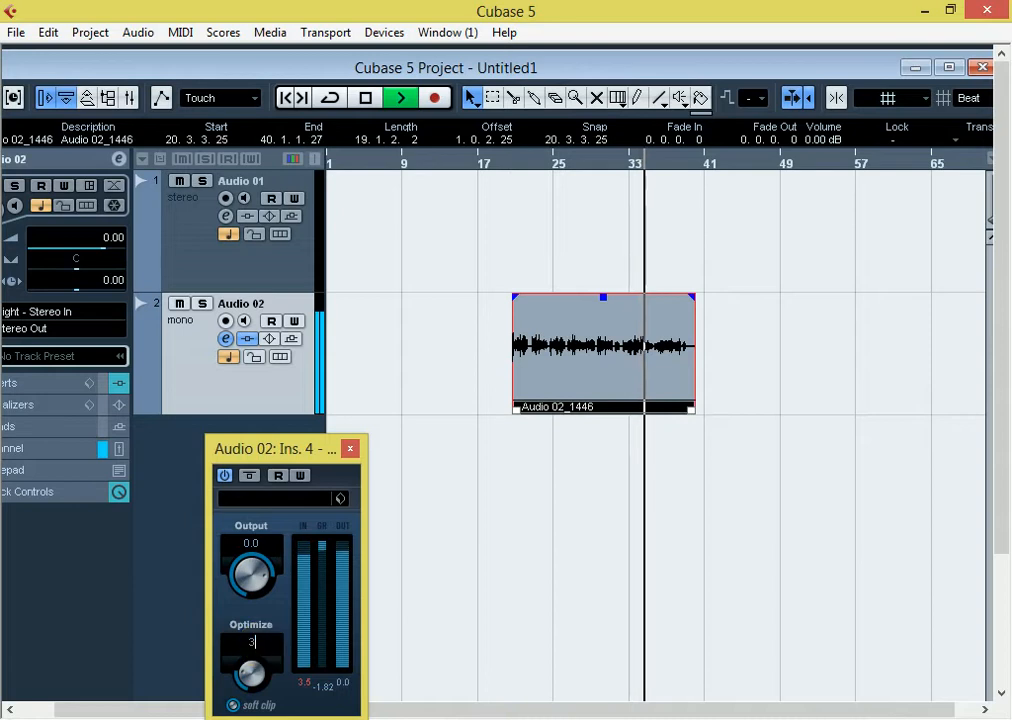
{"action": "type", "text": "32"}
{"action": "key", "text": "Return"}
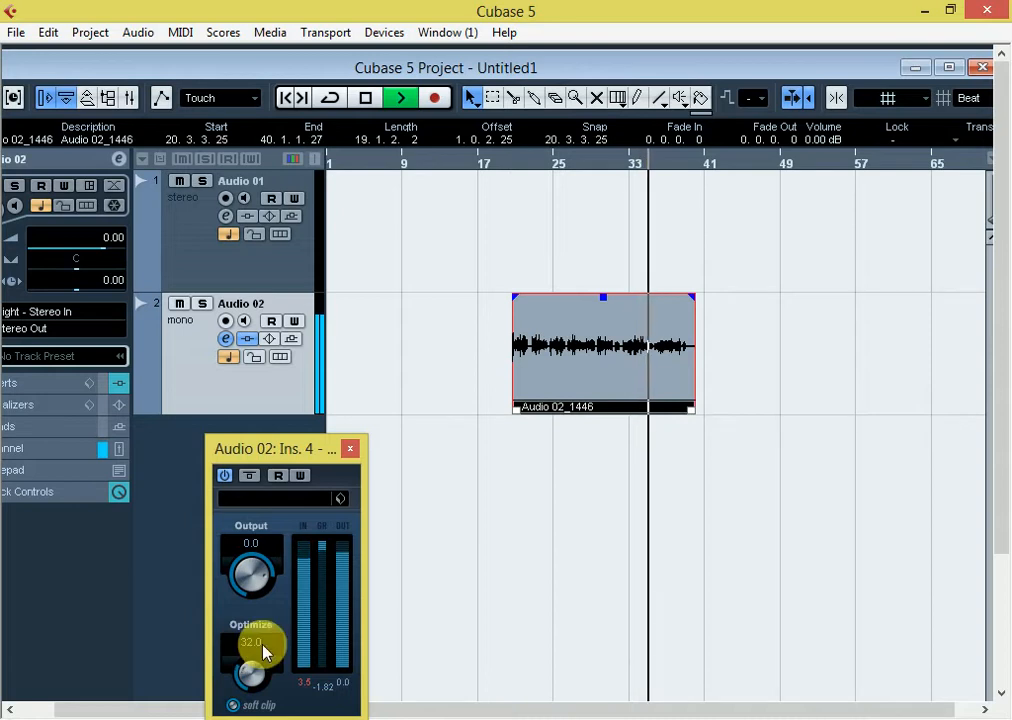
{"action": "left_click", "coordinate": [350, 448]}
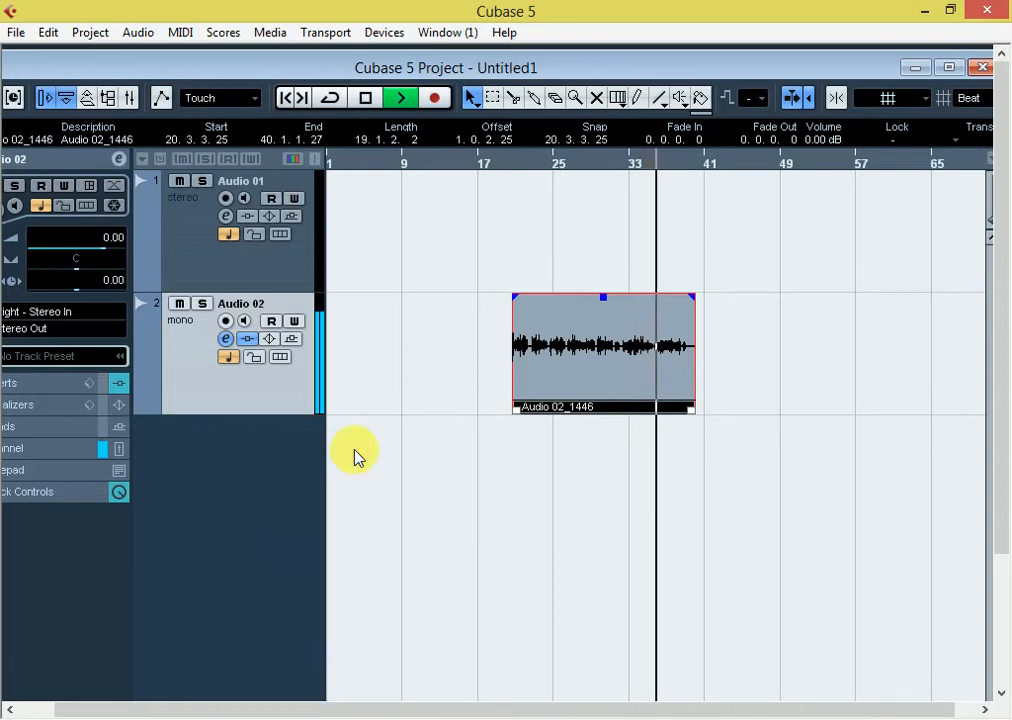
- Restart playback from the take's beginning and load the CLA-2A Mono compressor into Audio 02's fifth insert slot
{"action": "left_click", "coordinate": [516, 165]}
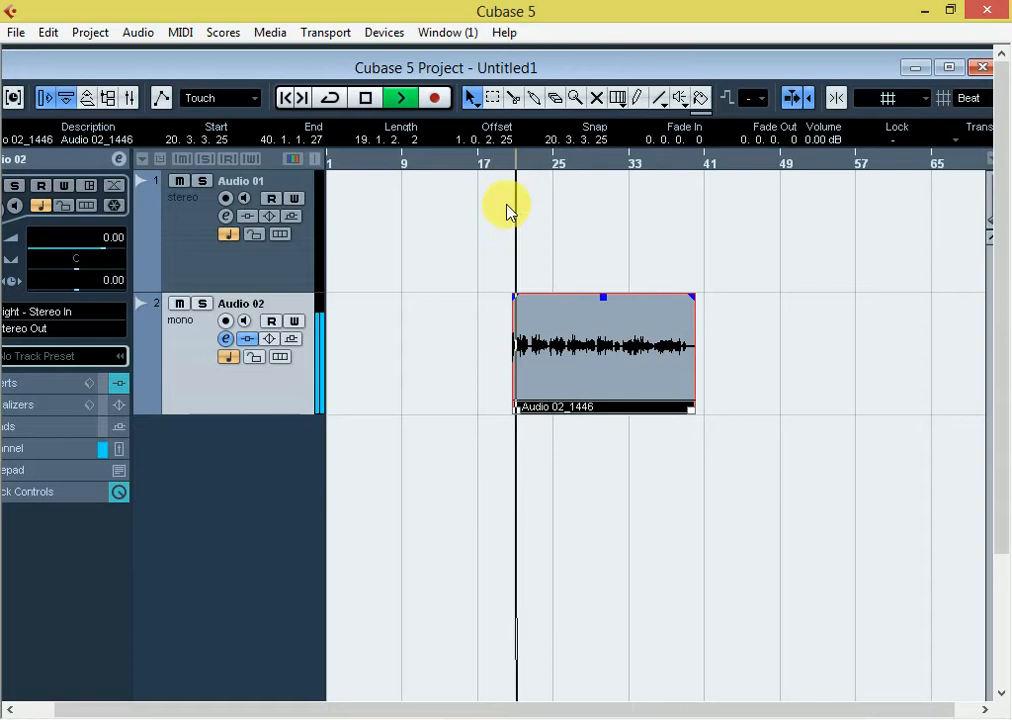
{"action": "left_click", "coordinate": [226, 340]}
{"action": "left_click", "coordinate": [110, 399]}
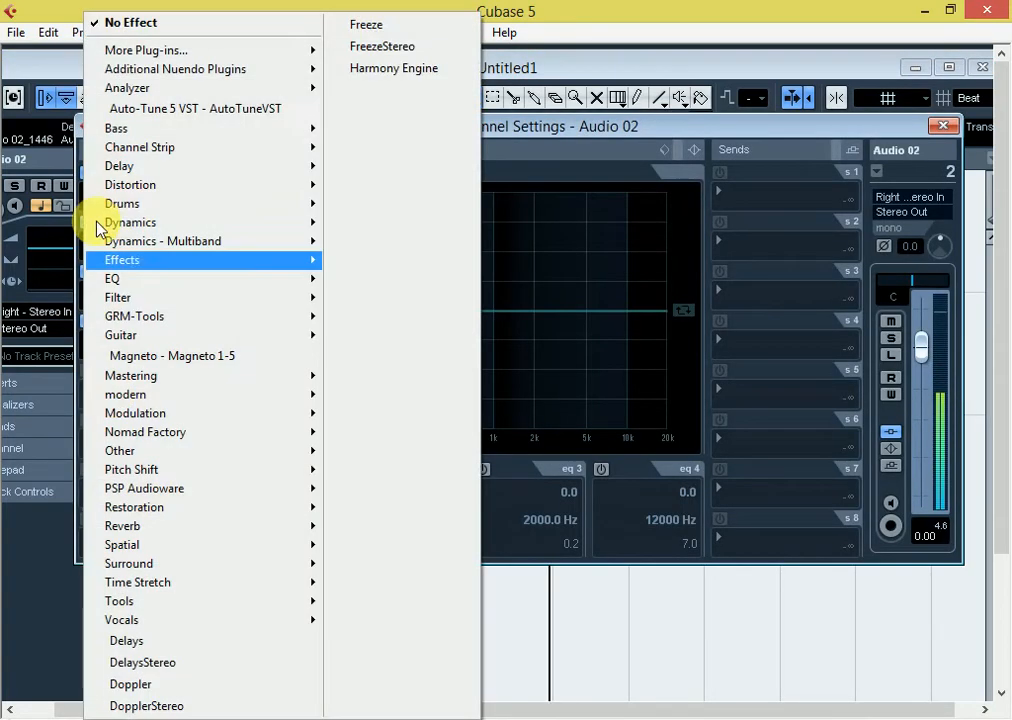
{"action": "mouse_move", "coordinate": [138, 226]}
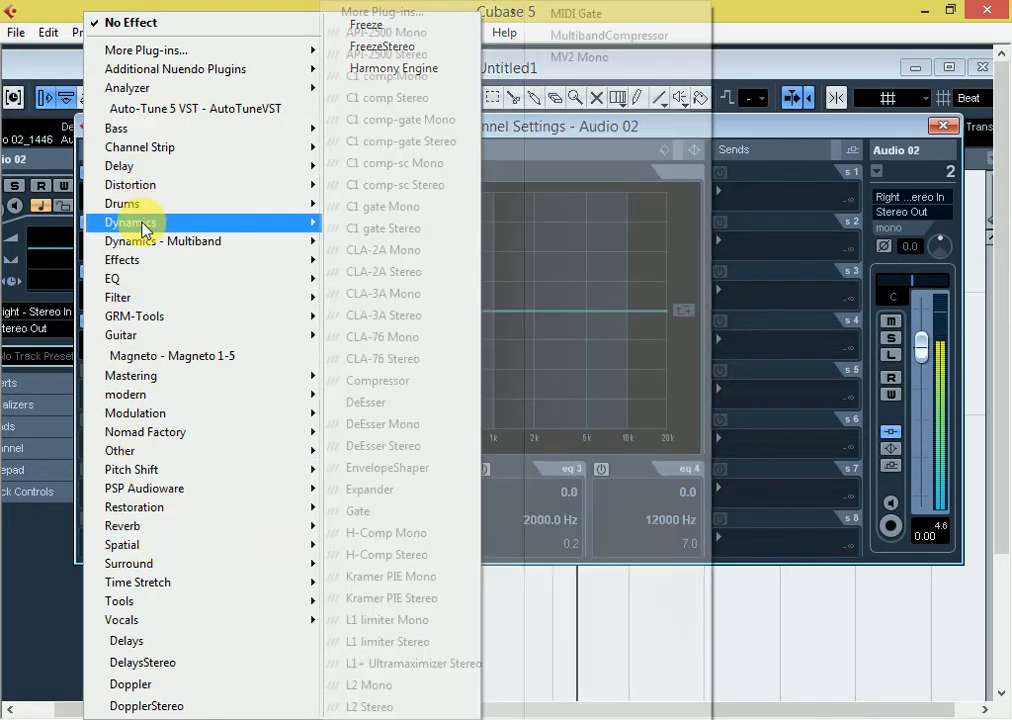
{"action": "left_click", "coordinate": [373, 249]}
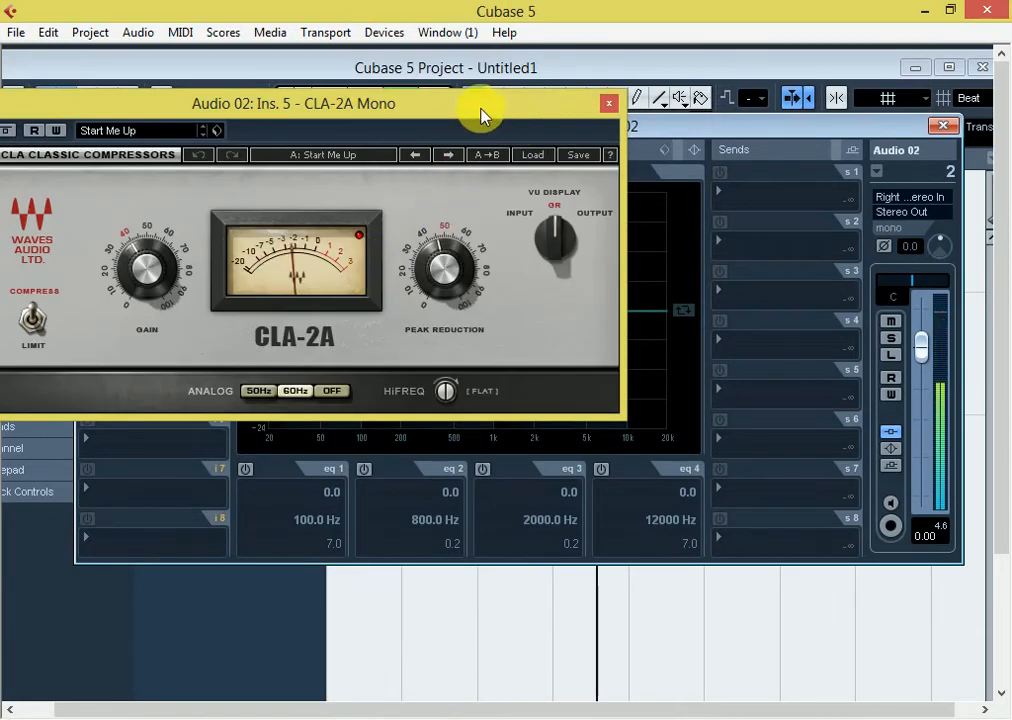
- Set the CLA-2A's gain to about 41.16 and peak reduction to about 51.92, and close the plug-in and channel settings
{"action": "left_click_drag", "start_coordinate": [480, 105], "coordinate": [663, 177]}
{"action": "left_click_drag", "start_coordinate": [326, 343], "coordinate": [326, 330]}
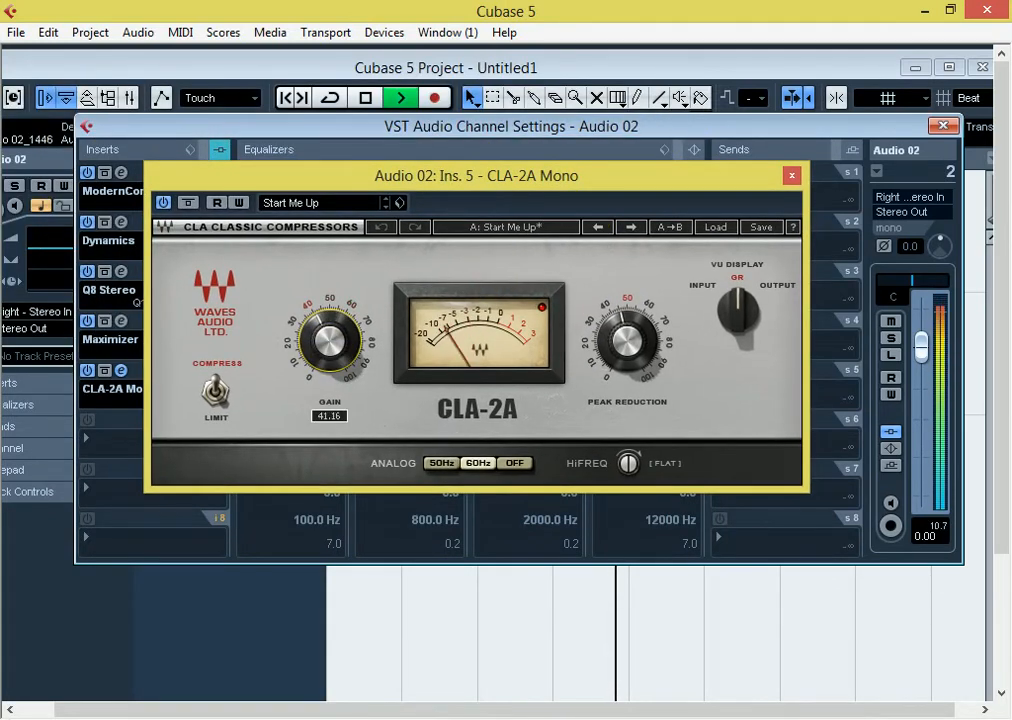
{"action": "left_click_drag", "start_coordinate": [617, 350], "coordinate": [617, 349]}
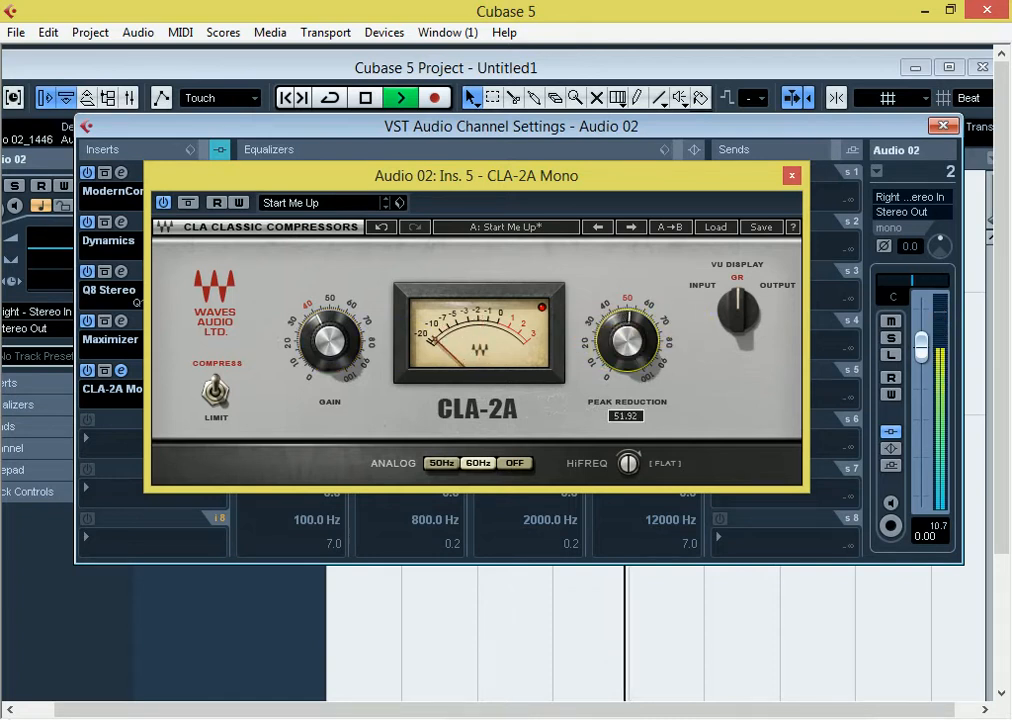
{"action": "left_click", "coordinate": [791, 176]}
{"action": "left_click", "coordinate": [944, 127]}
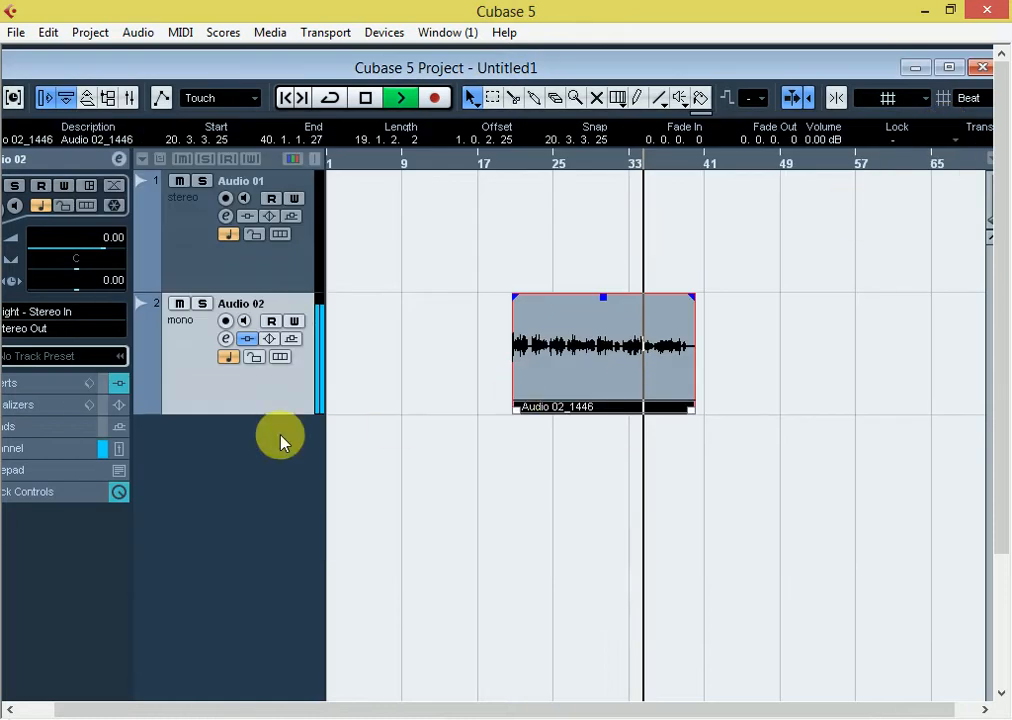
- Load the X-Hum Mono restoration effect into Audio 02's sixth insert slot and close its window
{"action": "left_click", "coordinate": [227, 339]}
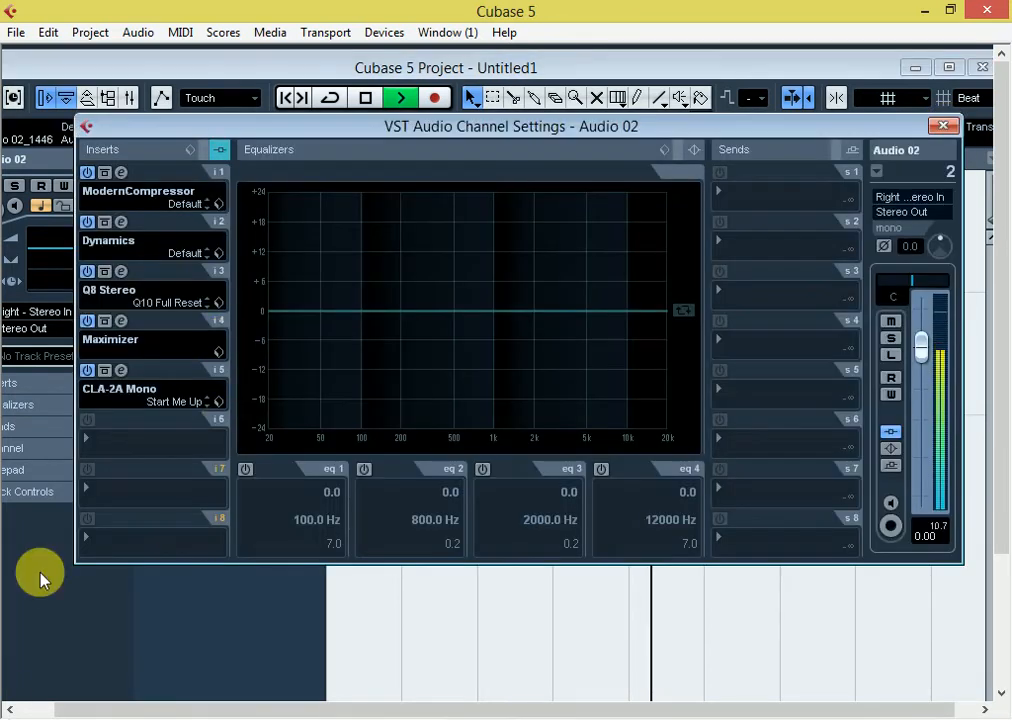
{"action": "left_click", "coordinate": [124, 440]}
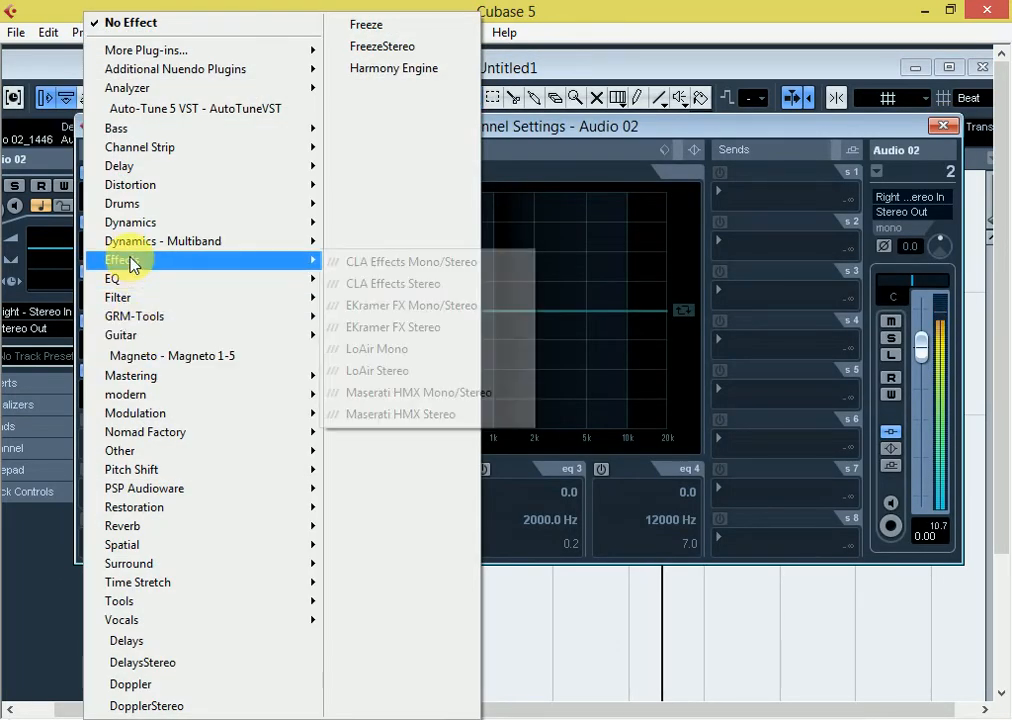
{"action": "mouse_move", "coordinate": [145, 513]}
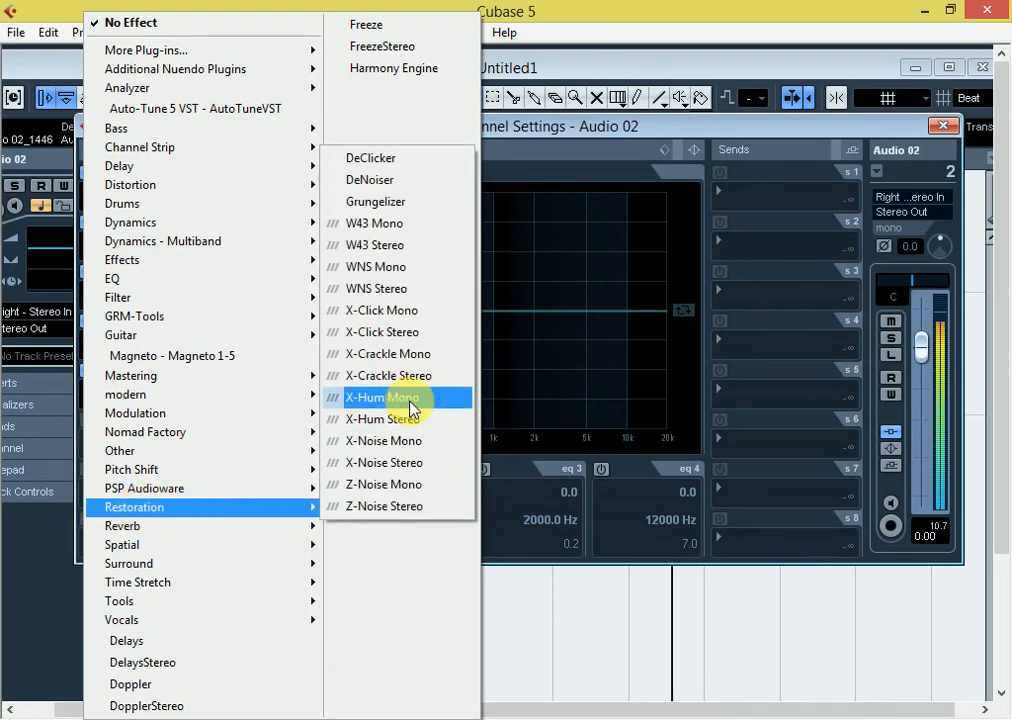
{"action": "left_click", "coordinate": [384, 399]}
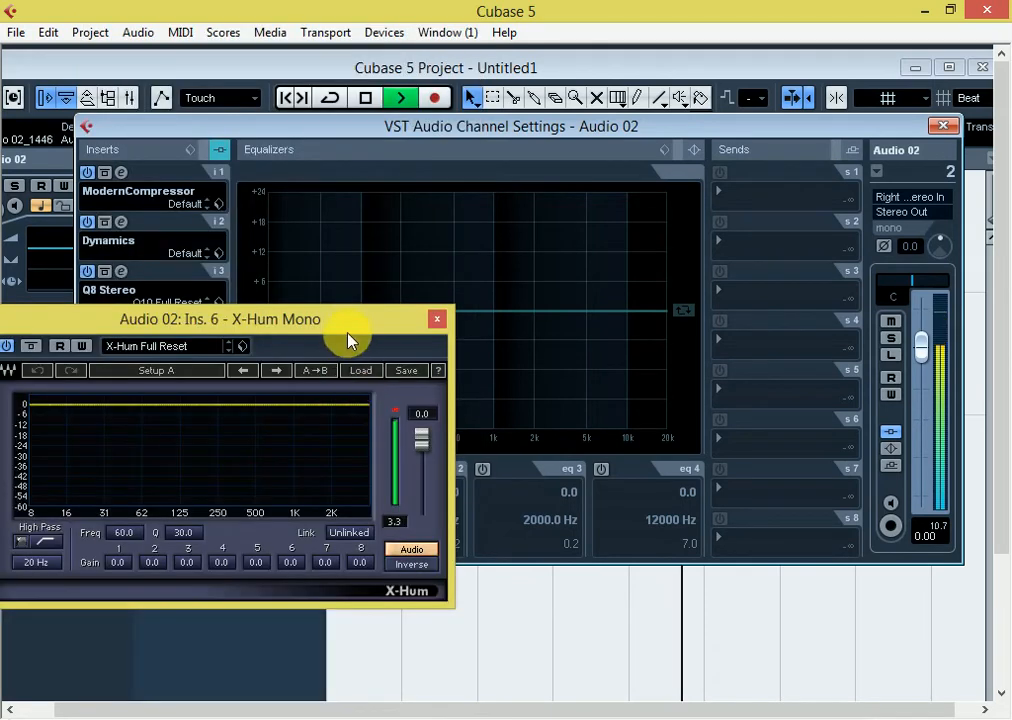
{"action": "left_click_drag", "start_coordinate": [355, 320], "coordinate": [503, 285]}
{"action": "left_click", "coordinate": [585, 288]}
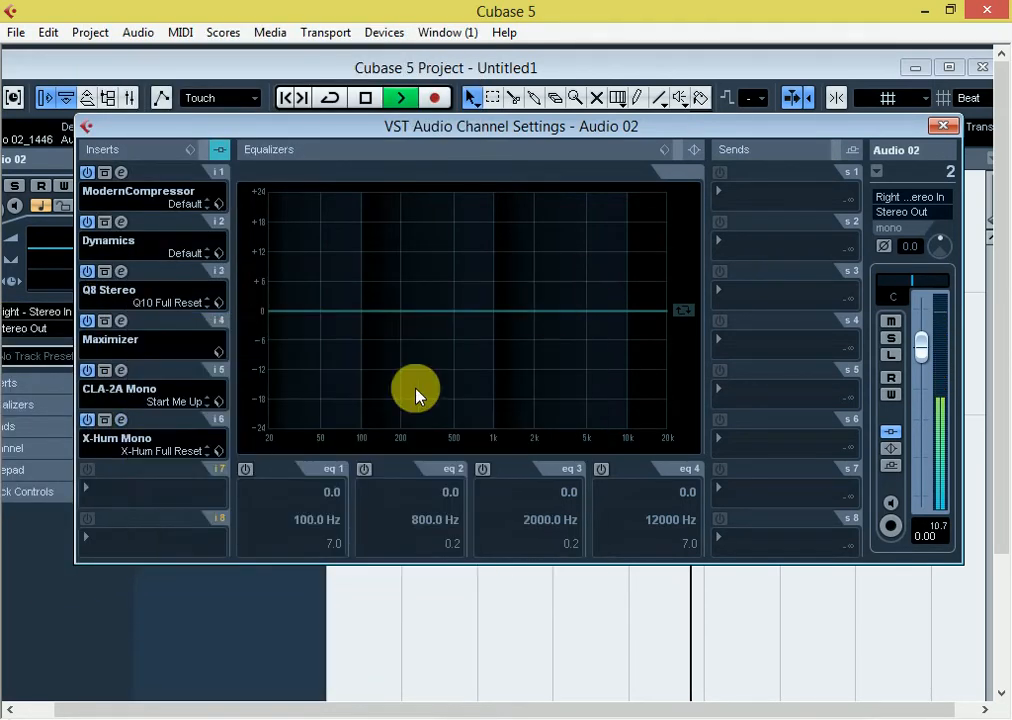
- Load the DeEsser Mono effect into Audio 02's seventh insert slot
{"action": "left_click", "coordinate": [112, 492]}
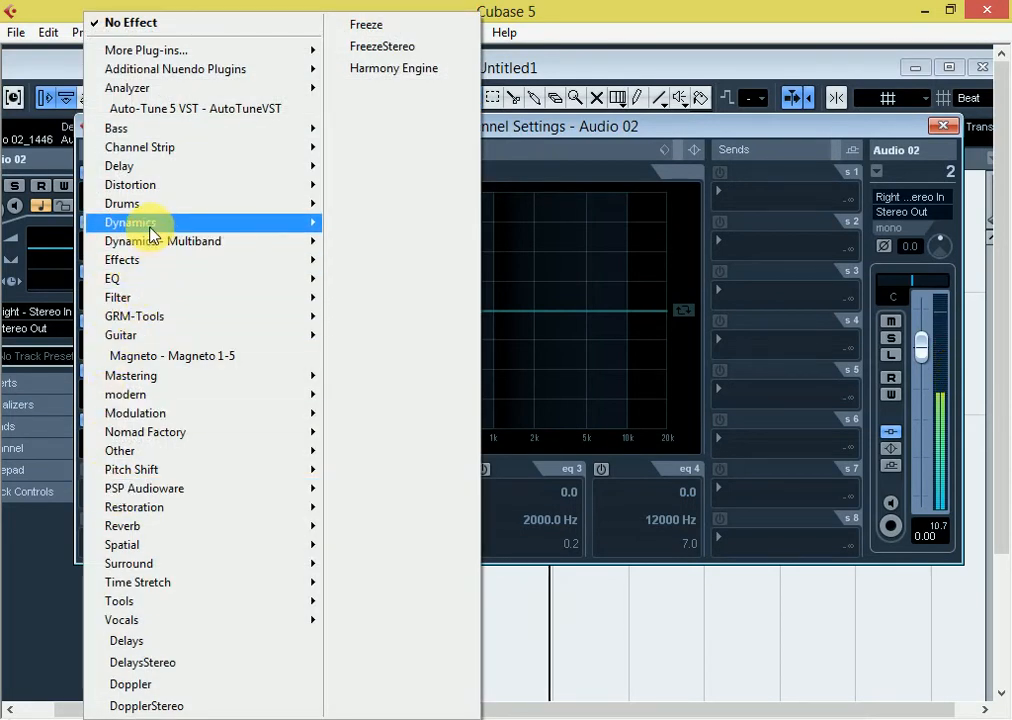
{"action": "mouse_move", "coordinate": [146, 246]}
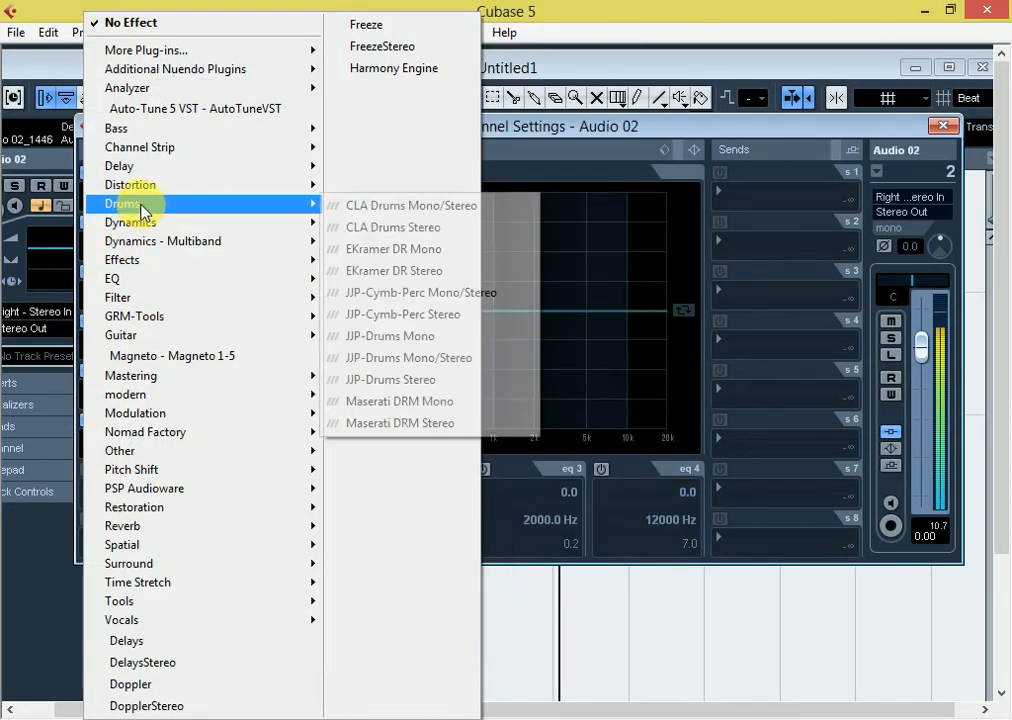
{"action": "mouse_move", "coordinate": [157, 225]}
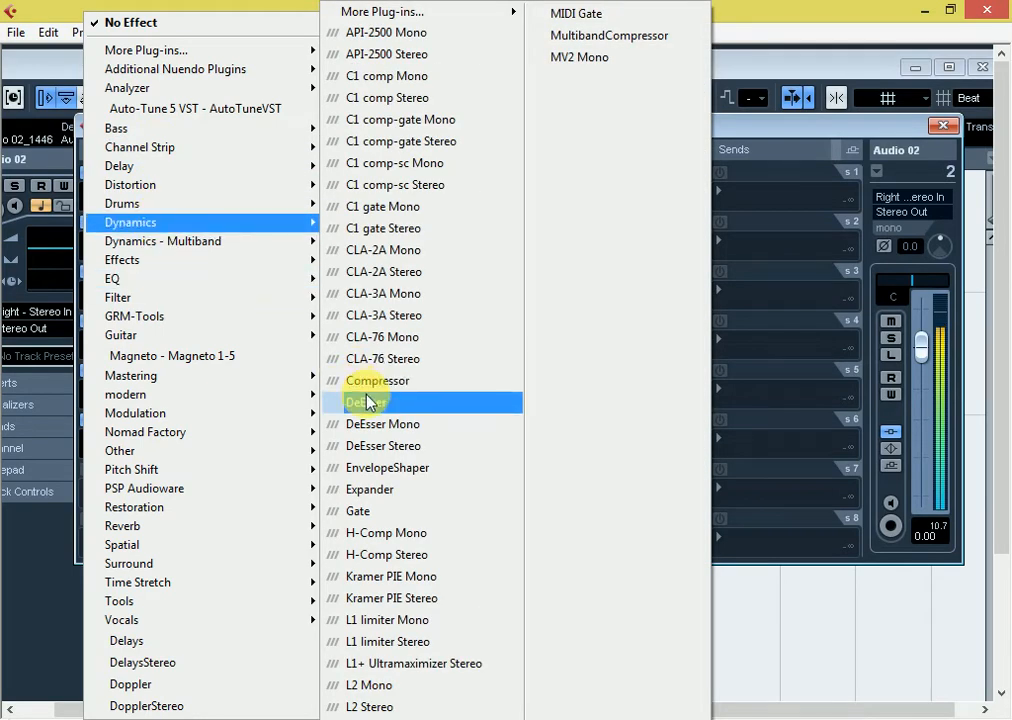
{"action": "left_click", "coordinate": [368, 425]}
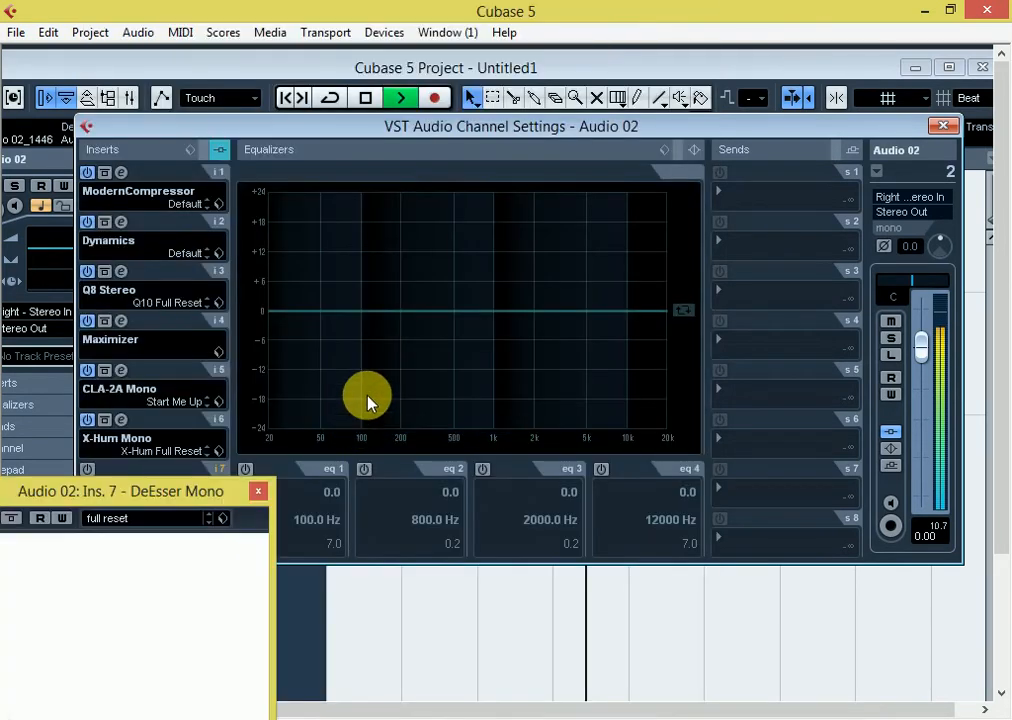
{"action": "left_click_drag", "start_coordinate": [165, 500], "coordinate": [402, 274]}
{"action": "left_click", "coordinate": [474, 208]}
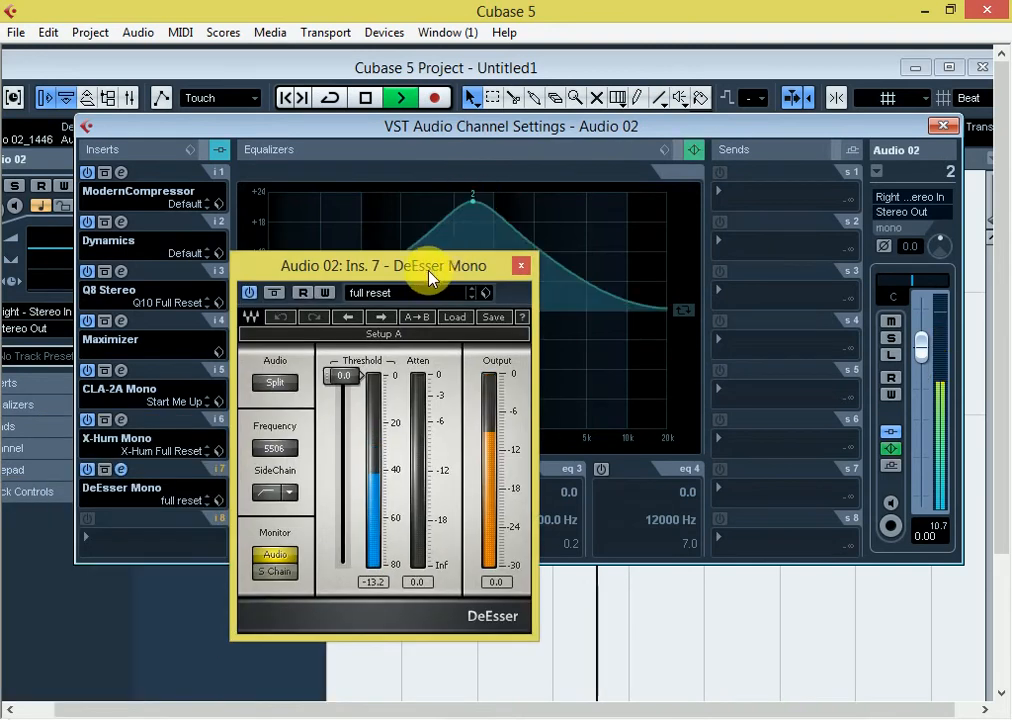
{"action": "left_click", "coordinate": [521, 265]}
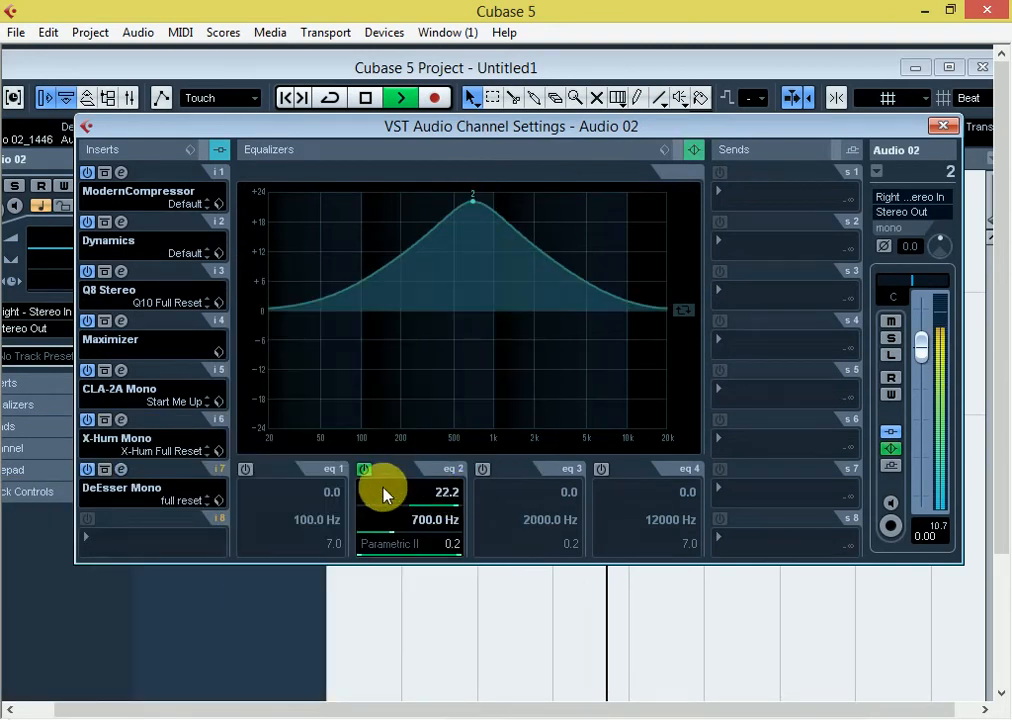
{"action": "left_click", "coordinate": [364, 469]}
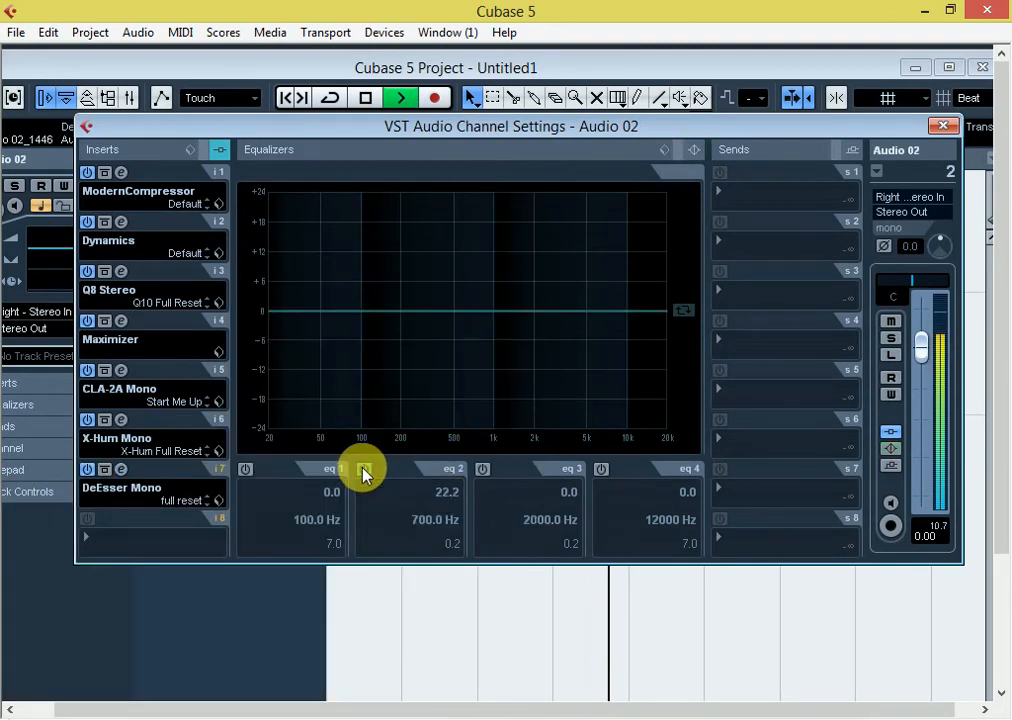
- Reopen the DeEsser on Audio 02, lower its threshold to about -27.4, and close the plug-in
{"action": "left_click", "coordinate": [122, 470]}
{"action": "left_click_drag", "start_coordinate": [343, 375], "coordinate": [341, 439]}
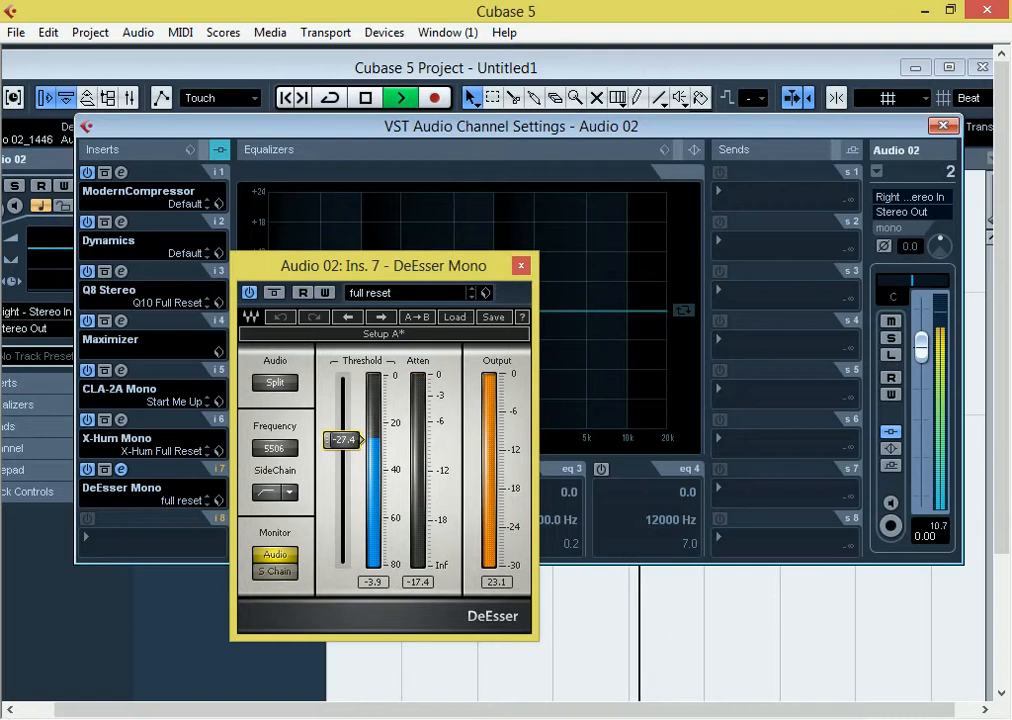
{"action": "left_click", "coordinate": [520, 266]}
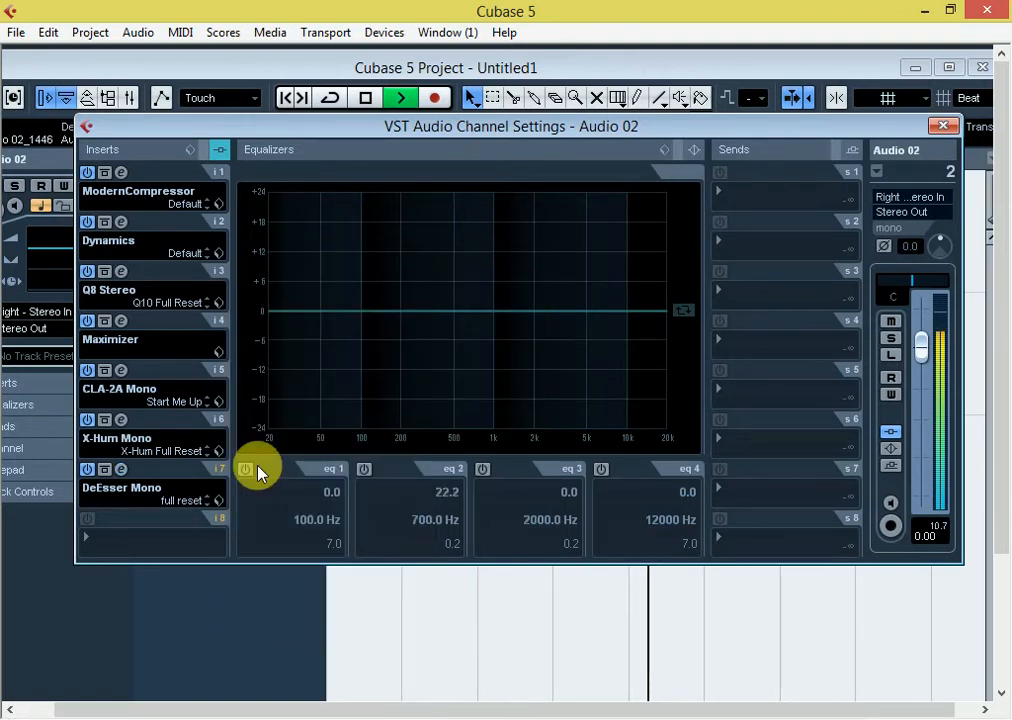
{"action": "left_click", "coordinate": [106, 542]}
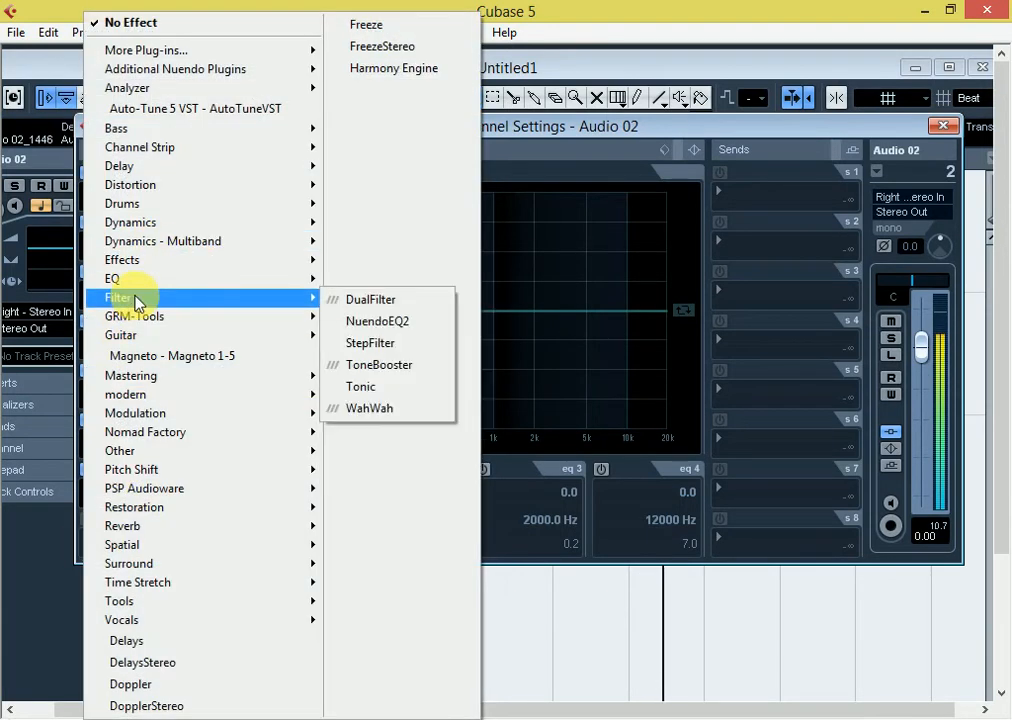
{"action": "mouse_move", "coordinate": [128, 346]}
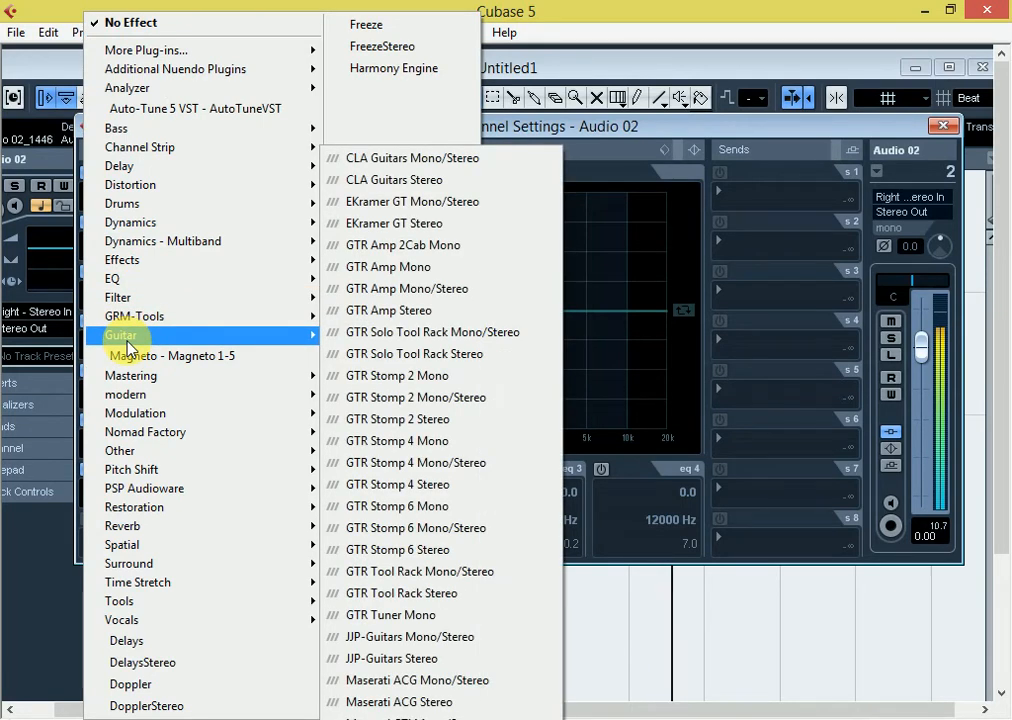
{"action": "mouse_move", "coordinate": [149, 516]}
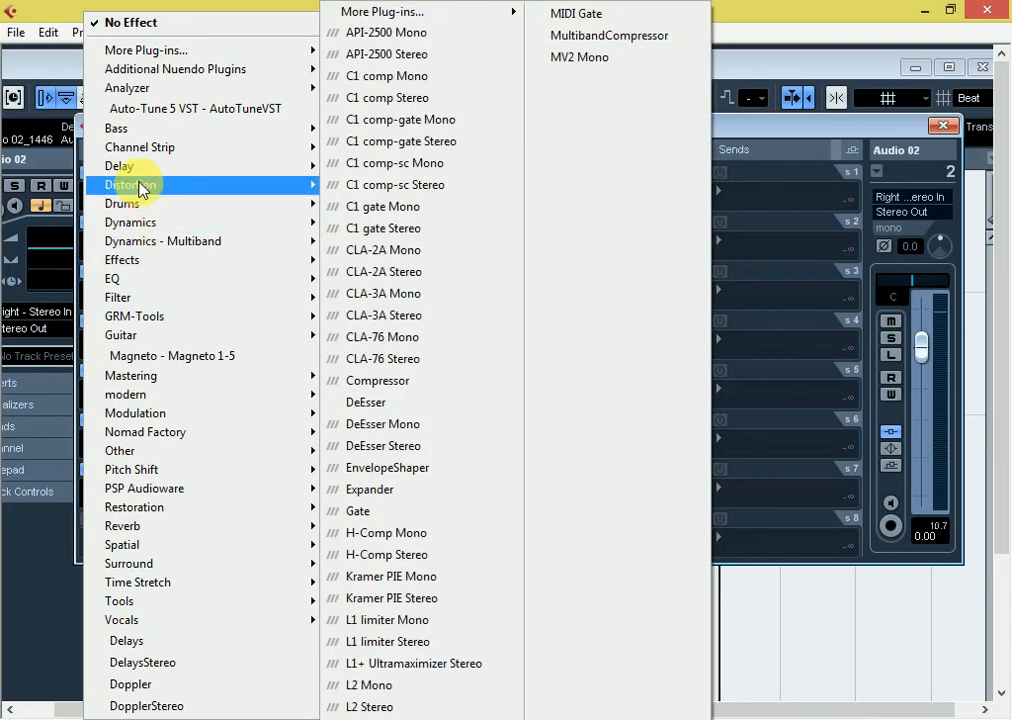
{"action": "mouse_move", "coordinate": [203, 68]}
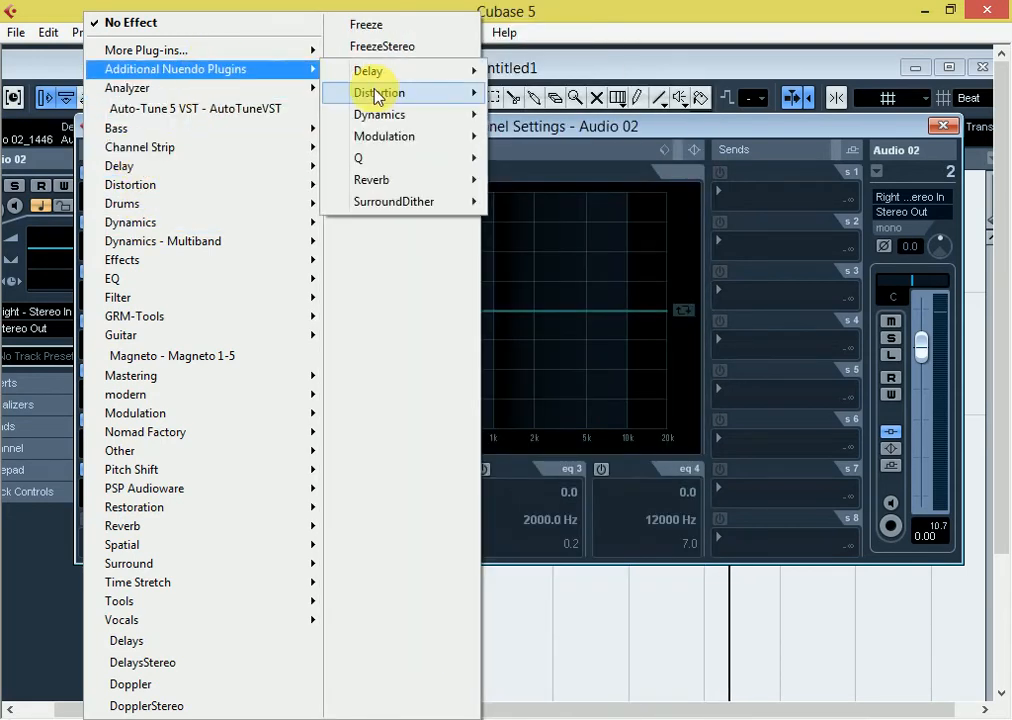
{"action": "mouse_move", "coordinate": [455, 113]}
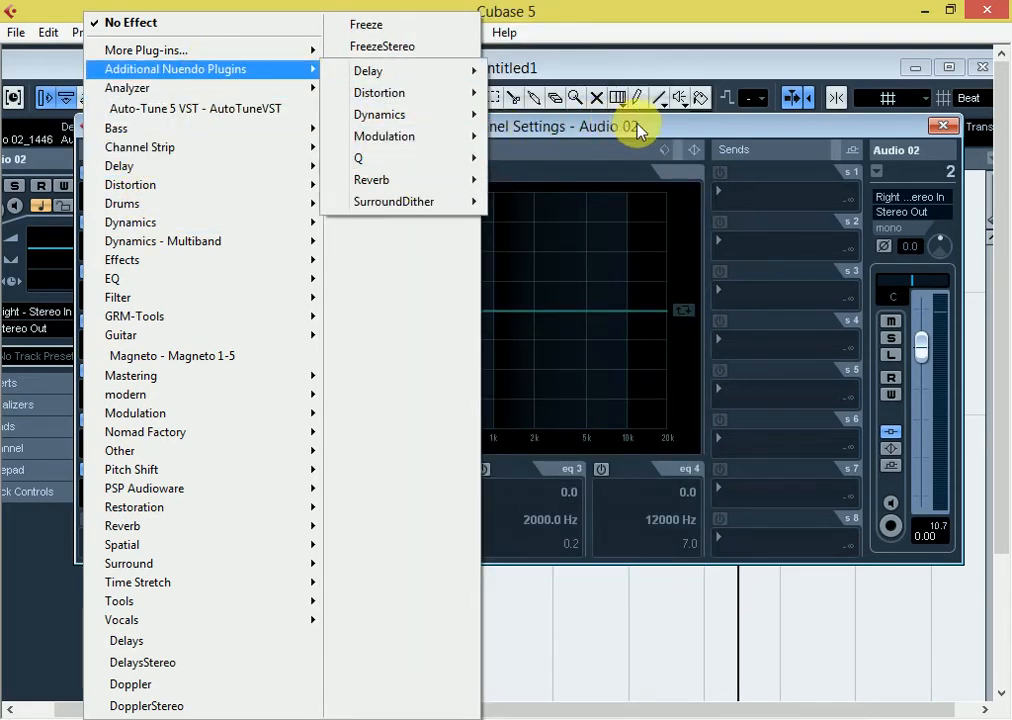
{"action": "left_click", "coordinate": [657, 141]}
- Load L2 Mono into Audio 02's eighth insert slot with the insert switched off, and leave the channel settings with playback stopped
{"action": "left_click", "coordinate": [107, 540]}
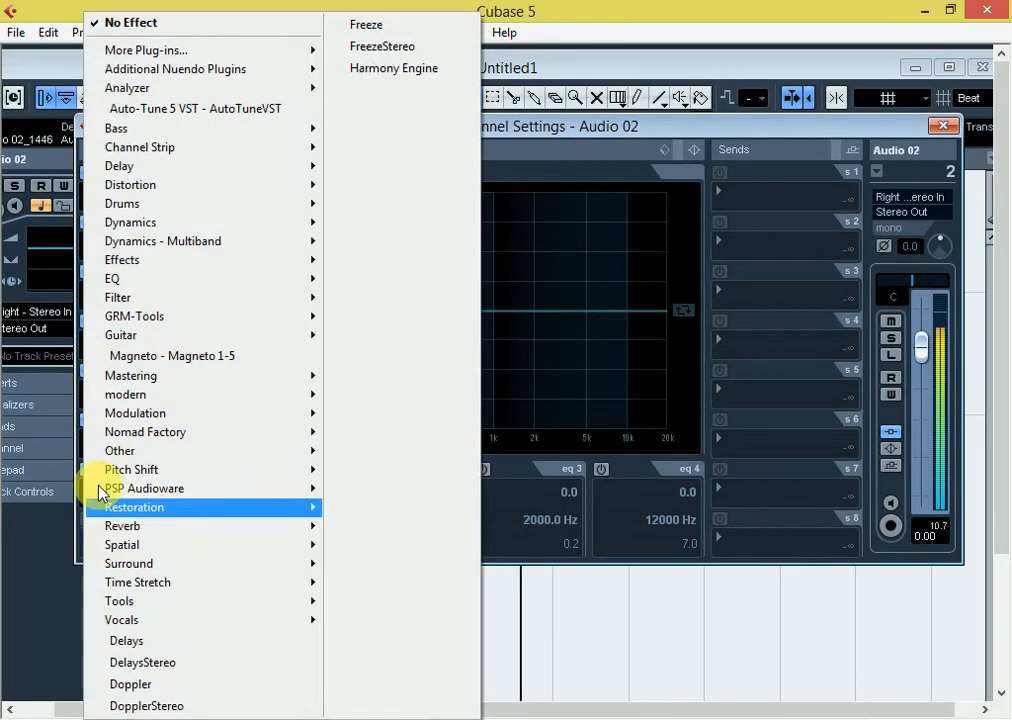
{"action": "mouse_move", "coordinate": [145, 224]}
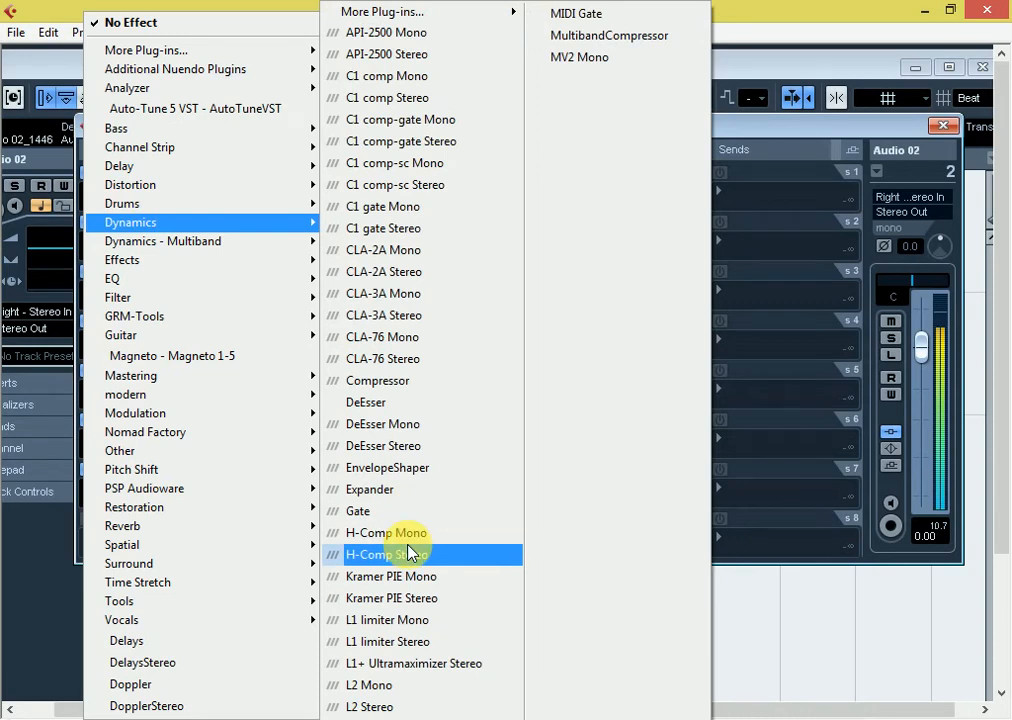
{"action": "left_click", "coordinate": [388, 698]}
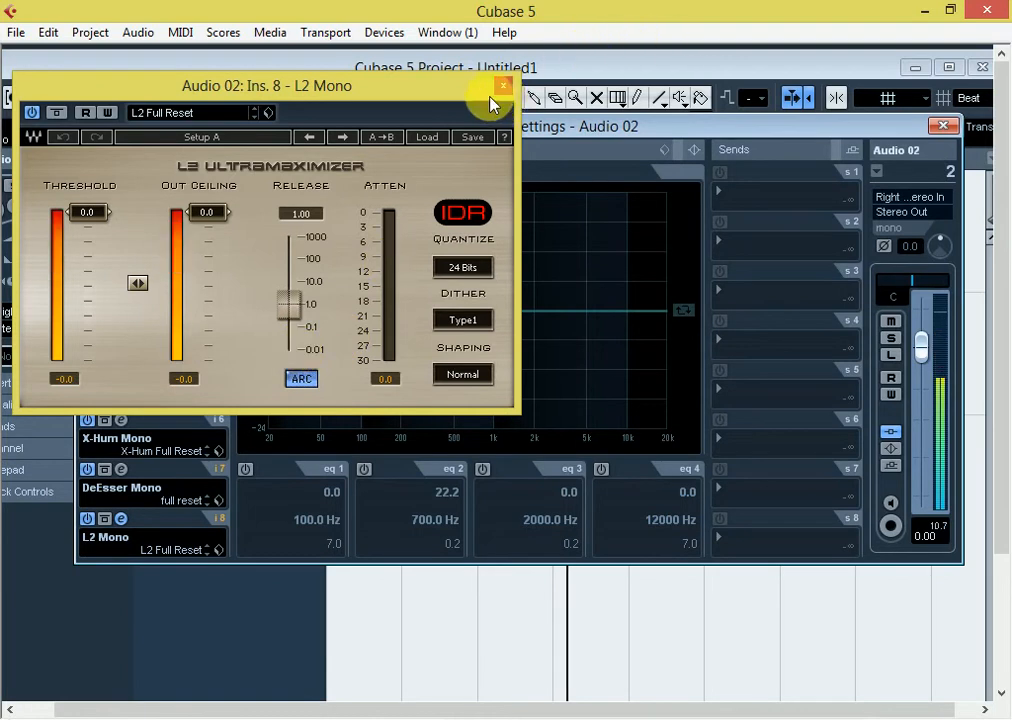
{"action": "left_click", "coordinate": [502, 85]}
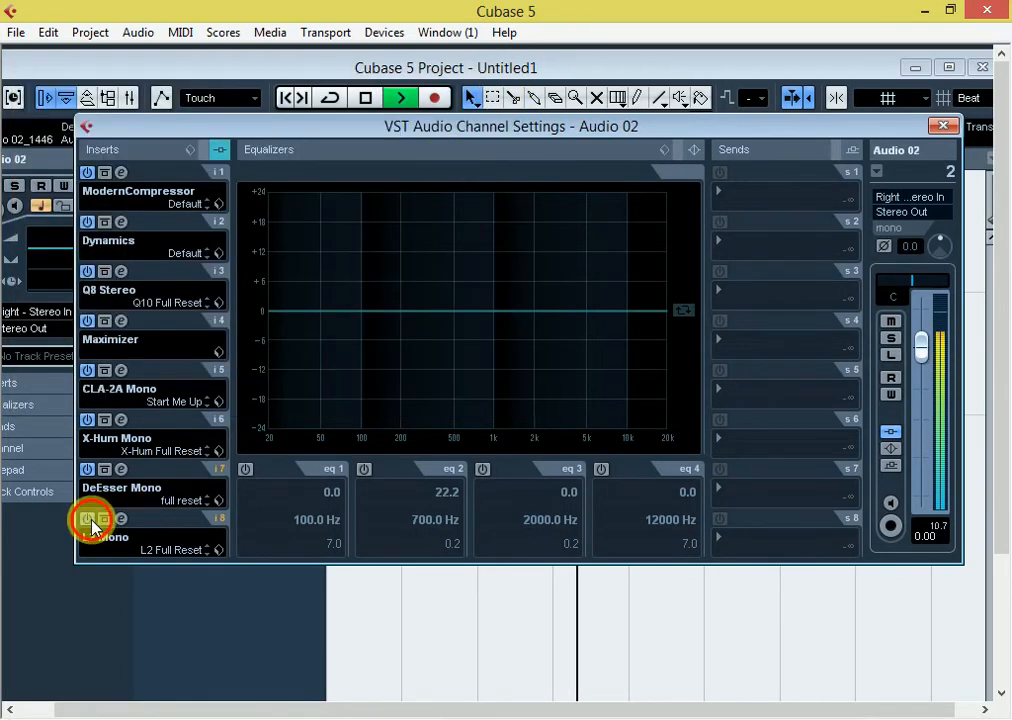
{"action": "left_click", "coordinate": [88, 519]}
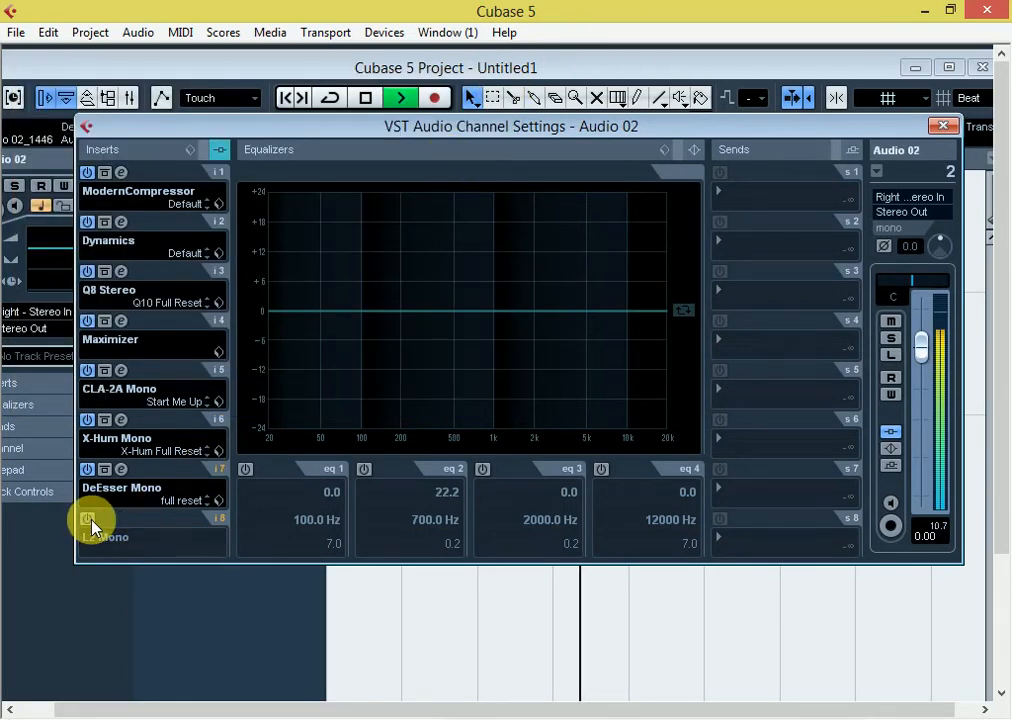
{"action": "left_click", "coordinate": [943, 125]}
{"action": "key", "text": "space"}
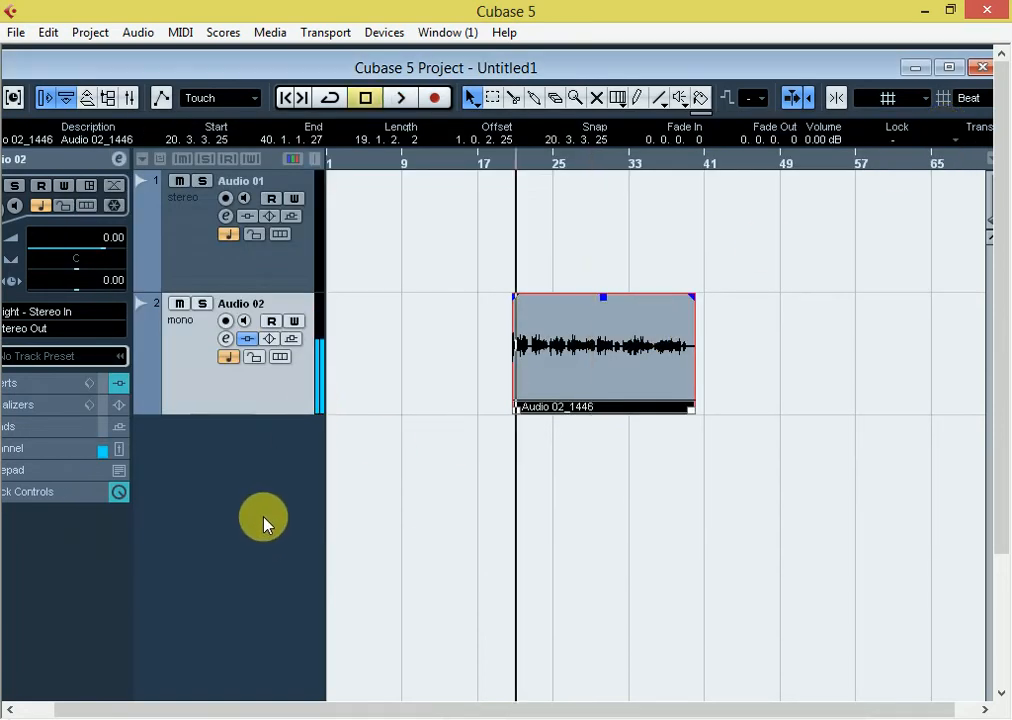
- Add an FX channel track in stereo configuration with the StereoDelay effect
{"action": "right_click", "coordinate": [205, 503]}
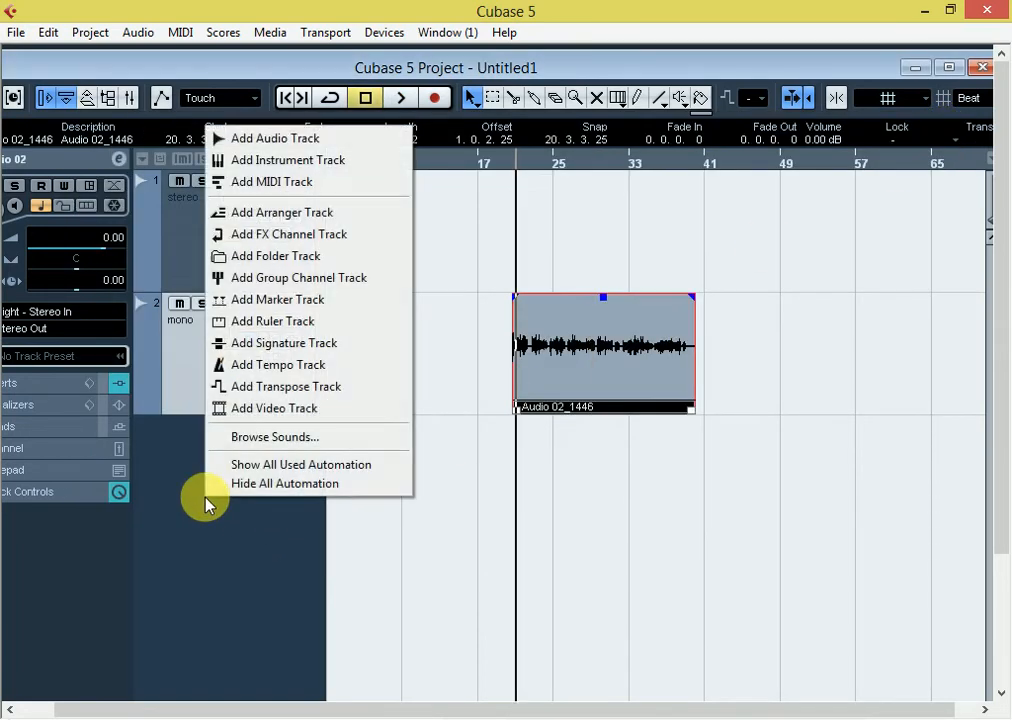
{"action": "left_click", "coordinate": [300, 237]}
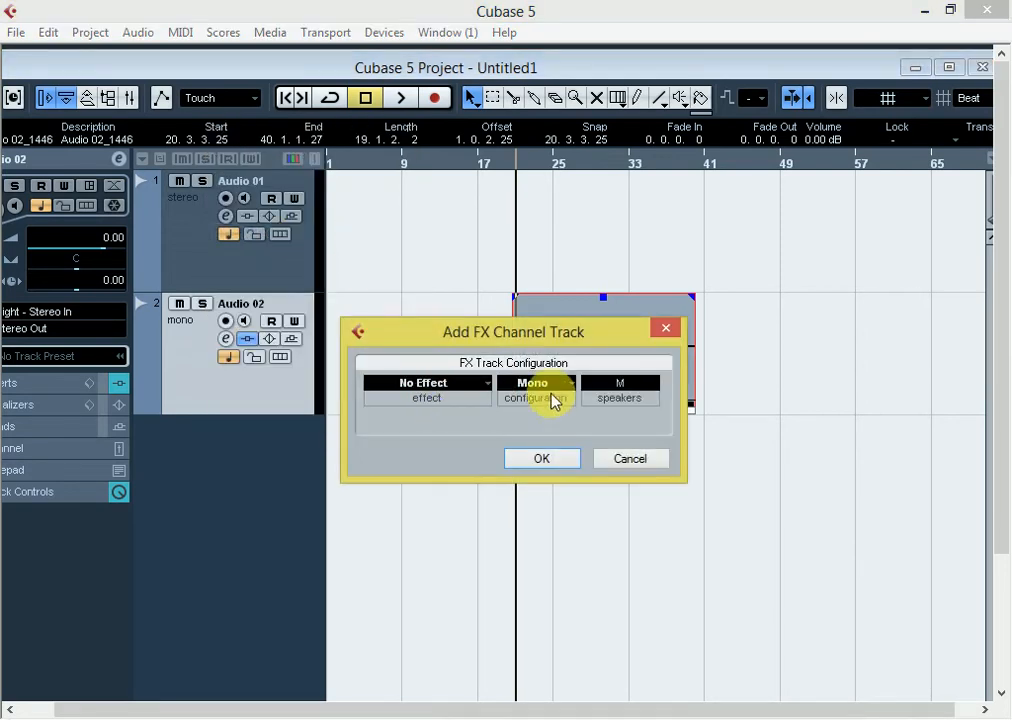
{"action": "left_click", "coordinate": [546, 386]}
{"action": "left_click", "coordinate": [547, 424]}
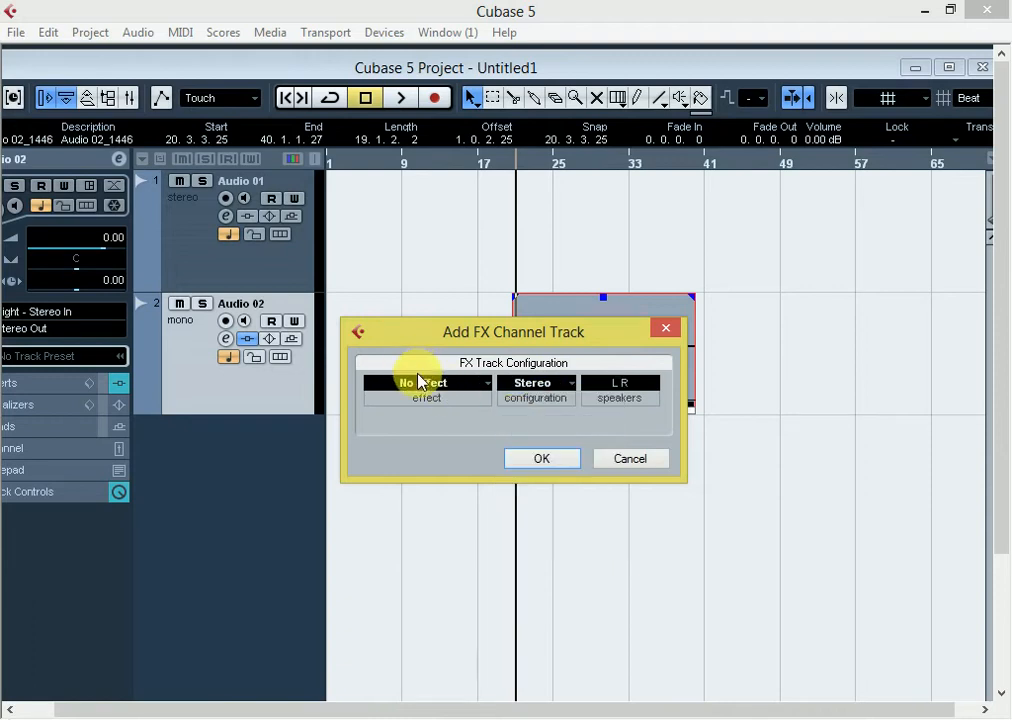
{"action": "left_click", "coordinate": [418, 390]}
{"action": "mouse_move", "coordinate": [452, 68]}
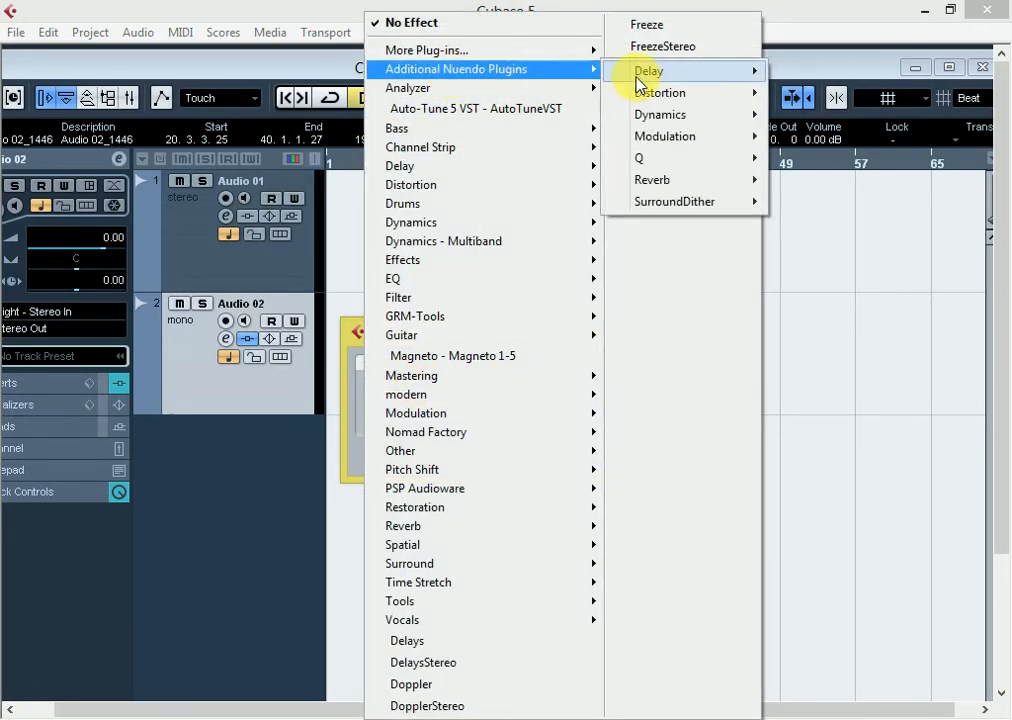
{"action": "mouse_move", "coordinate": [645, 80]}
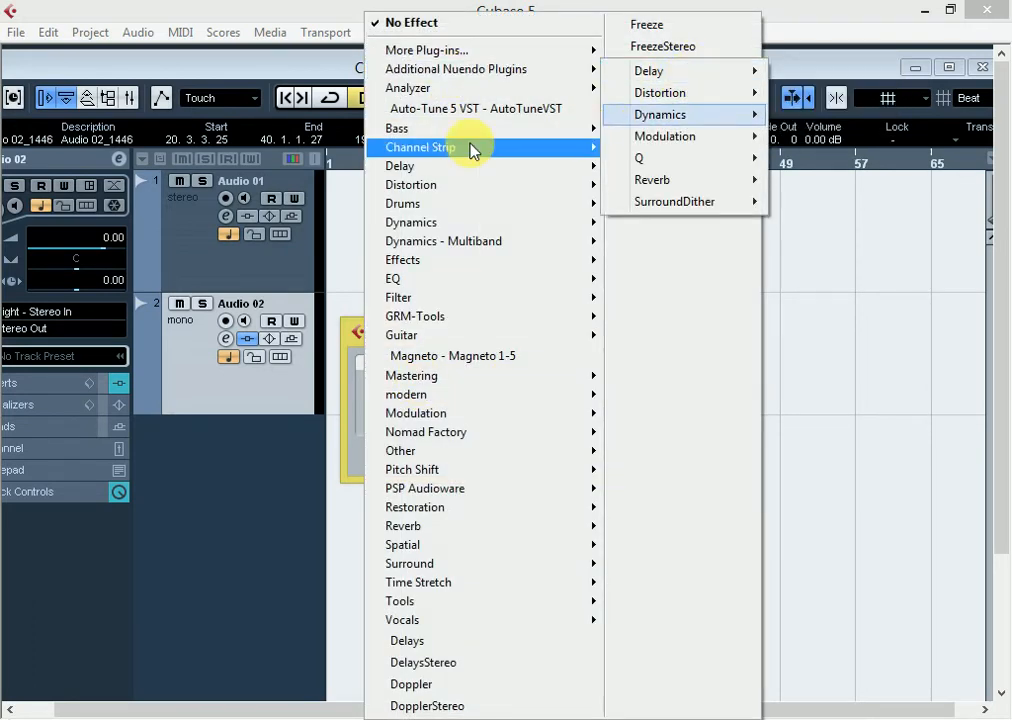
{"action": "mouse_move", "coordinate": [424, 166]}
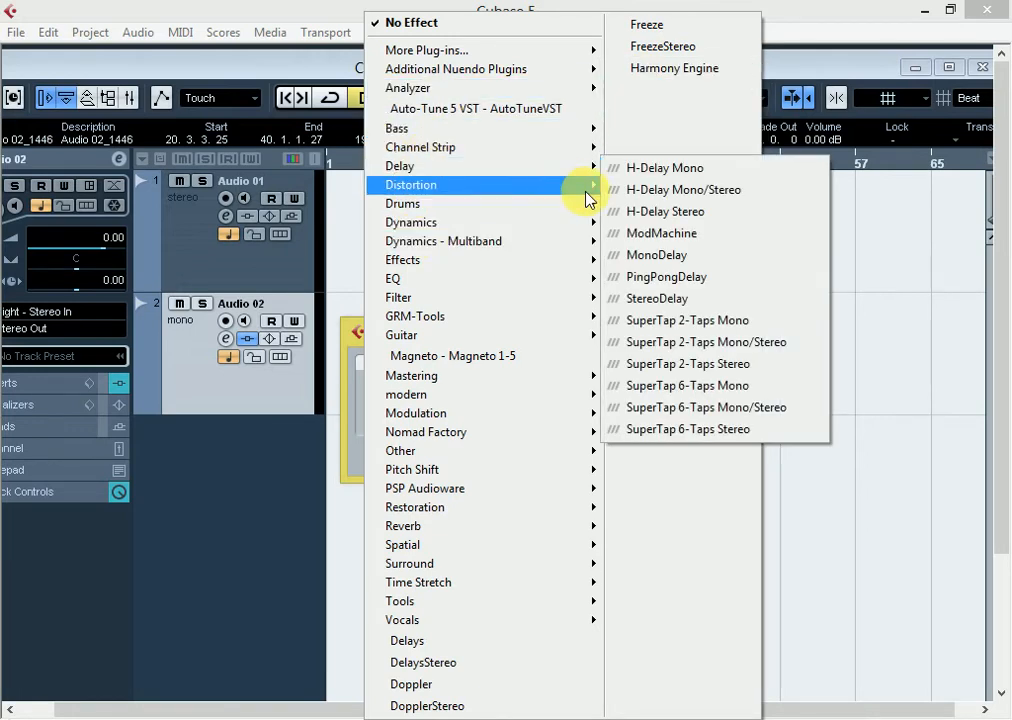
{"action": "left_click", "coordinate": [686, 299]}
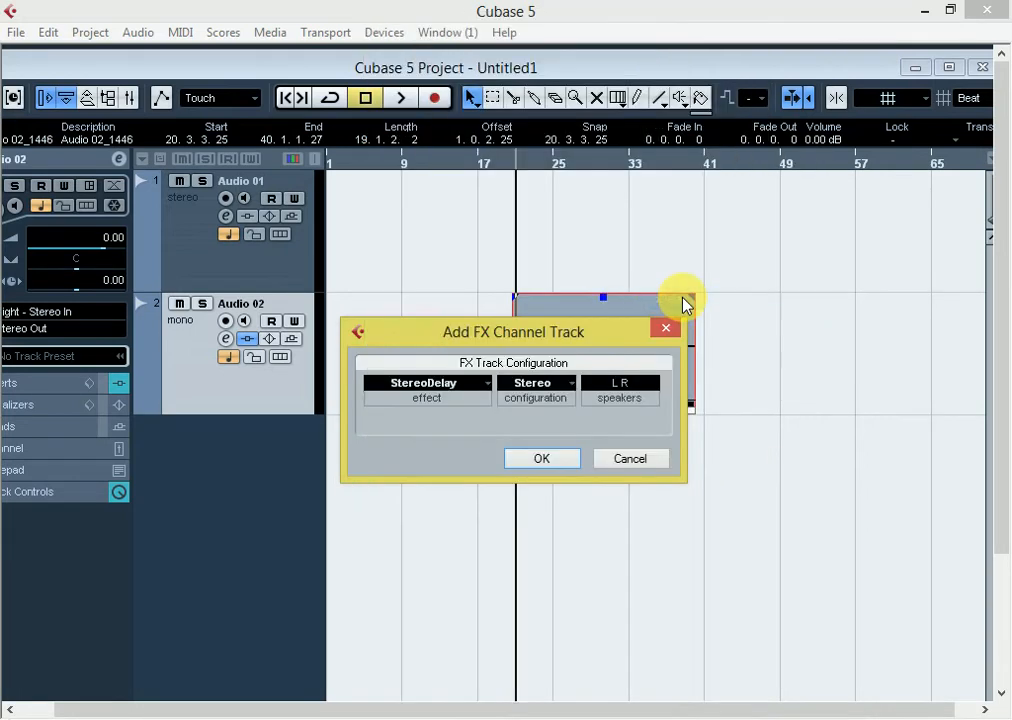
{"action": "left_click", "coordinate": [553, 457]}
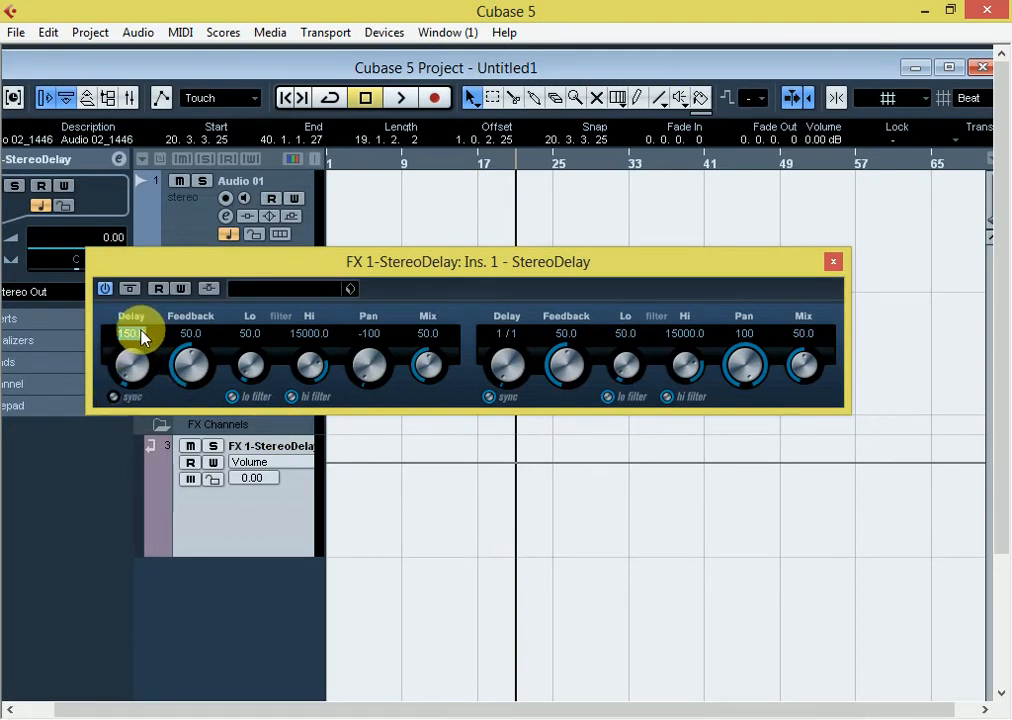
- Set the StereoDelay's first delay line to delay 200, feedback 35 and mix 35
{"action": "type", "text": "25"}
{"action": "type", "text": "00"}
{"action": "type", "text": "35"}
{"action": "type", "text": "35"}
{"action": "key", "text": "Return"}
- Turn off sync for the StereoDelay's second line, set delay 250, feedback 25 and mix 25, and close the plug-in
{"action": "left_click", "coordinate": [494, 397]}
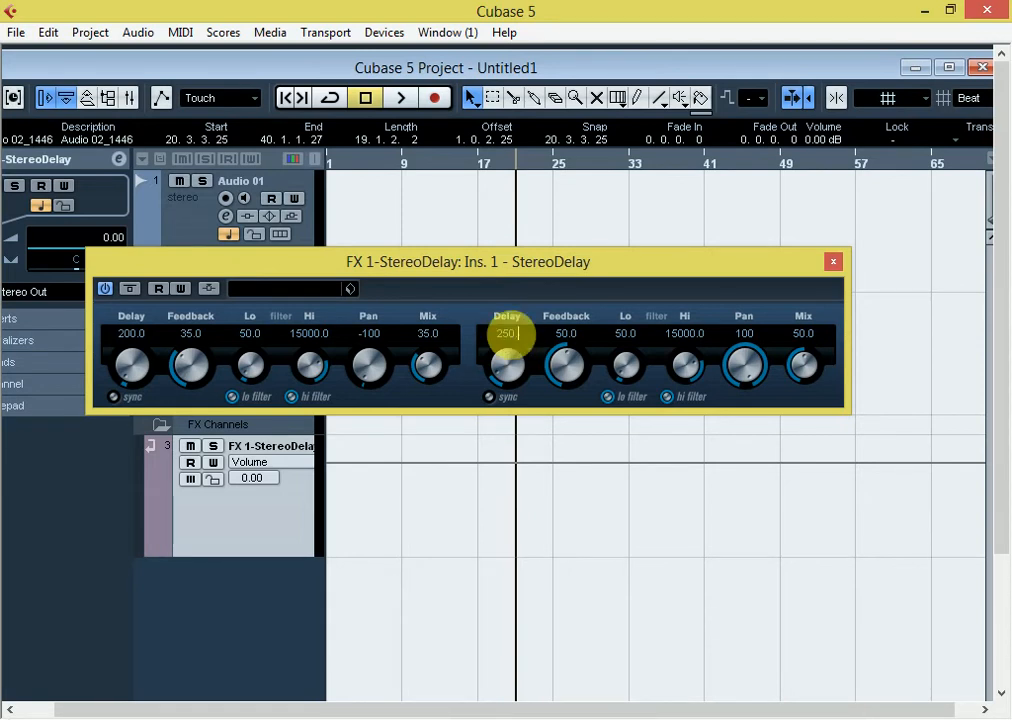
{"action": "key", "text": "Return"}
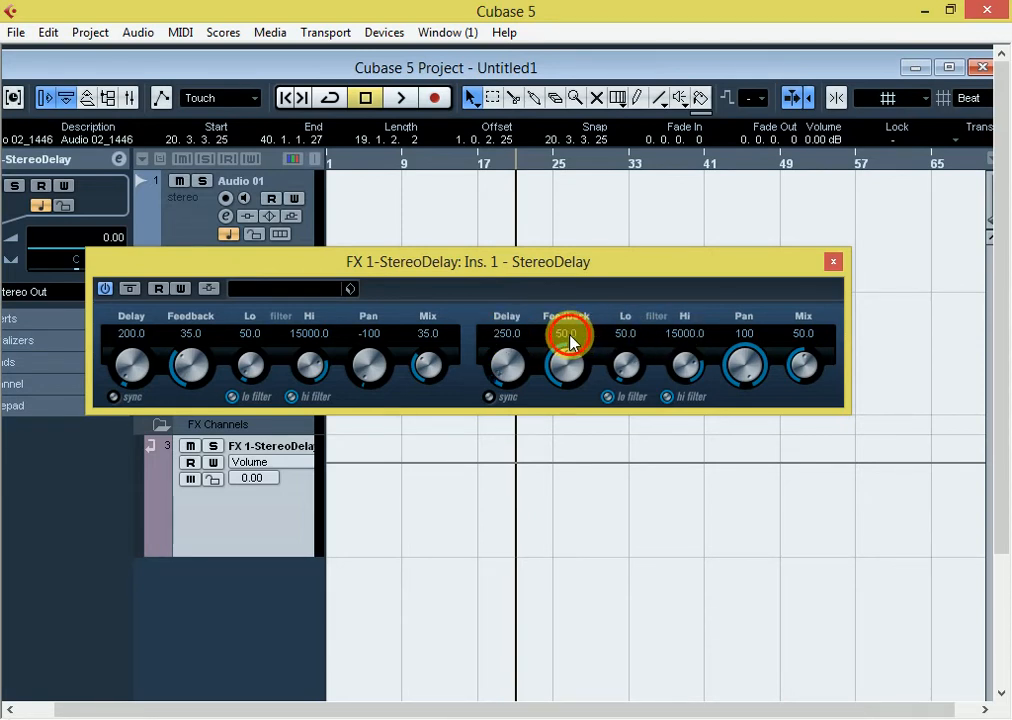
{"action": "type", "text": "25"}
{"action": "left_click", "coordinate": [785, 334]}
{"action": "type", "text": "25"}
{"action": "key", "text": "Return"}
{"action": "left_click", "coordinate": [830, 263]}
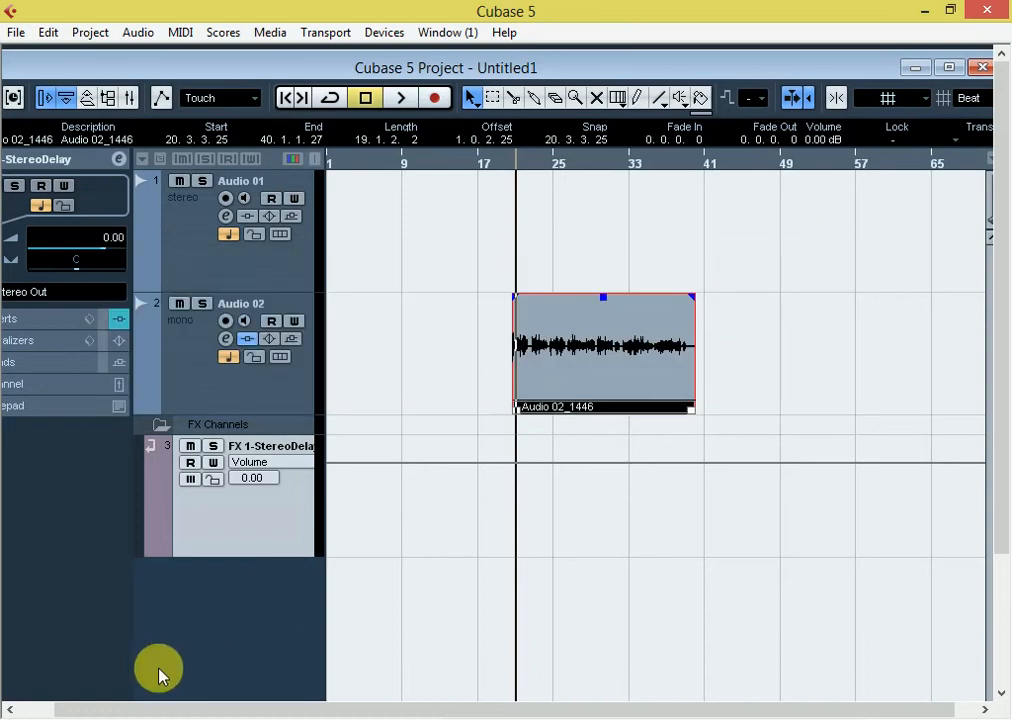
- Add another stereo FX channel track with the RVerb Stereo effect and close its plug-in window
{"action": "right_click", "coordinate": [200, 630]}
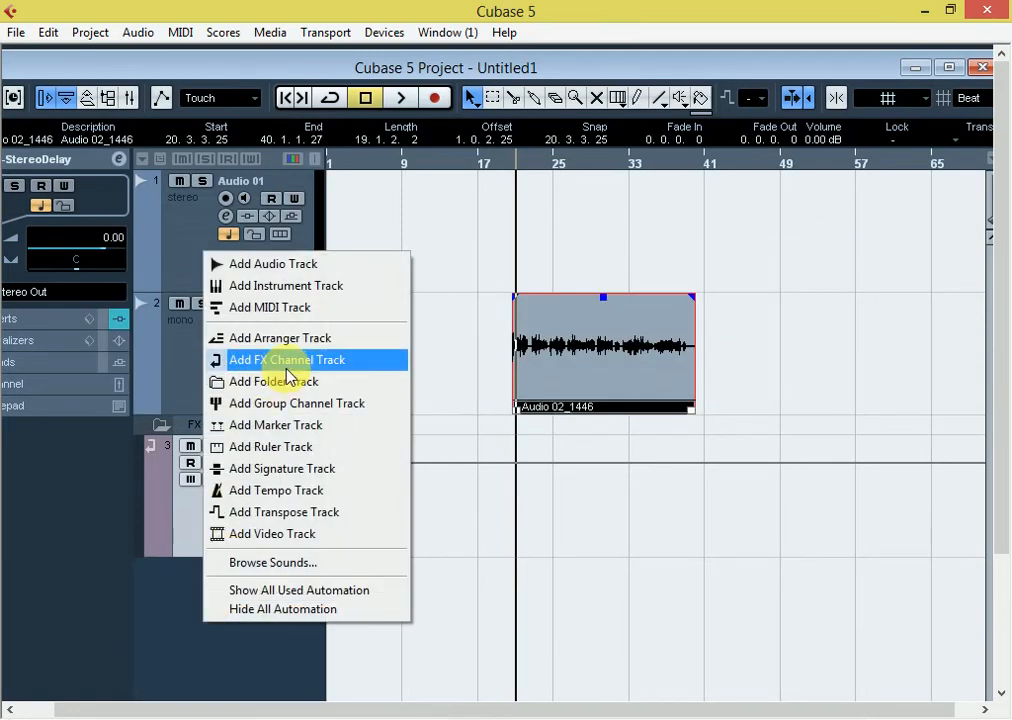
{"action": "left_click", "coordinate": [289, 370]}
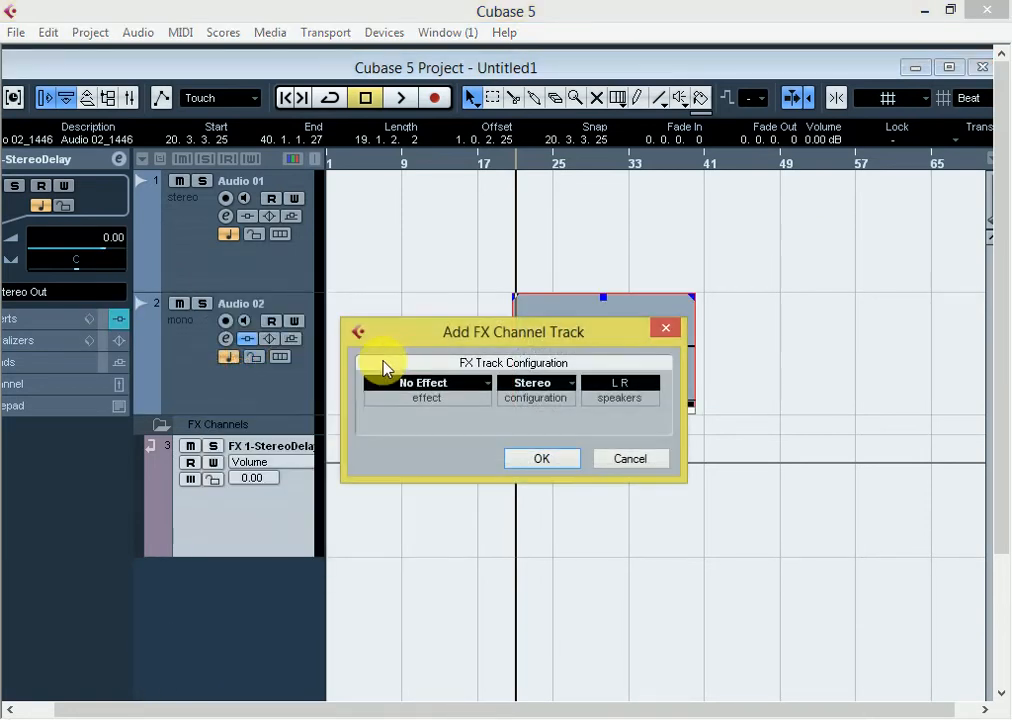
{"action": "left_click", "coordinate": [434, 383]}
{"action": "mouse_move", "coordinate": [420, 530]}
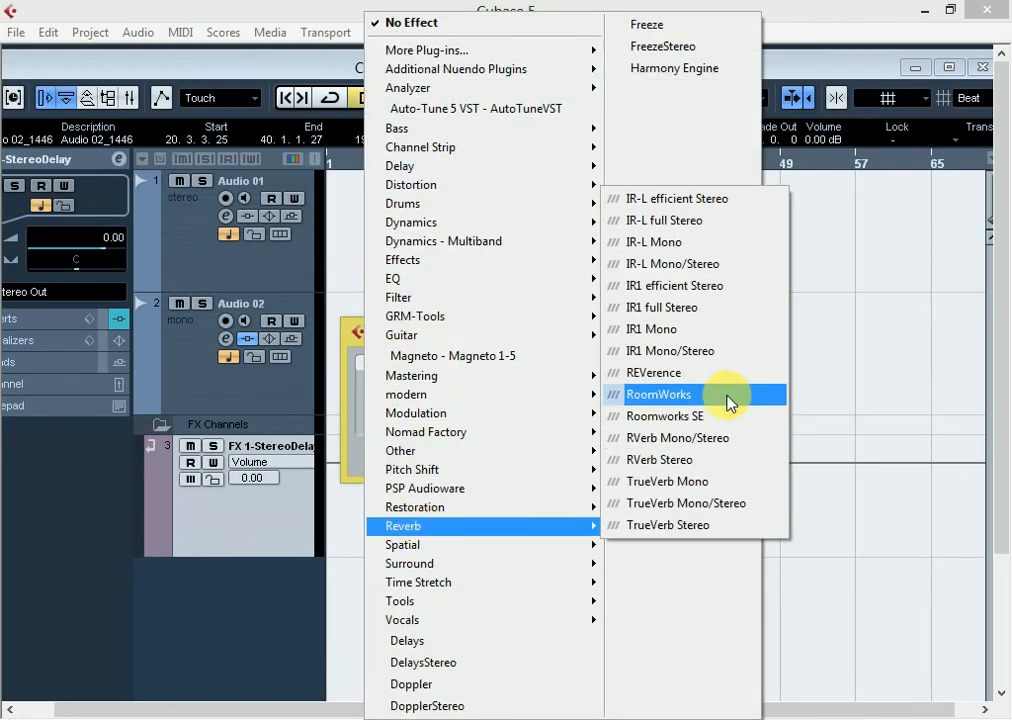
{"action": "left_click", "coordinate": [684, 459]}
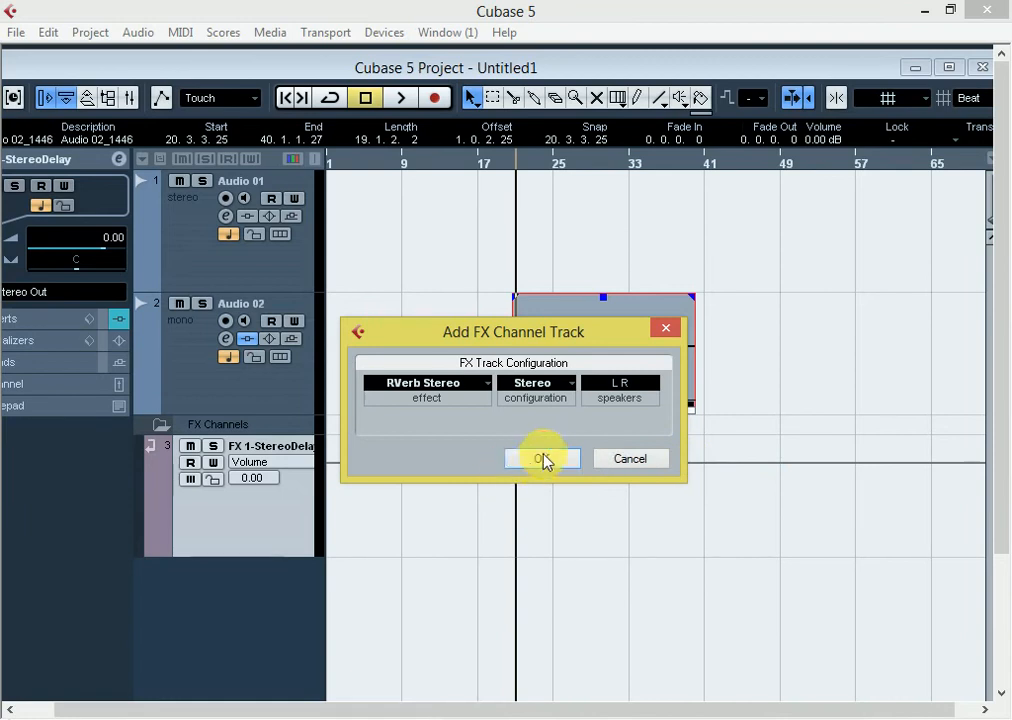
{"action": "left_click", "coordinate": [542, 459]}
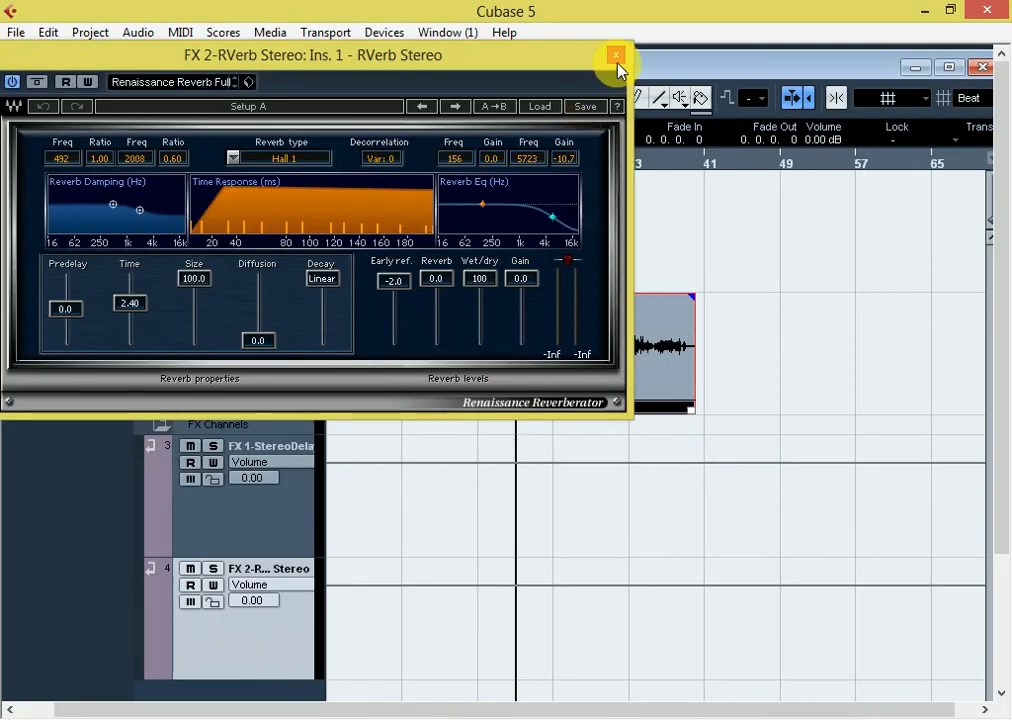
{"action": "left_click", "coordinate": [616, 57]}
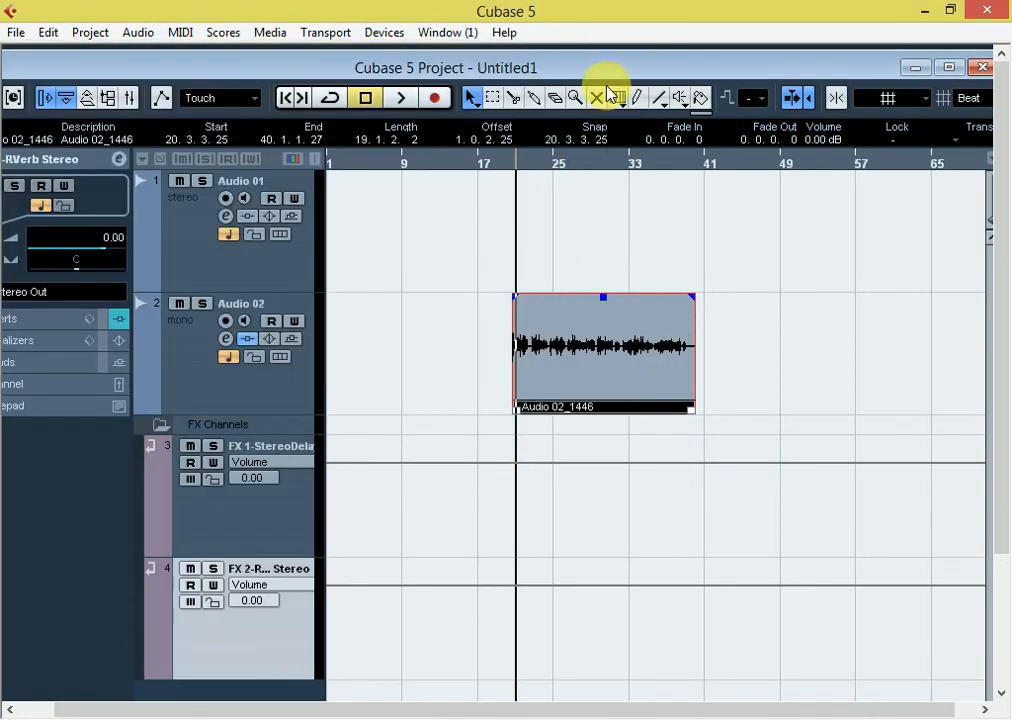
- Route Audio 02's first send to FX 1-StereoDelay, activate it, and set its level to -6.32
{"action": "left_click", "coordinate": [190, 373]}
{"action": "left_click", "coordinate": [226, 338]}
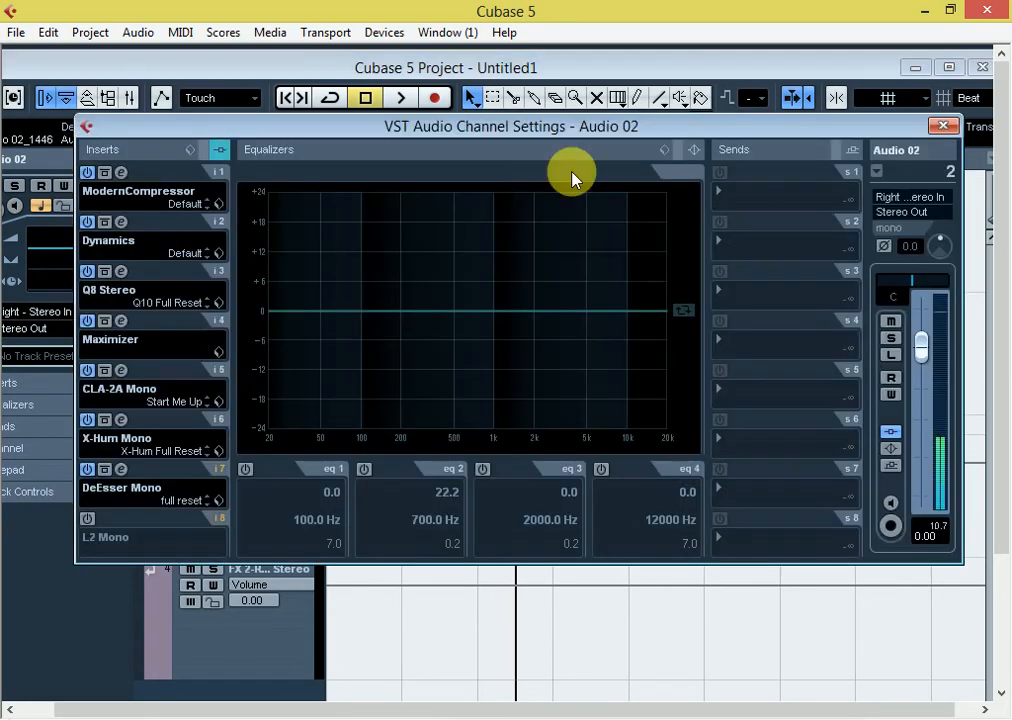
{"action": "left_click", "coordinate": [752, 194]}
{"action": "left_click", "coordinate": [771, 243]}
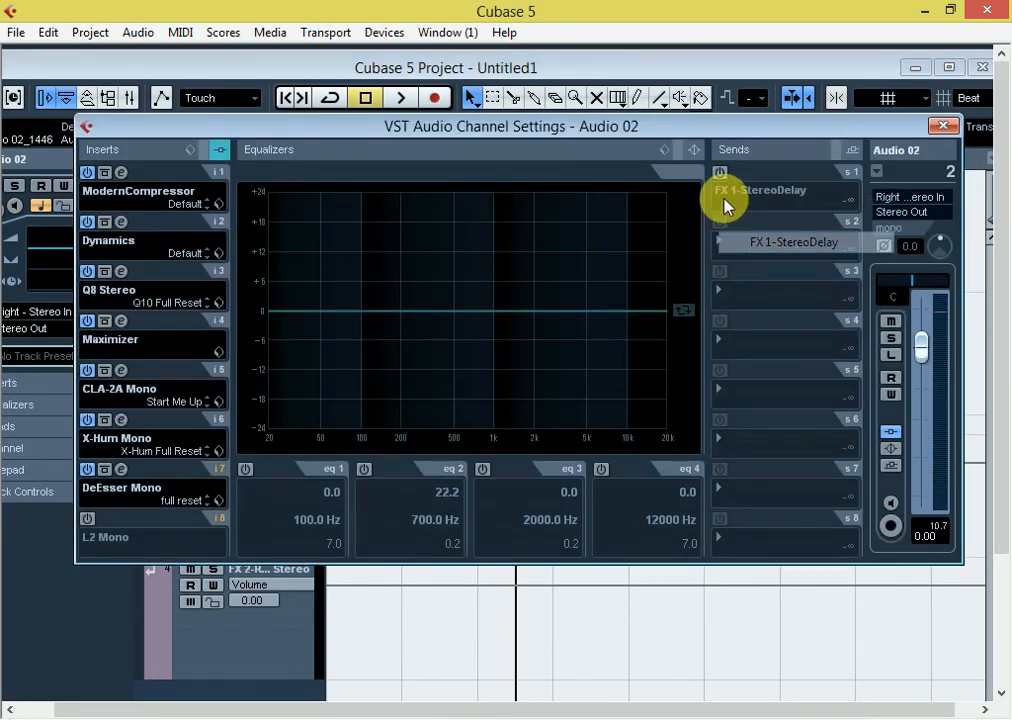
{"action": "left_click", "coordinate": [719, 172]}
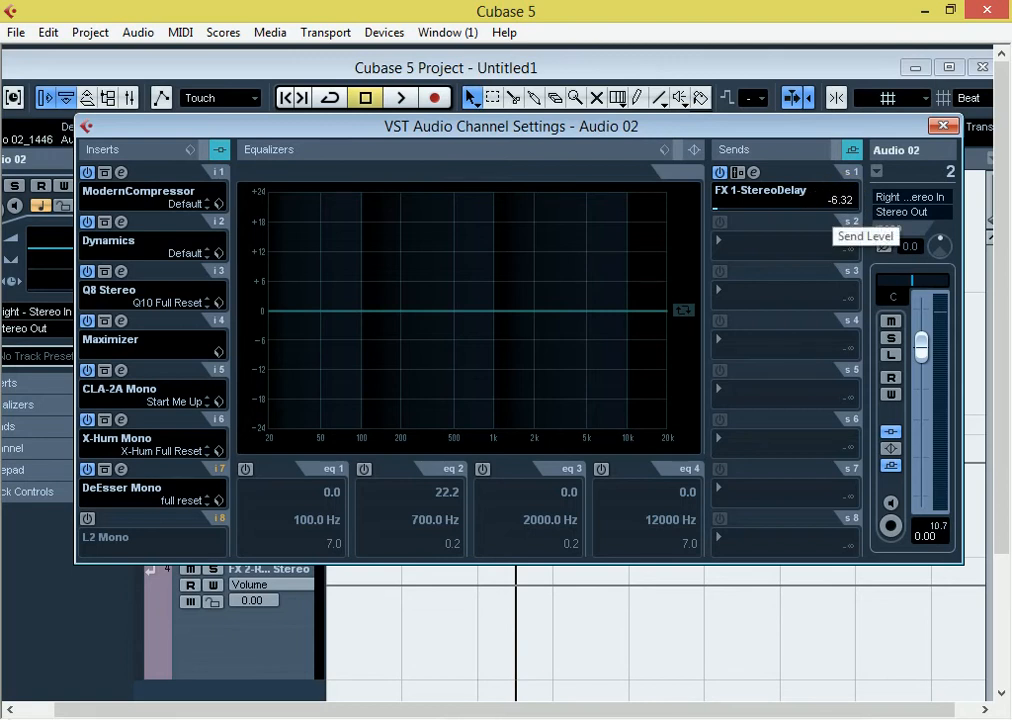
- Route Audio 02's second send to FX 2-RVerb Stereo, activate it at level -15.32, and close the channel settings
{"action": "left_click", "coordinate": [791, 242]}
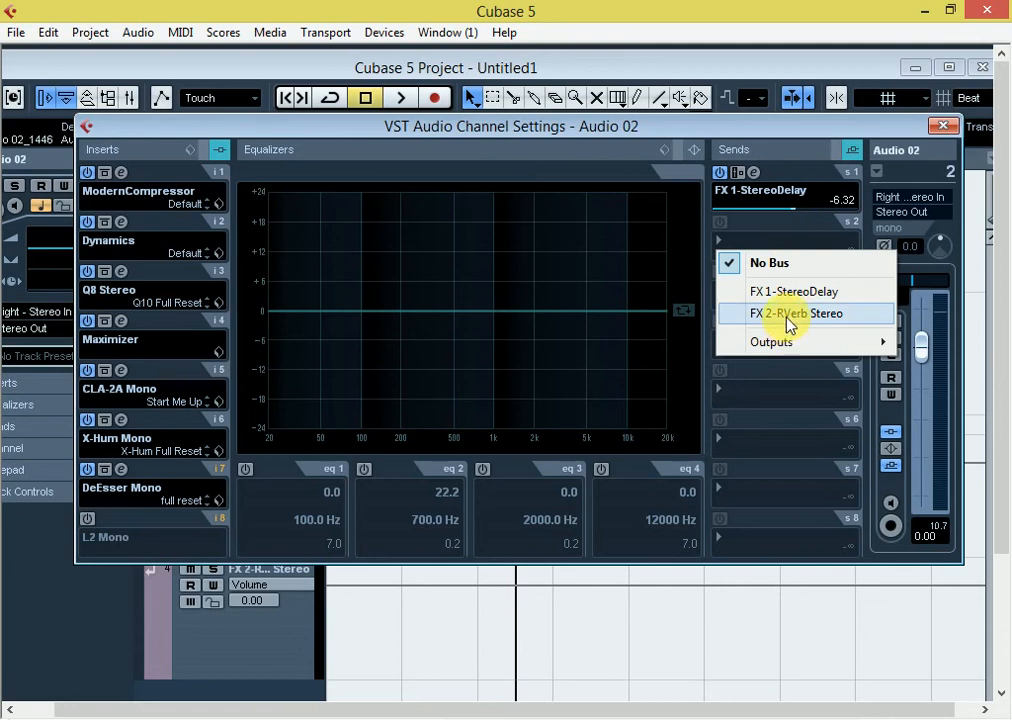
{"action": "left_click", "coordinate": [789, 318]}
{"action": "left_click", "coordinate": [719, 223]}
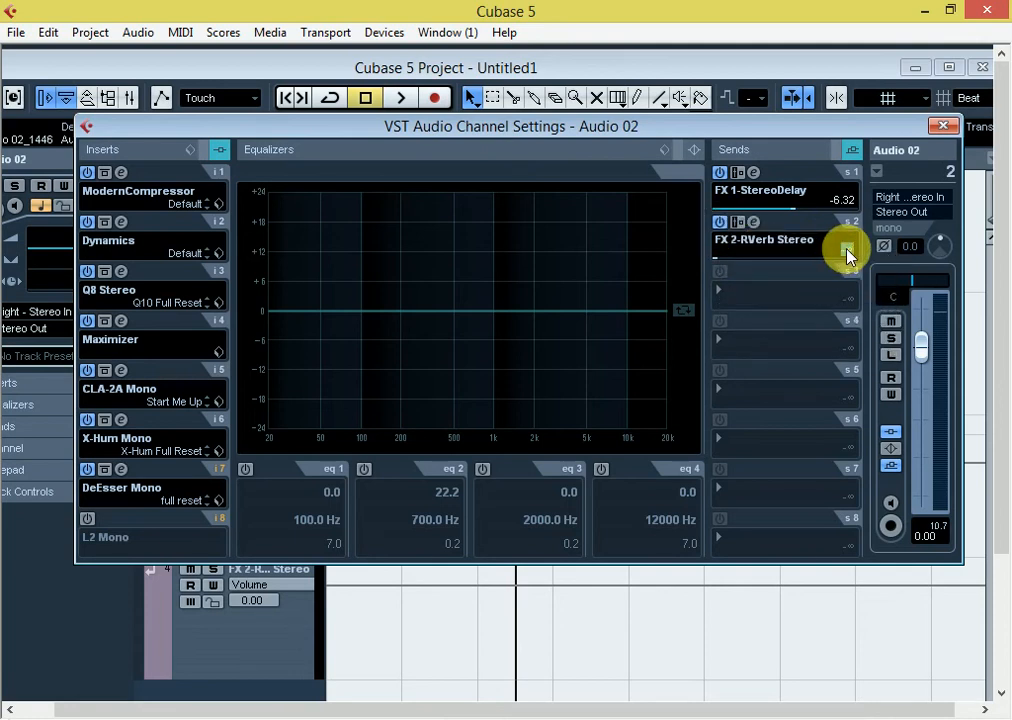
{"action": "type", "text": "-15.32"}
{"action": "left_click", "coordinate": [942, 128]}
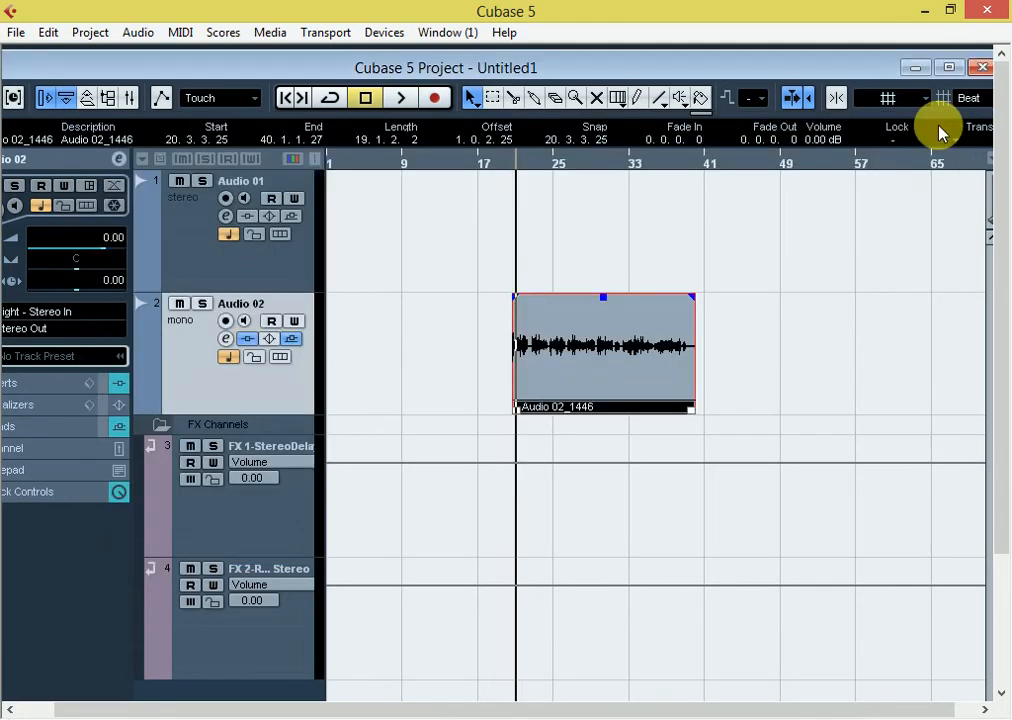
- During playback, adjust Audio 02's Q8 Stereo: band 8 to about 15.3 dB at 15545 Hz and band 1 to about -16.7 dB at 127 Hz
{"action": "key", "text": "space"}
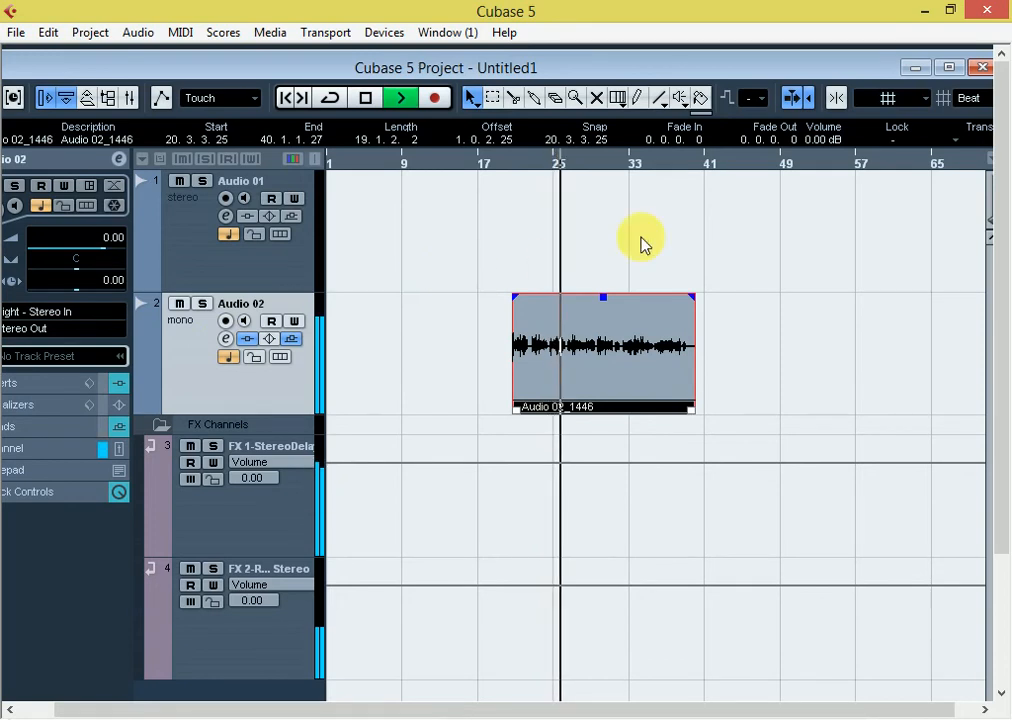
{"action": "left_click", "coordinate": [227, 339]}
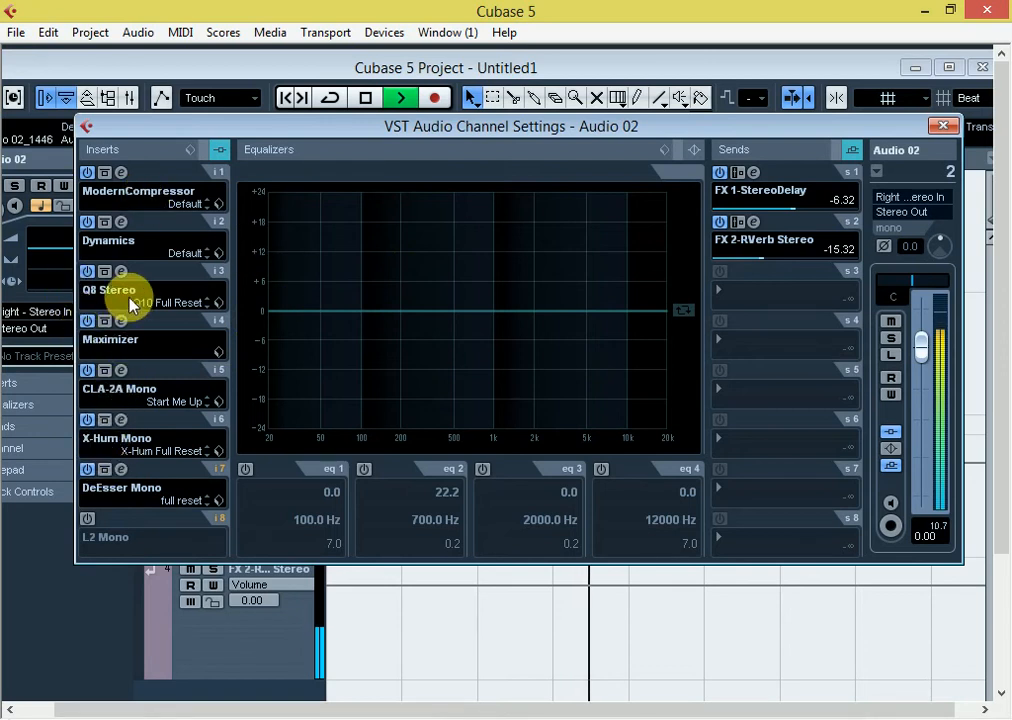
{"action": "left_click", "coordinate": [121, 271]}
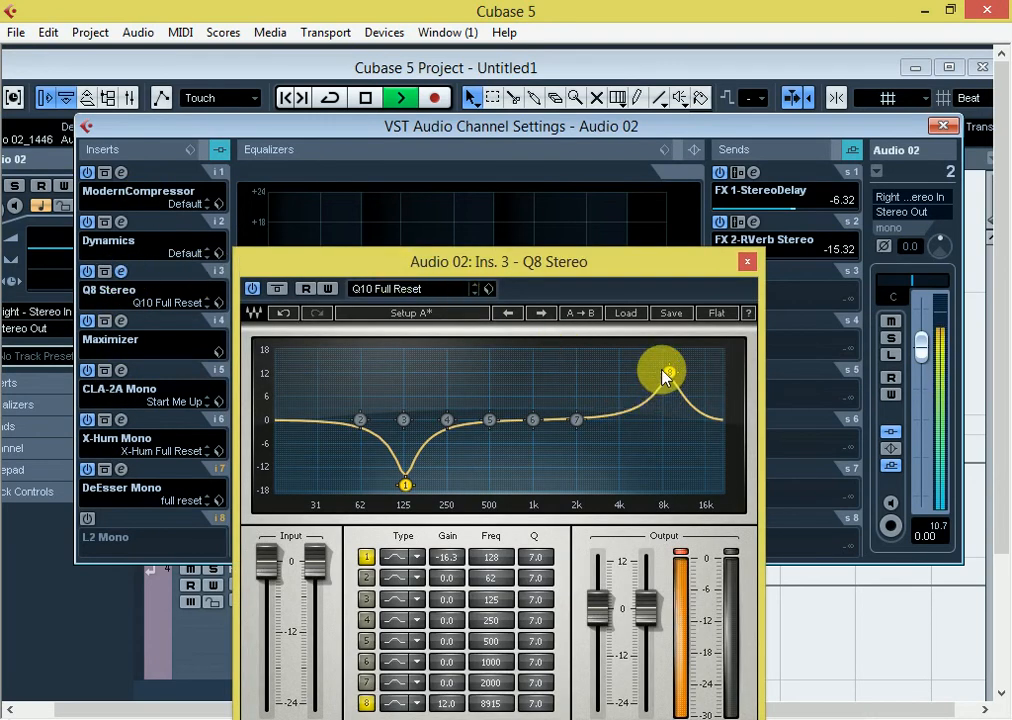
{"action": "left_click_drag", "start_coordinate": [666, 375], "coordinate": [703, 357]}
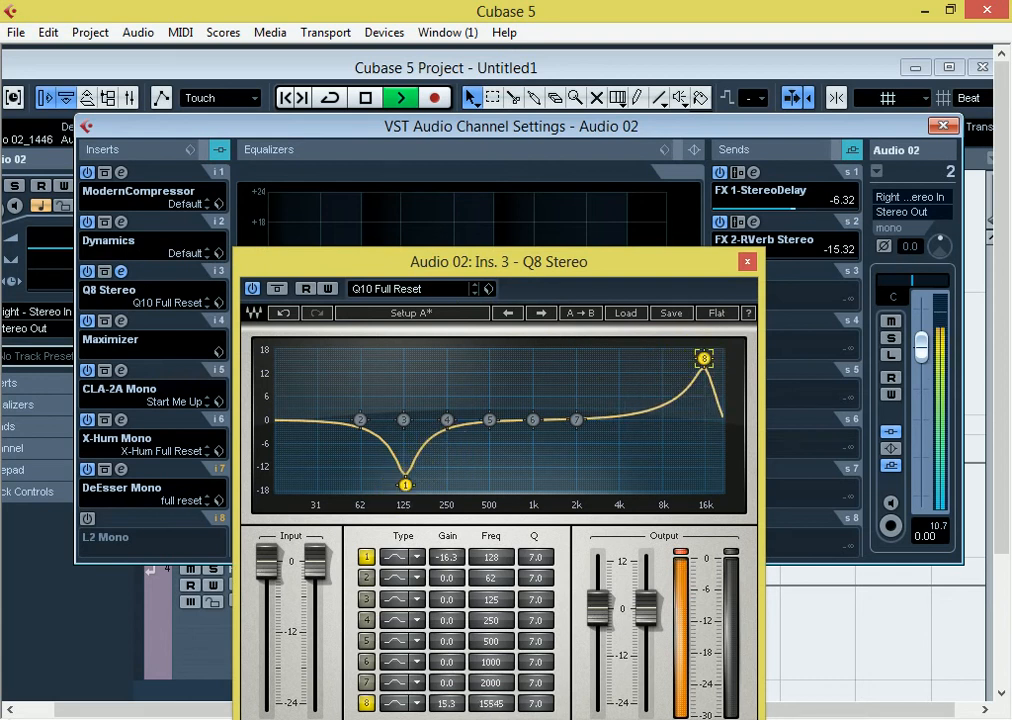
{"action": "mouse_move", "coordinate": [405, 484]}
{"action": "left_mouse_down"}
{"action": "mouse_move", "coordinate": [533, 481]}
{"action": "mouse_move", "coordinate": [391, 481]}
{"action": "mouse_move", "coordinate": [404, 485]}
{"action": "left_mouse_up"}
- Raise Q8 band 7 to about 5.5 dB at 3339 Hz, lower band 8 to about 14.3 dB, stop playback and close the equalizer
{"action": "left_click_drag", "start_coordinate": [577, 424], "coordinate": [622, 398]}
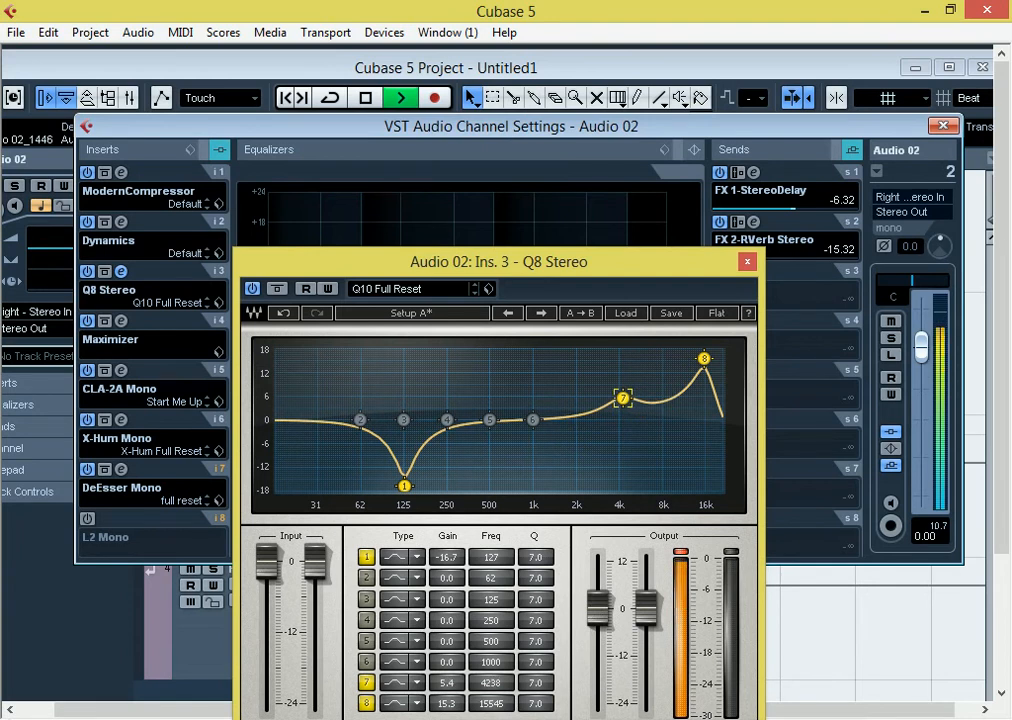
{"action": "left_click_drag", "start_coordinate": [615, 398], "coordinate": [608, 398]}
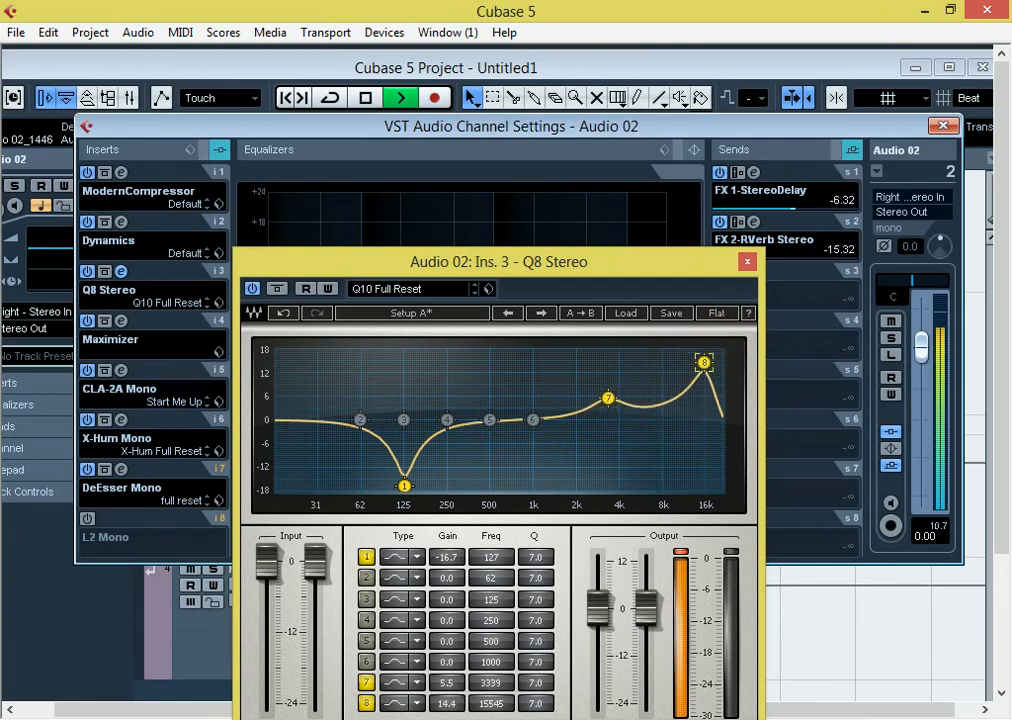
{"action": "left_click_drag", "start_coordinate": [704, 358], "coordinate": [707, 362]}
{"action": "key", "text": "space"}
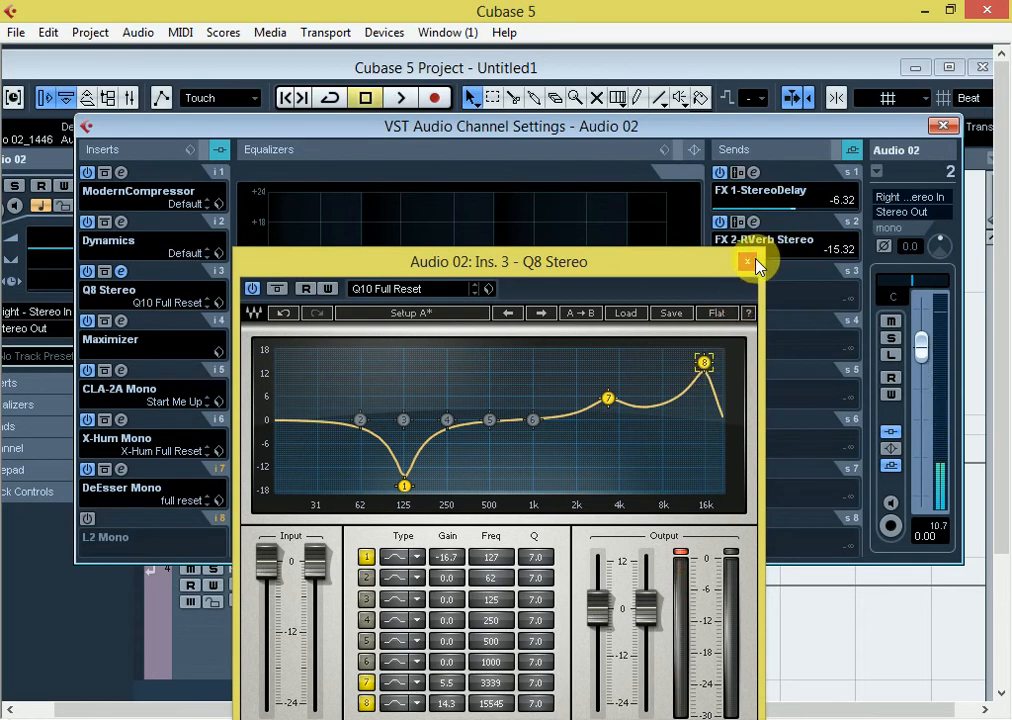
{"action": "left_click", "coordinate": [747, 261]}
- Open the editors of Audio 02's ModernCompressor and Dynamics inserts and place their windows apart, clear of the insert list
{"action": "left_click", "coordinate": [121, 174]}
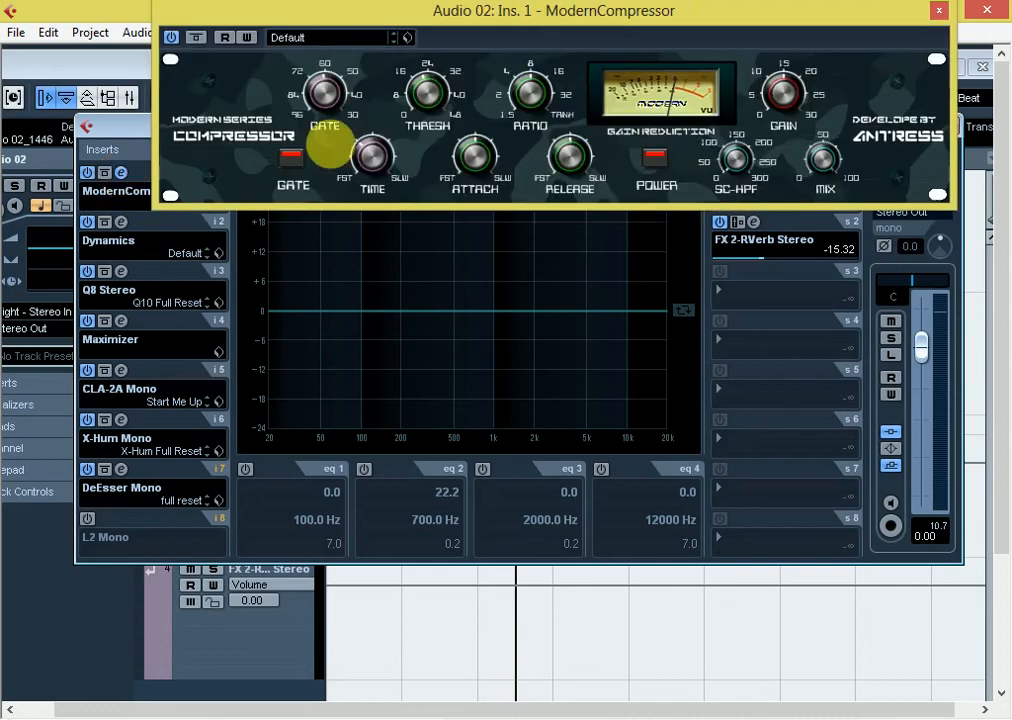
{"action": "left_click_drag", "start_coordinate": [673, 18], "coordinate": [657, 130]}
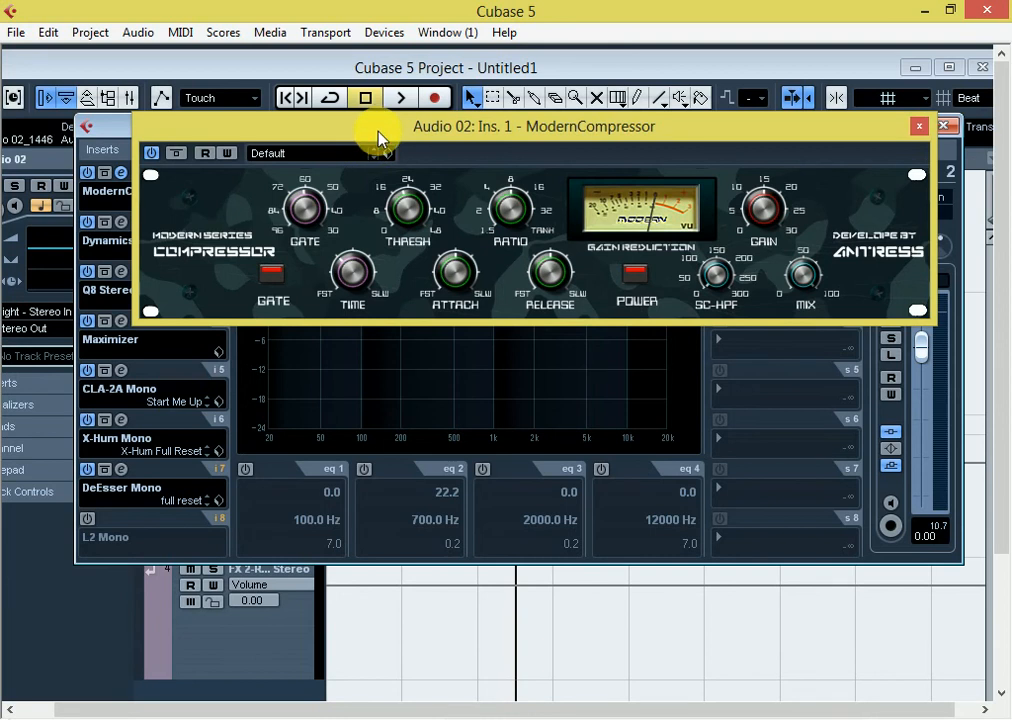
{"action": "left_click_drag", "start_coordinate": [380, 138], "coordinate": [505, 81]}
{"action": "left_click", "coordinate": [122, 222]}
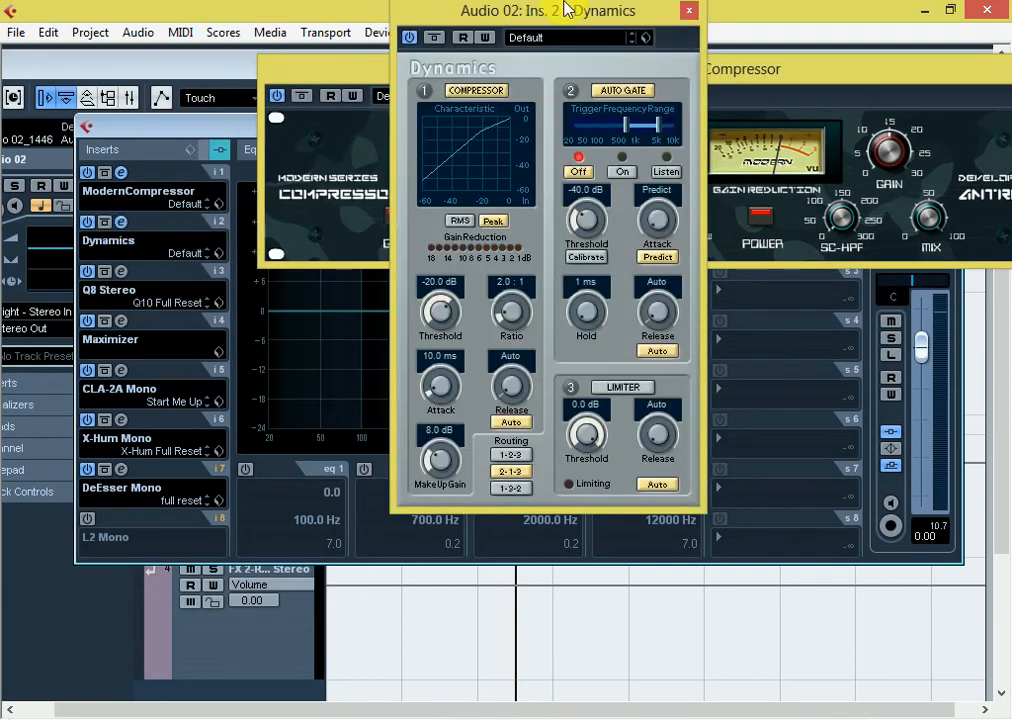
{"action": "left_click_drag", "start_coordinate": [553, 13], "coordinate": [705, 152]}
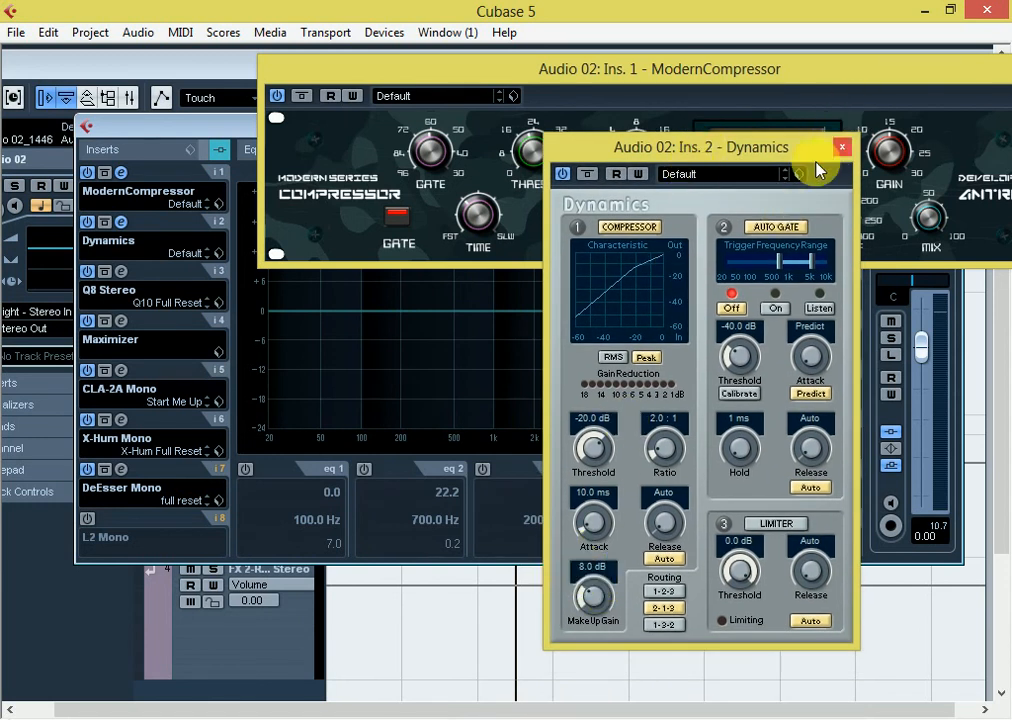
- Open Audio 02's Q8 Stereo insert editor and arrange it beside the Dynamics window, keeping the insert list accessible
{"action": "left_click", "coordinate": [122, 274]}
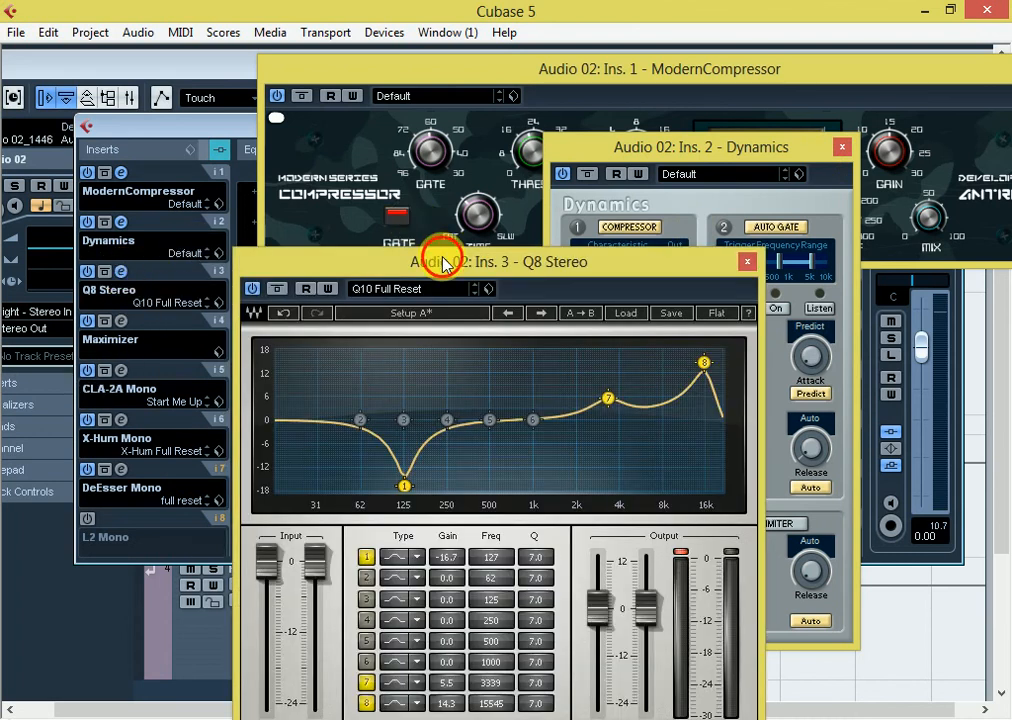
{"action": "left_click_drag", "start_coordinate": [445, 262], "coordinate": [268, 137]}
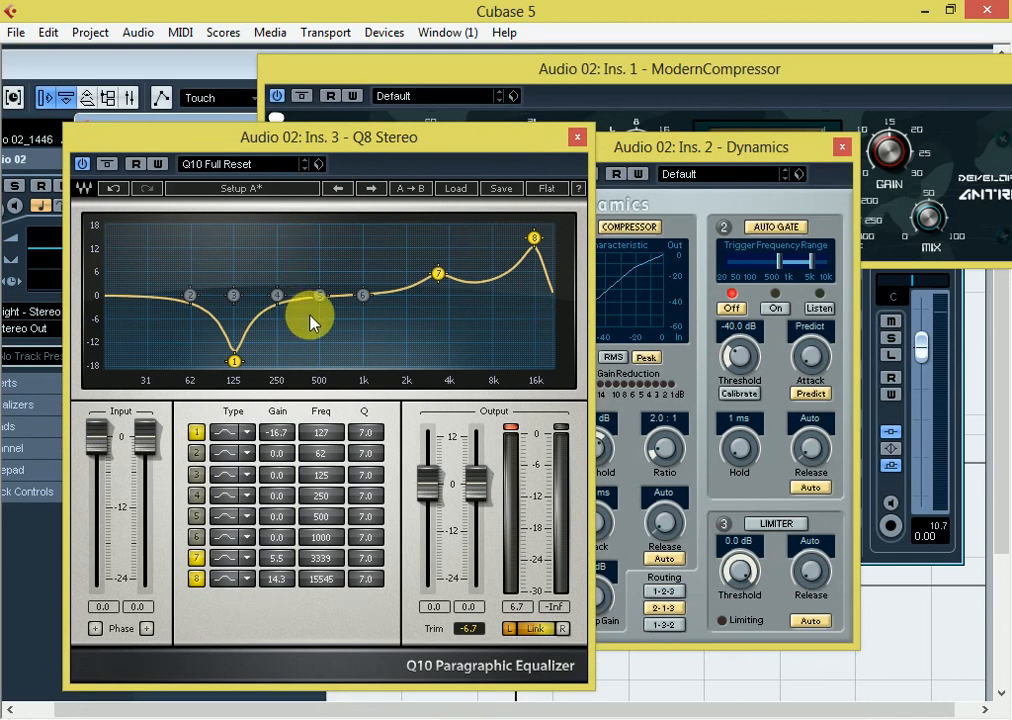
{"action": "left_click_drag", "start_coordinate": [345, 150], "coordinate": [383, 94]}
{"action": "left_click_drag", "start_coordinate": [775, 154], "coordinate": [878, 262]}
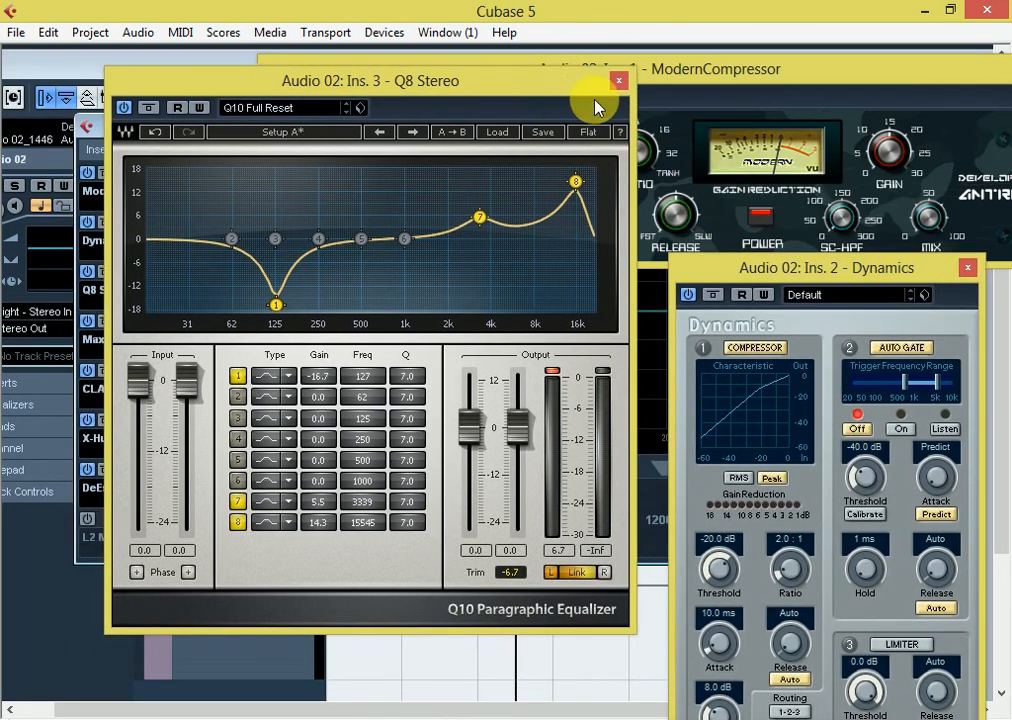
{"action": "left_click_drag", "start_coordinate": [537, 93], "coordinate": [654, 114]}
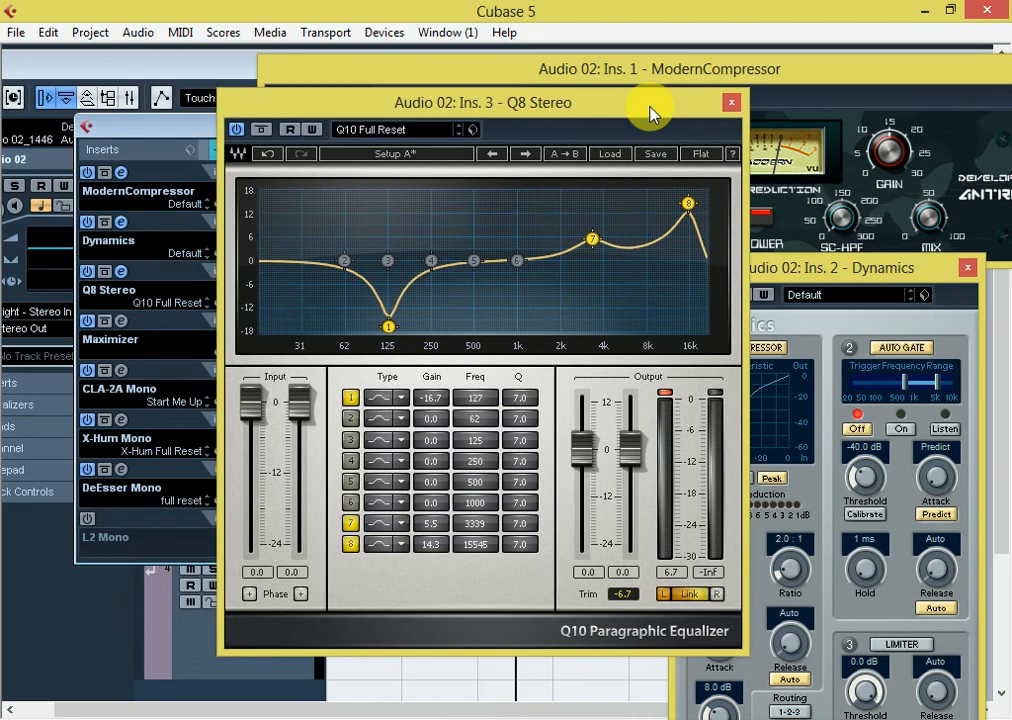
- Open the editors of Audio 02's Maximizer and CLA-2A Mono inserts and position them among the other plug-in windows
{"action": "left_click", "coordinate": [119, 320]}
{"action": "left_click_drag", "start_coordinate": [266, 445], "coordinate": [568, 443]}
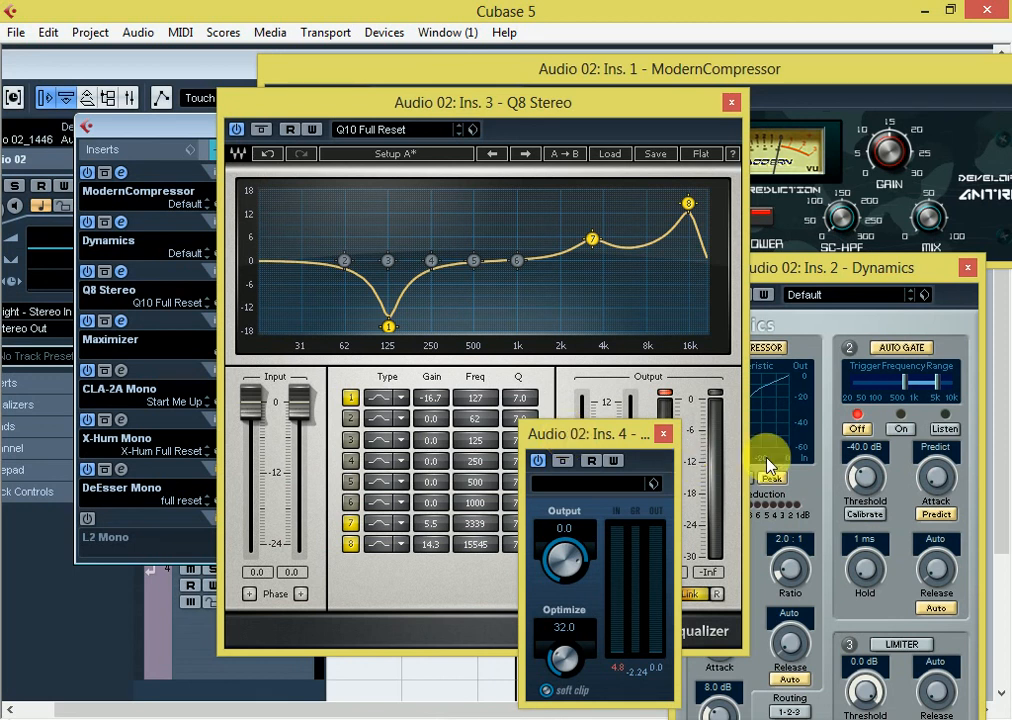
{"action": "left_click", "coordinate": [120, 370]}
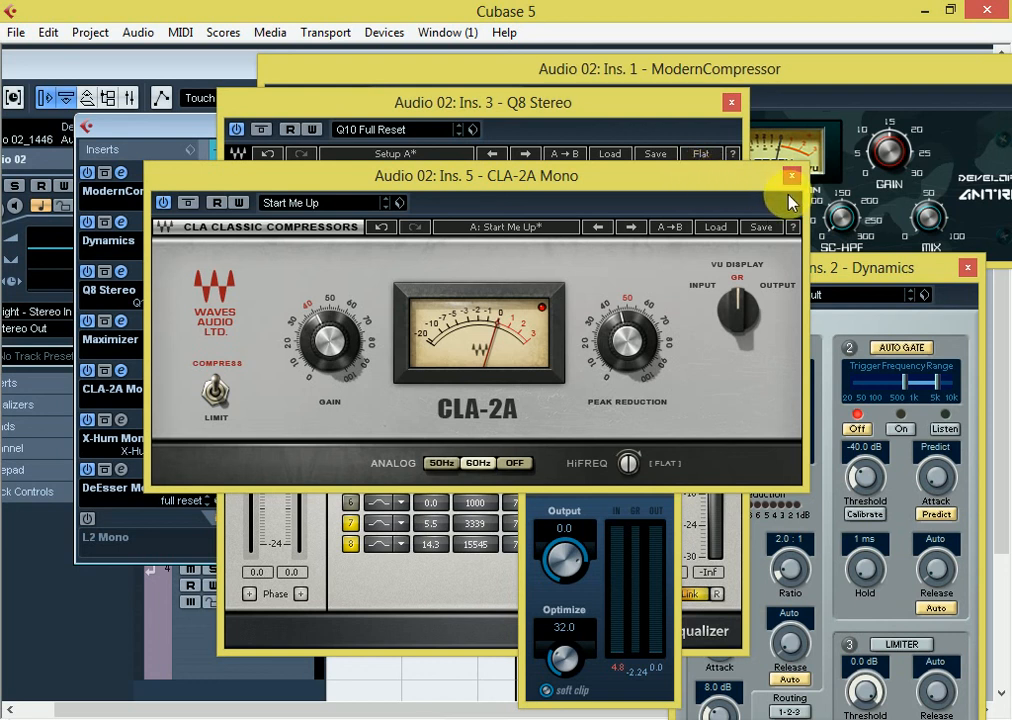
{"action": "left_click_drag", "start_coordinate": [706, 180], "coordinate": [740, 131]}
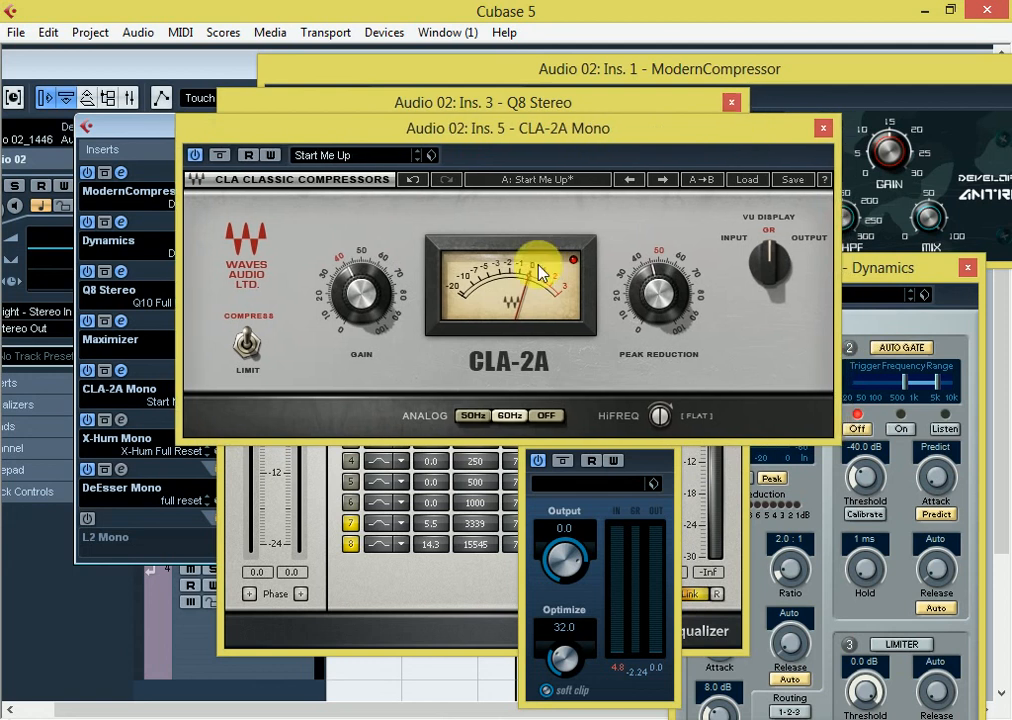
- Open Audio 02's X-Hum Mono and DeEsser Mono editors and spread them out with the CLA-2A Mono and Dynamics windows
{"action": "left_click", "coordinate": [121, 420]}
{"action": "left_click_drag", "start_coordinate": [373, 258], "coordinate": [412, 430]}
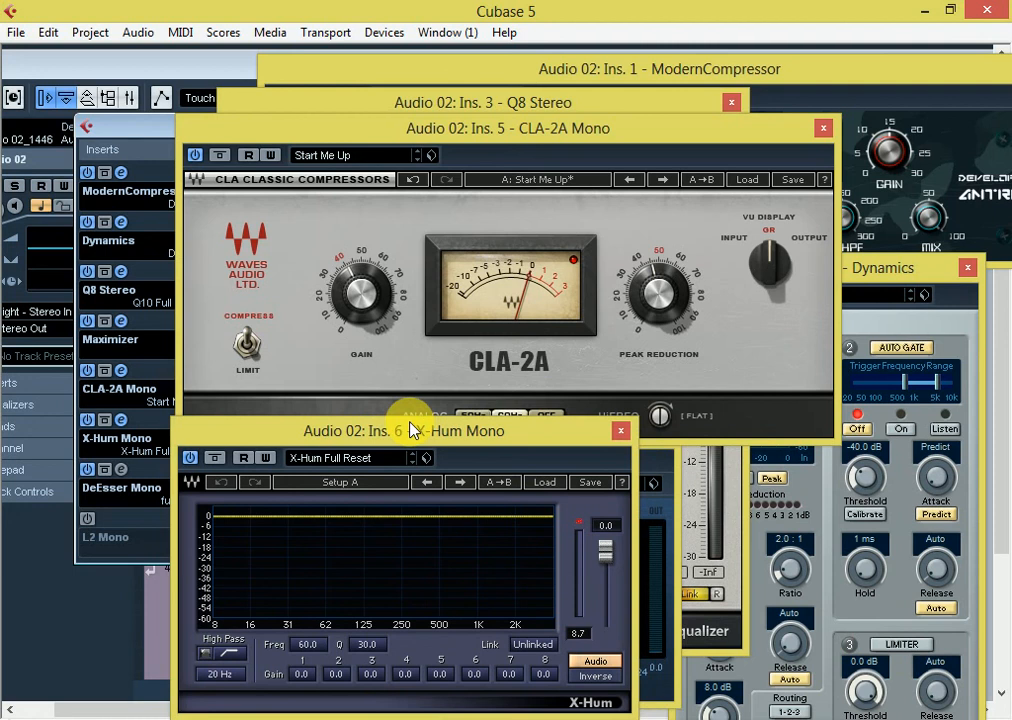
{"action": "left_click_drag", "start_coordinate": [490, 447], "coordinate": [517, 424]}
{"action": "left_click", "coordinate": [121, 470]}
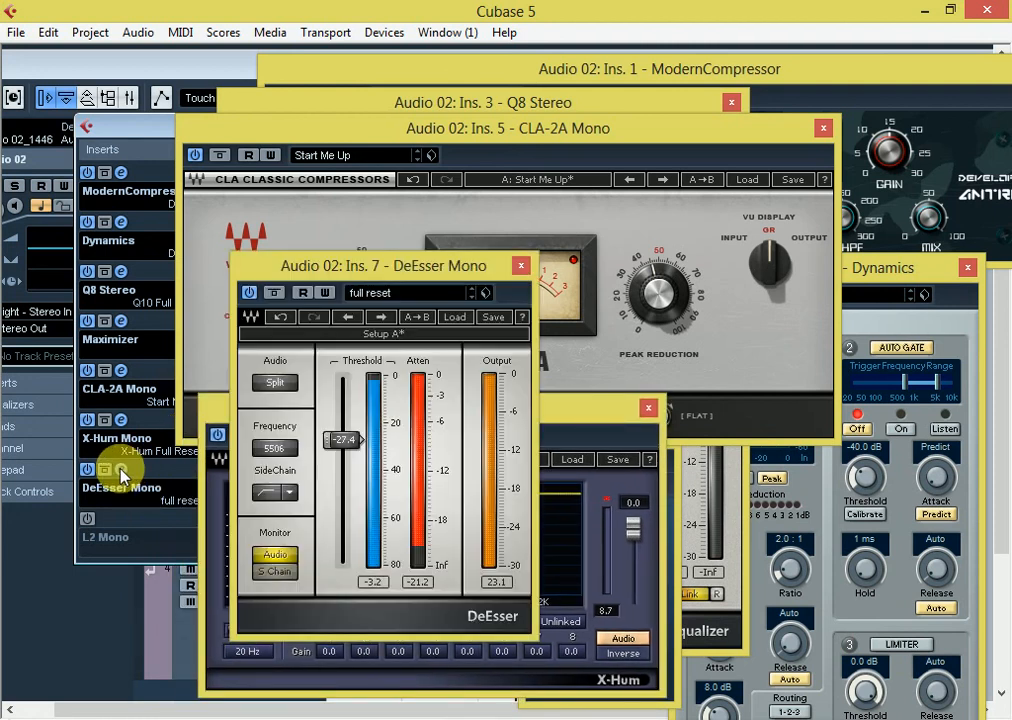
{"action": "left_click_drag", "start_coordinate": [391, 265], "coordinate": [170, 237]}
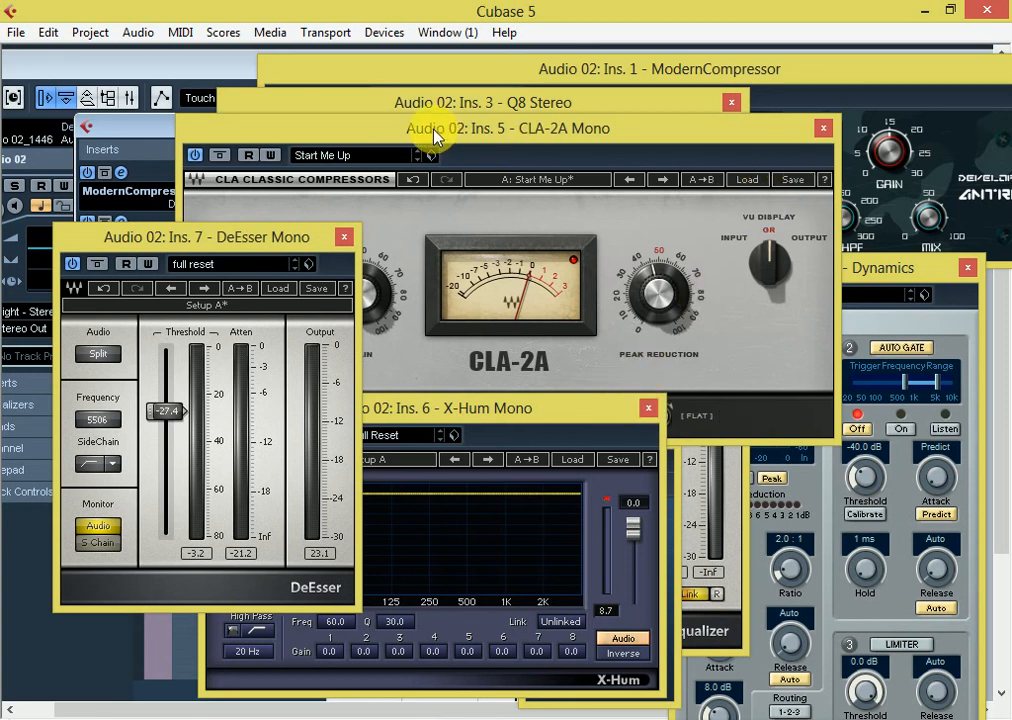
{"action": "left_click_drag", "start_coordinate": [425, 131], "coordinate": [272, 23]}
{"action": "left_click_drag", "start_coordinate": [820, 275], "coordinate": [845, 278]}
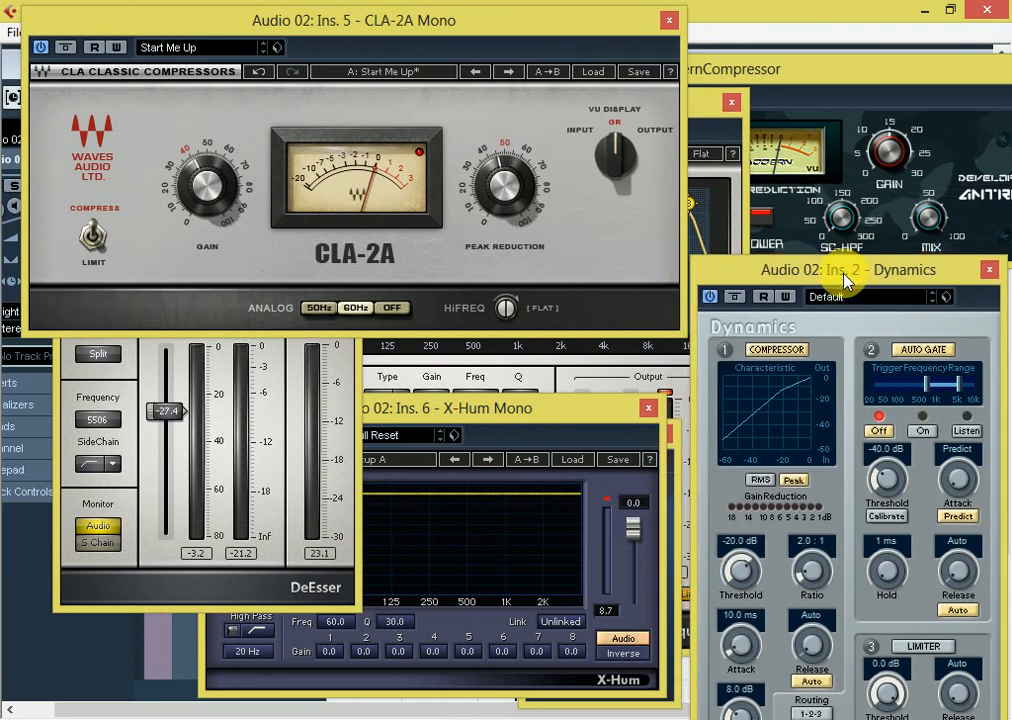